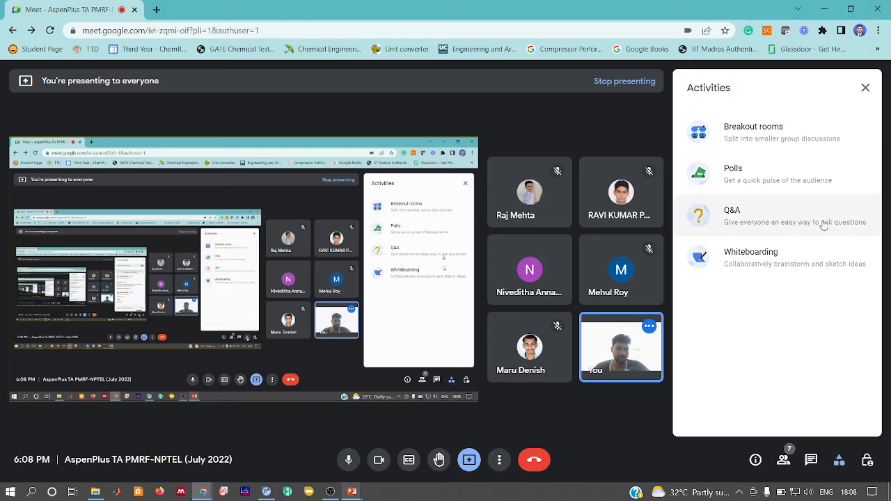
# Step: Launch the poll for Question 1 on membrane-based separation and switch back to the Question 1 slide
pyautogui.click(772, 182)
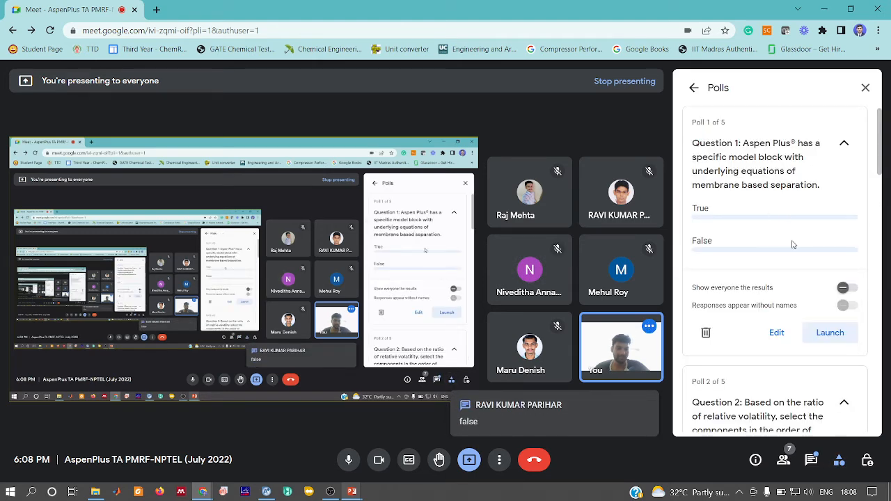
pyautogui.click(832, 334)
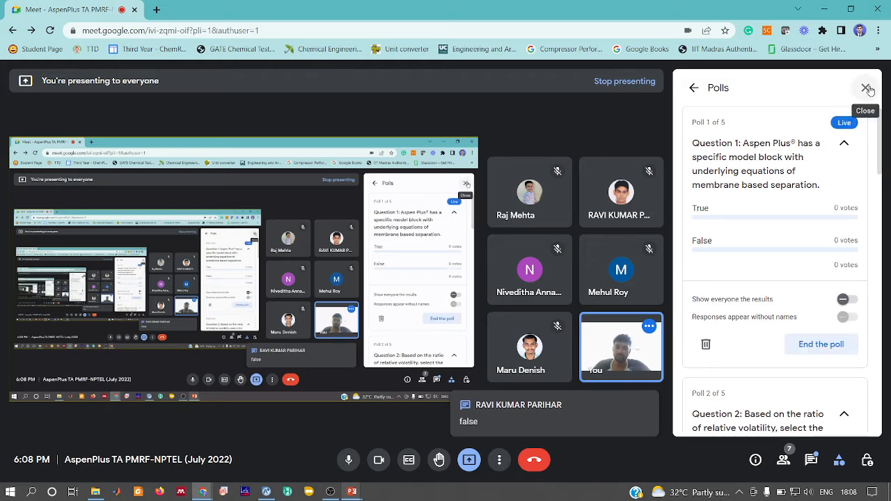
pyautogui.hotkey('alt', 'Tab')
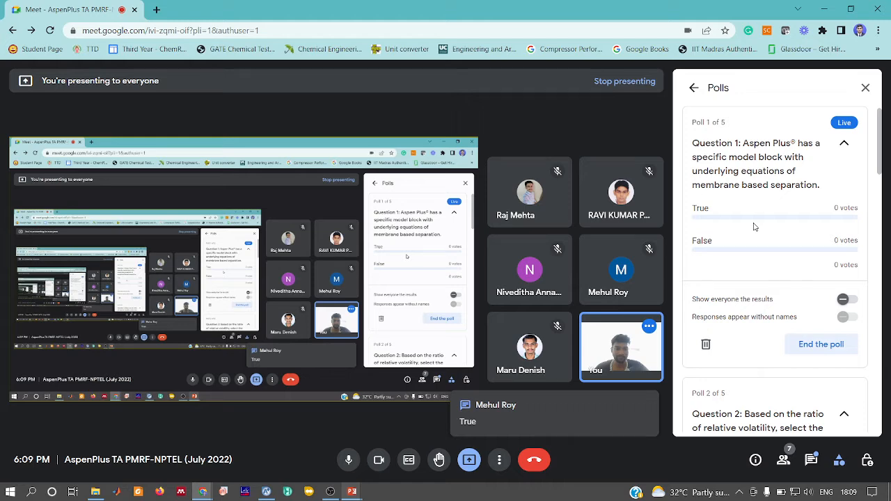
# Step: Read the in-call messages in the meeting and reopen the Question 1 poll
pyautogui.click(812, 460)
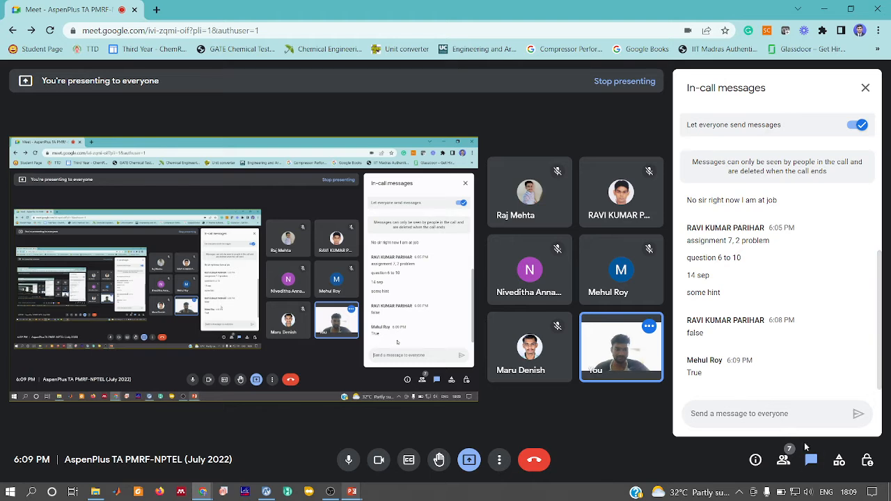
pyautogui.click(839, 460)
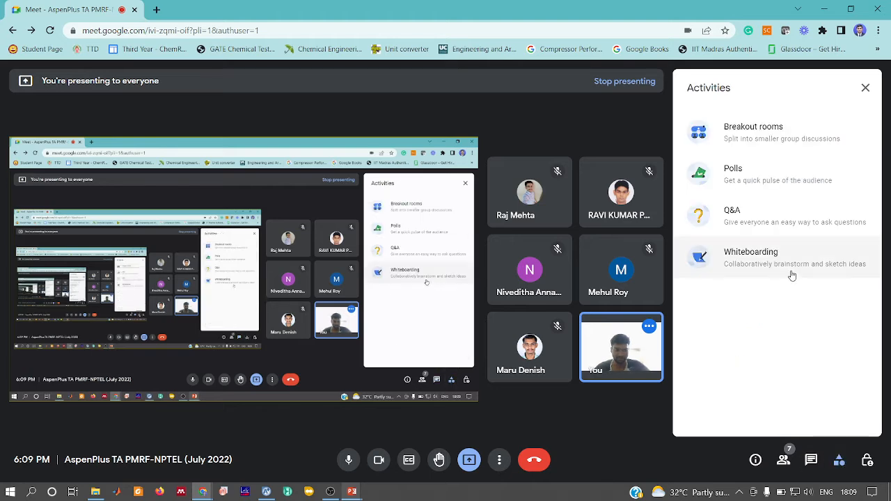
pyautogui.click(752, 182)
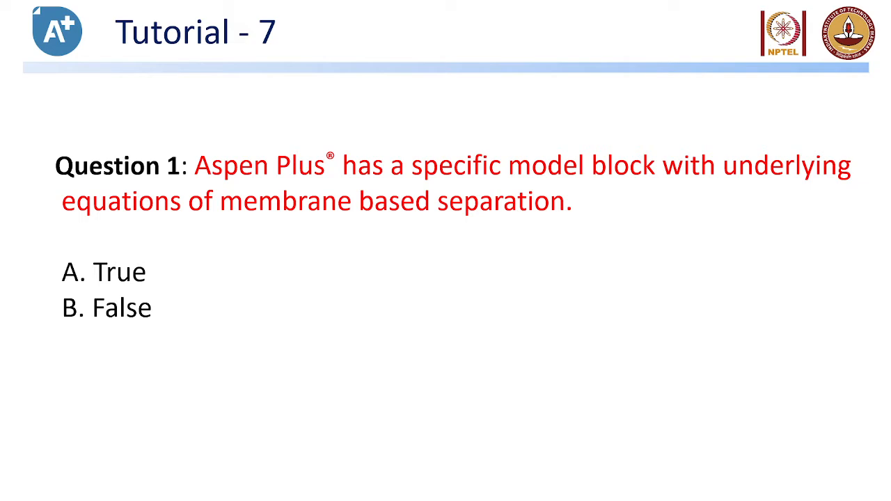
# Step: Check the Question 1 poll votes alongside the question slide and read the participants' in-call replies
pyautogui.hotkey('alt', 'Tab')
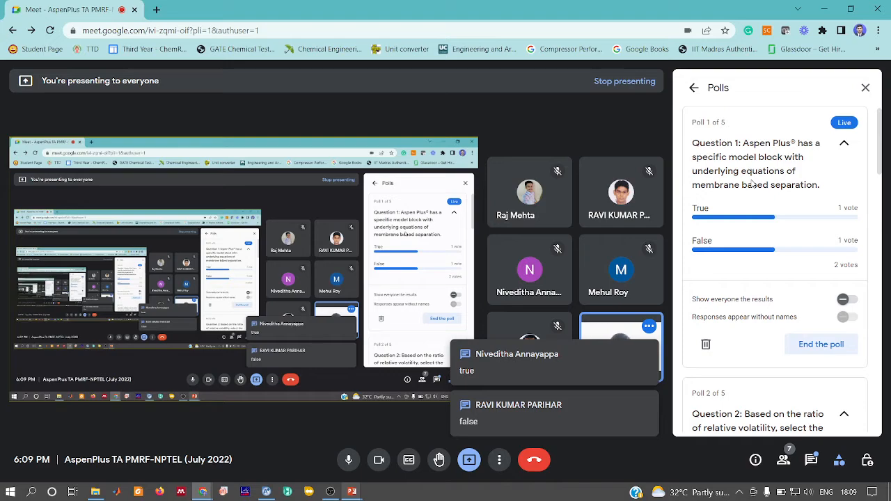
pyautogui.hotkey('alt', 'Tab')
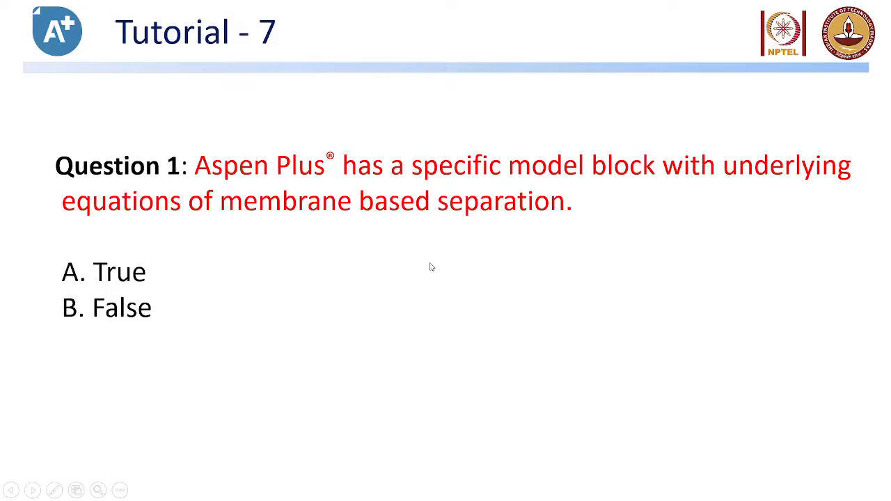
pyautogui.hotkey('alt', 'Tab')
pyautogui.click(571, 139)
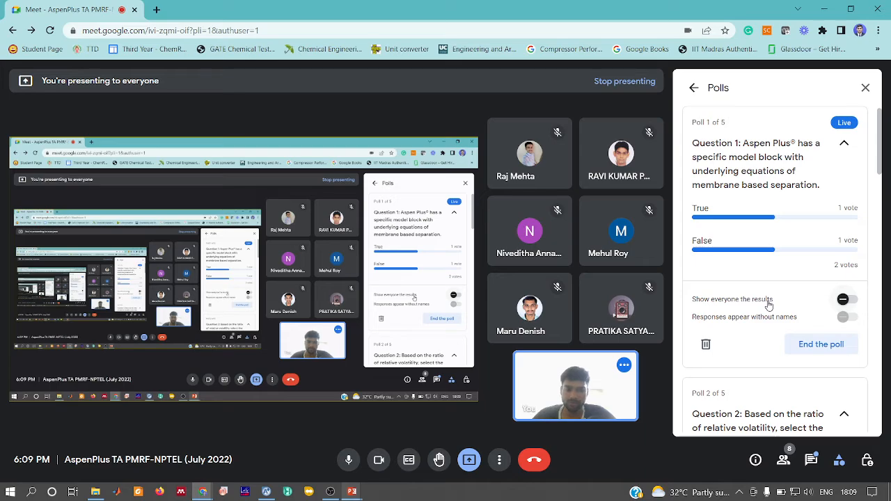
pyautogui.hotkey('alt', 'Tab')
pyautogui.hotkey('alt', 'Tab')
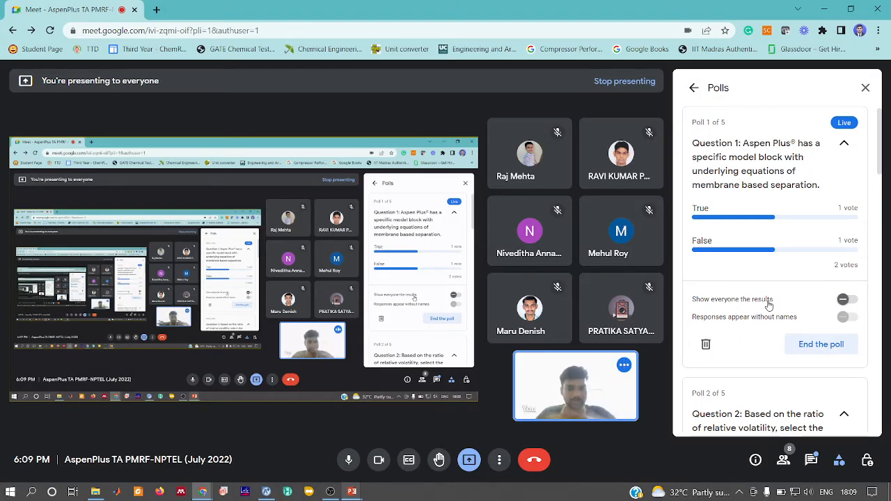
pyautogui.click(865, 88)
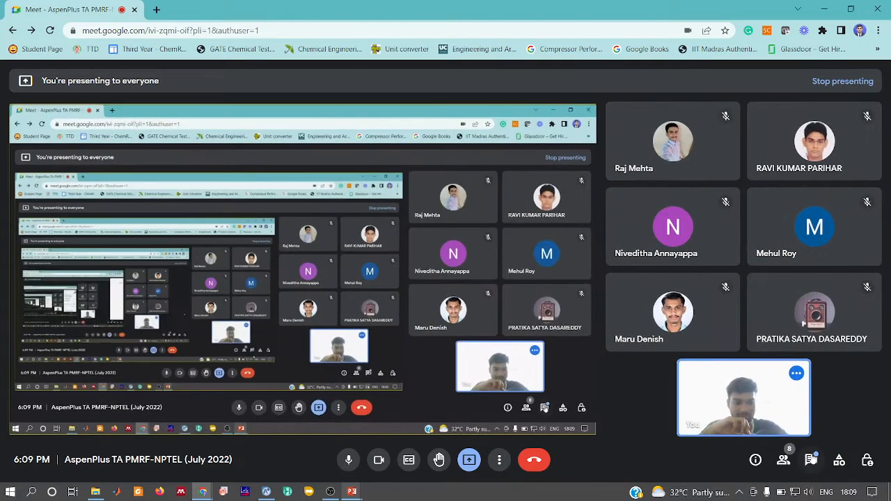
pyautogui.click(811, 459)
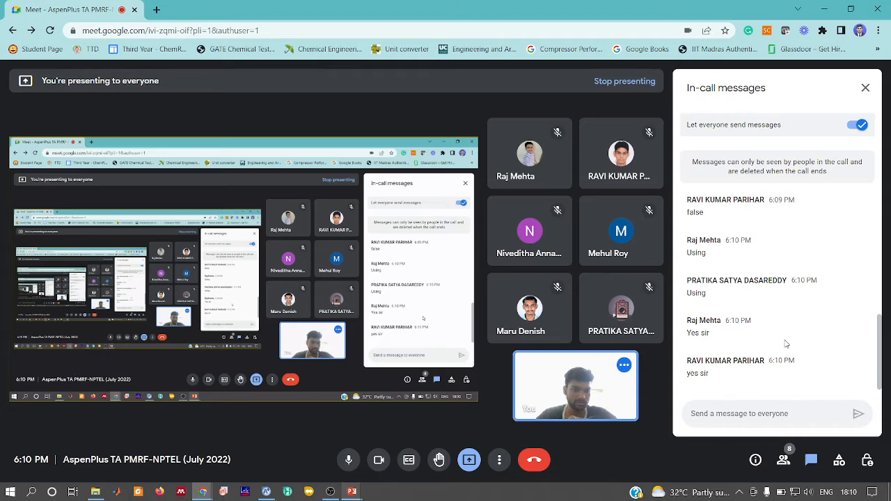
# Step: Switch to Aspen Plus and open the Simulation environment of Week7File.apwz
pyautogui.hotkey('alt', 'Tab')
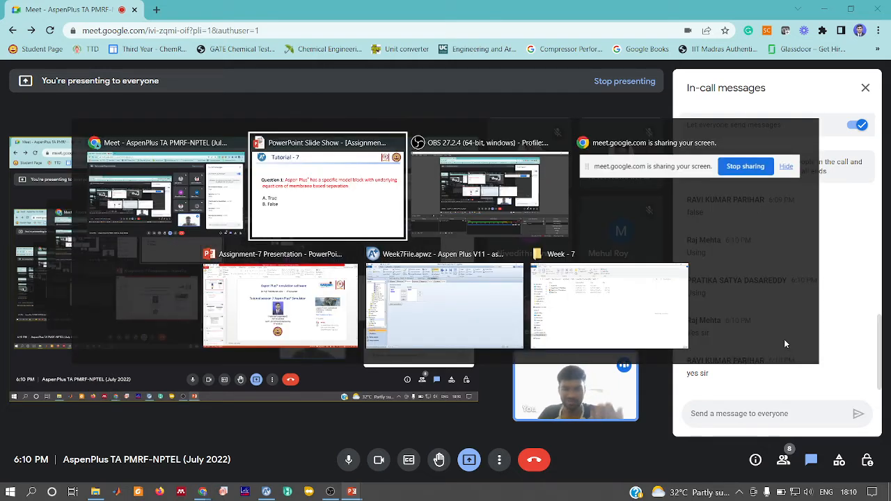
pyautogui.hotkey('alt', 'Tab')
pyautogui.hotkey('alt', 'Tab')
pyautogui.hotkey('alt', 'Tab')
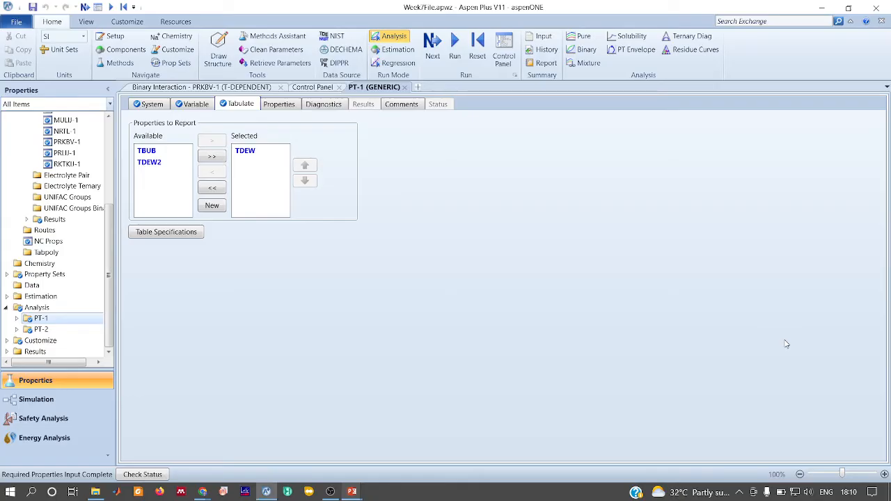
pyautogui.click(42, 399)
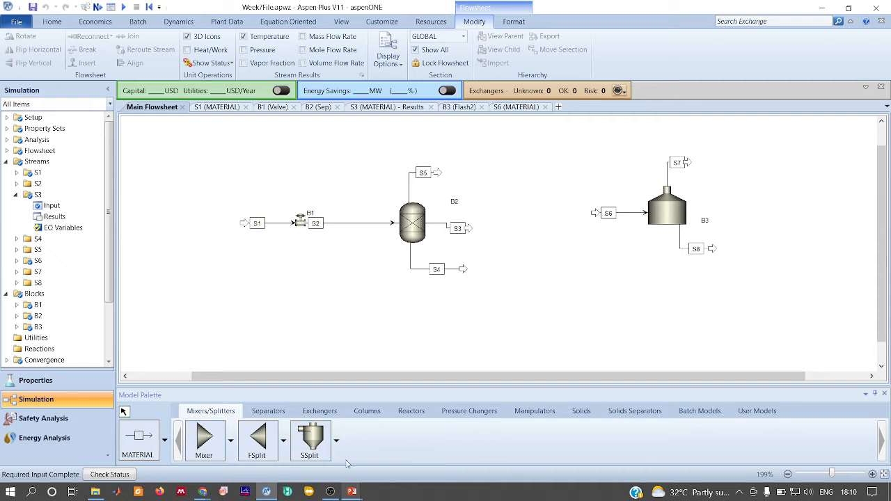
# Step: Examine the model palette categories from Separators through Batch Models for a membrane separation block, finishing on Separators
pyautogui.click(269, 412)
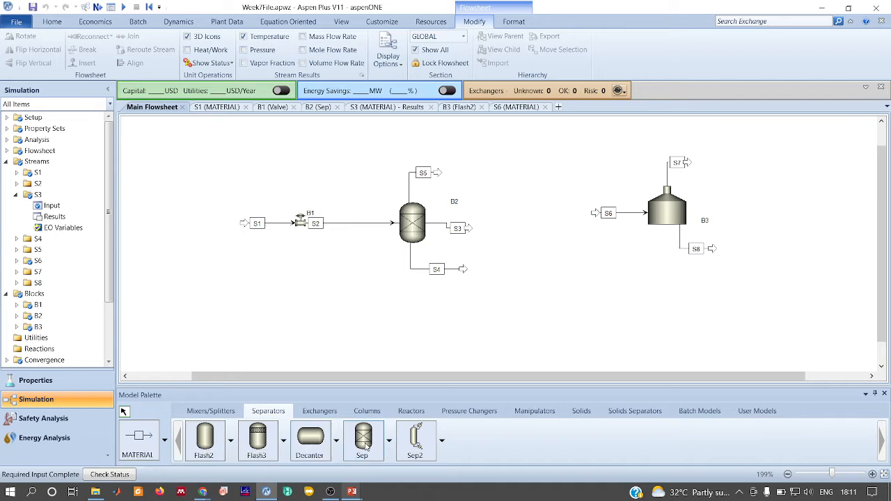
pyautogui.click(322, 417)
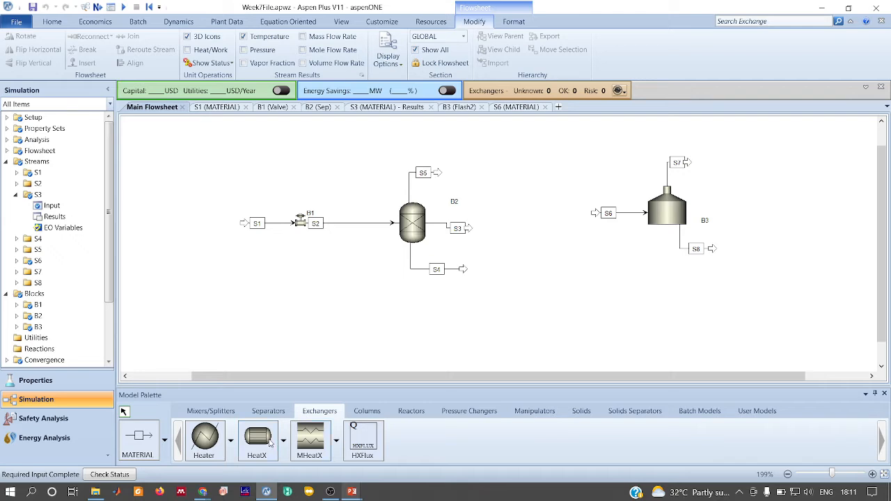
pyautogui.click(368, 411)
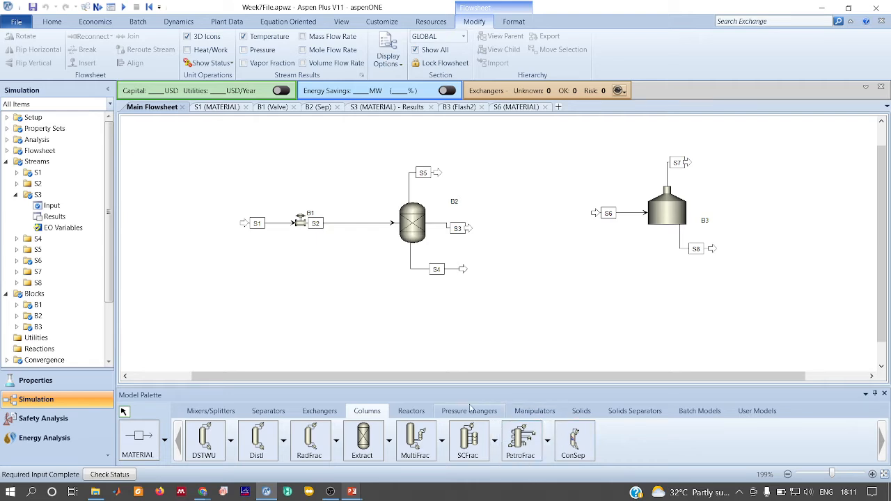
pyautogui.click(413, 411)
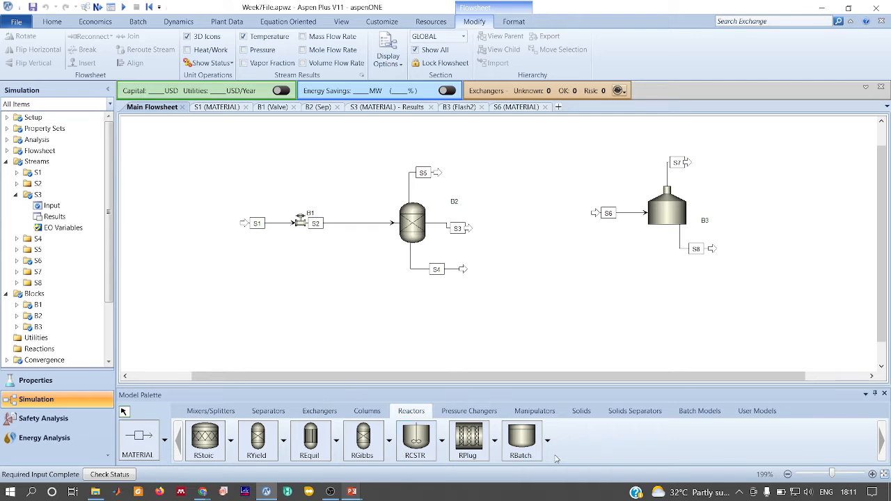
pyautogui.click(475, 412)
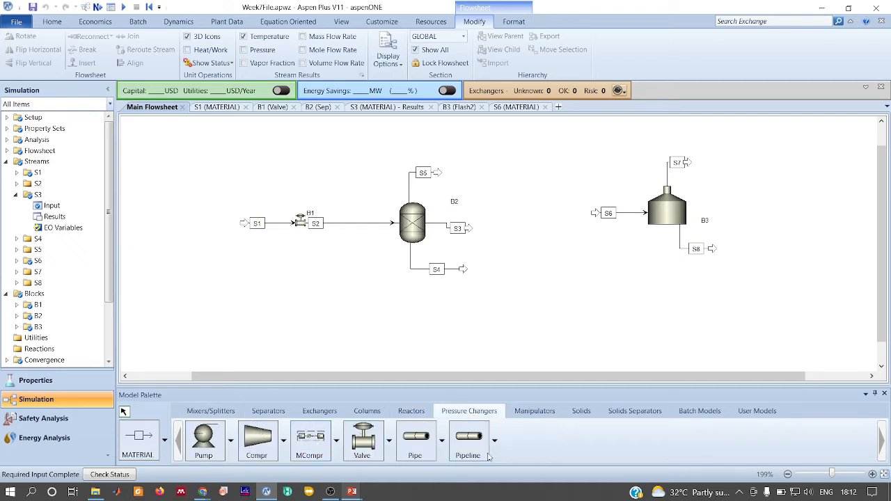
pyautogui.click(542, 413)
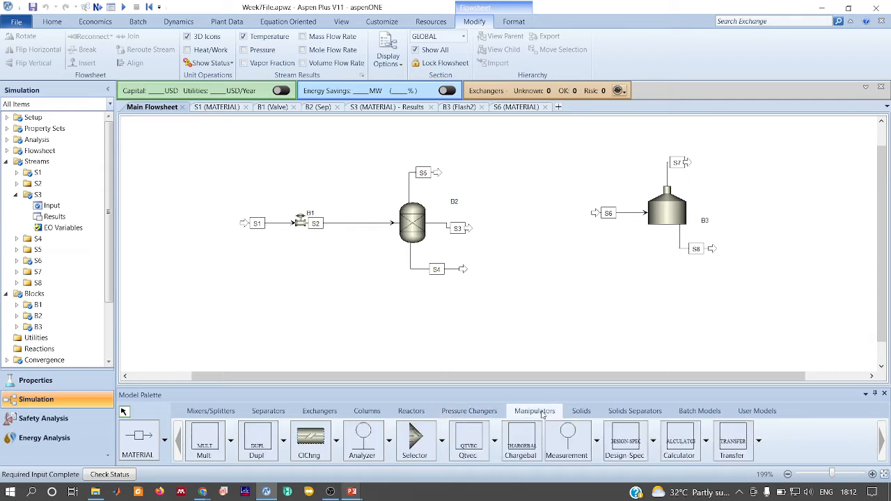
pyautogui.click(582, 411)
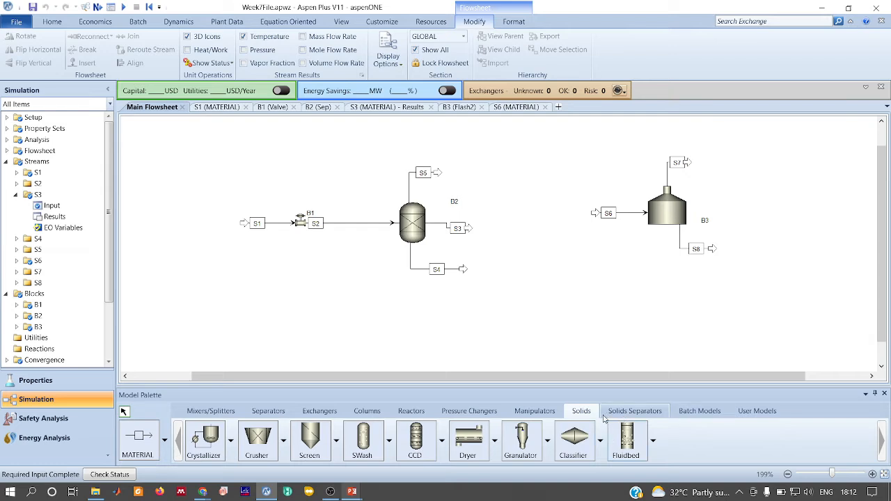
pyautogui.click(614, 414)
pyautogui.click(685, 412)
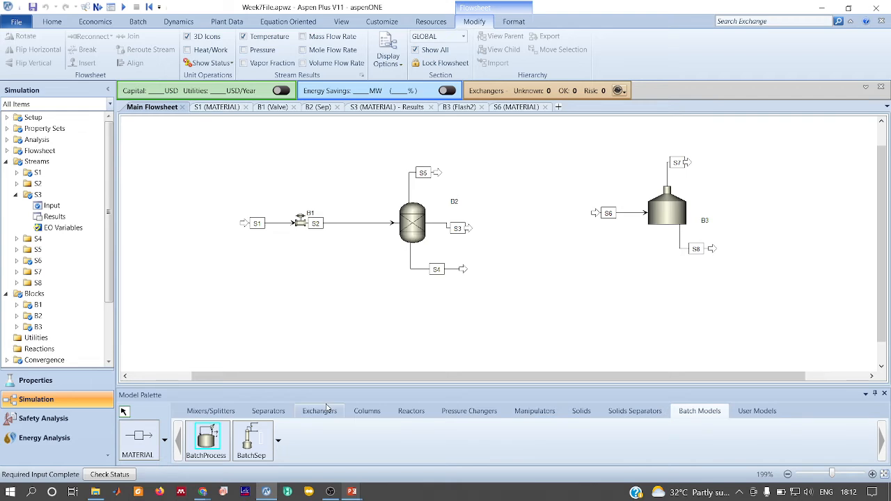
pyautogui.click(276, 412)
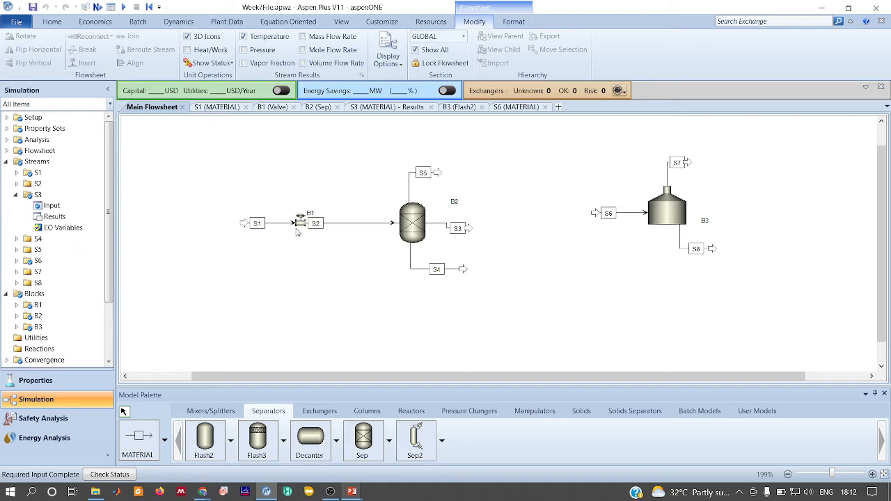
# Step: Review the input specifications of feed stream S1 and return to the main flowsheet
pyautogui.click(273, 225)
pyautogui.doubleClick(273, 225)
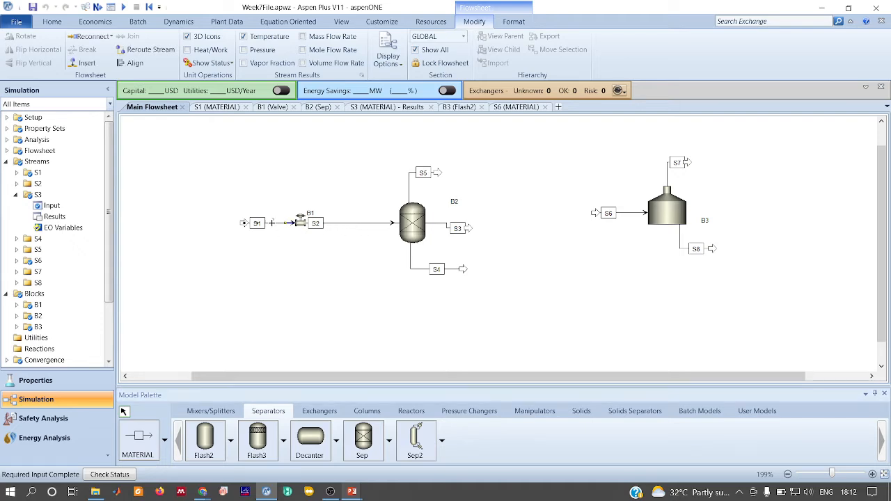
pyautogui.click(153, 106)
pyautogui.click(312, 296)
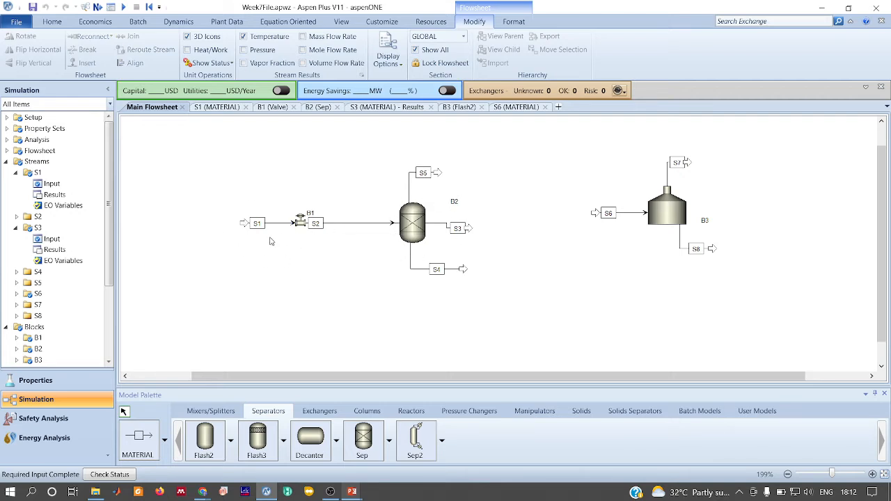
pyautogui.click(209, 108)
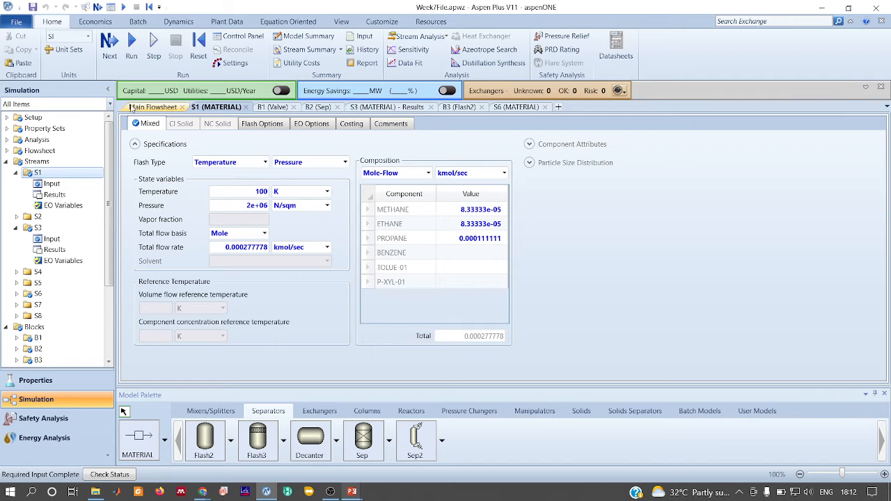
pyautogui.click(133, 109)
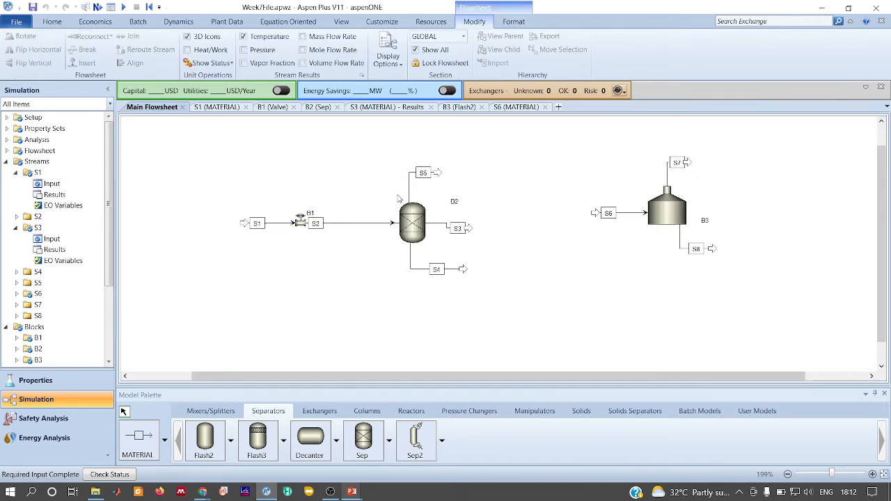
# Step: View the specifications of the Sep block B2 and return to the main flowsheet
pyautogui.click(413, 222)
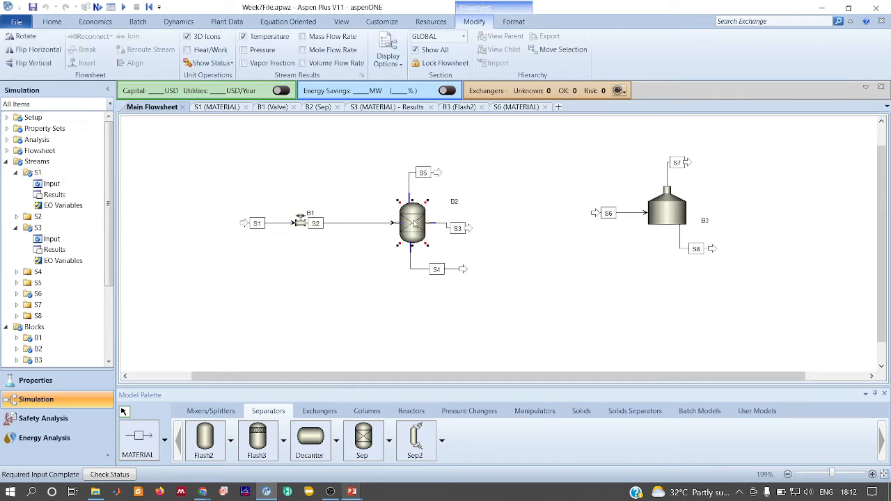
pyautogui.doubleClick(413, 222)
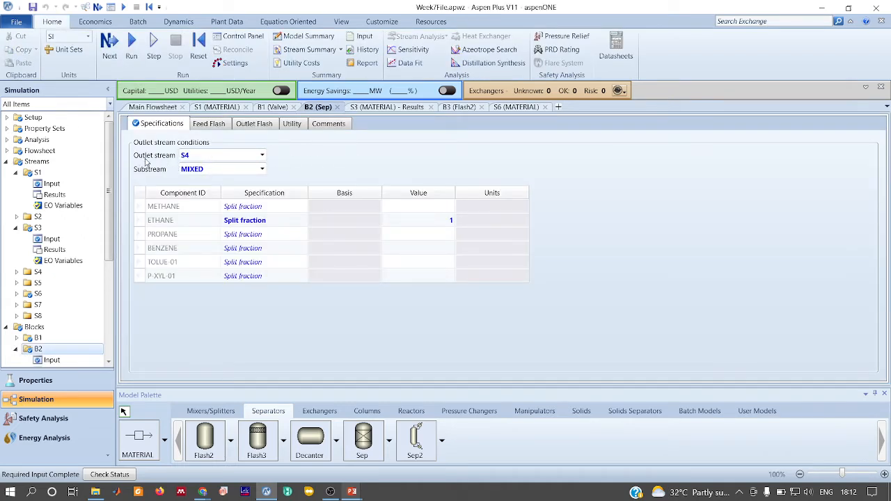
pyautogui.click(152, 107)
pyautogui.click(502, 289)
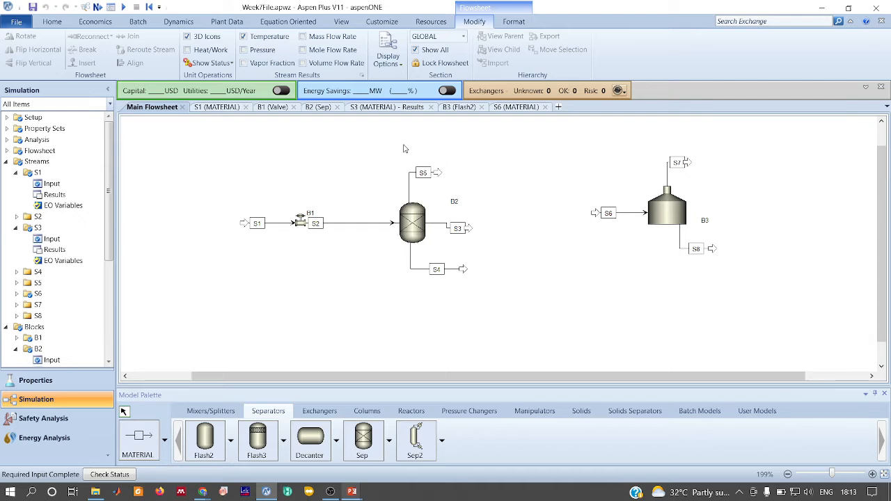
# Step: Review the component split fractions in Sep block B2 for outlet streams S4, S3 and S5
pyautogui.click(318, 107)
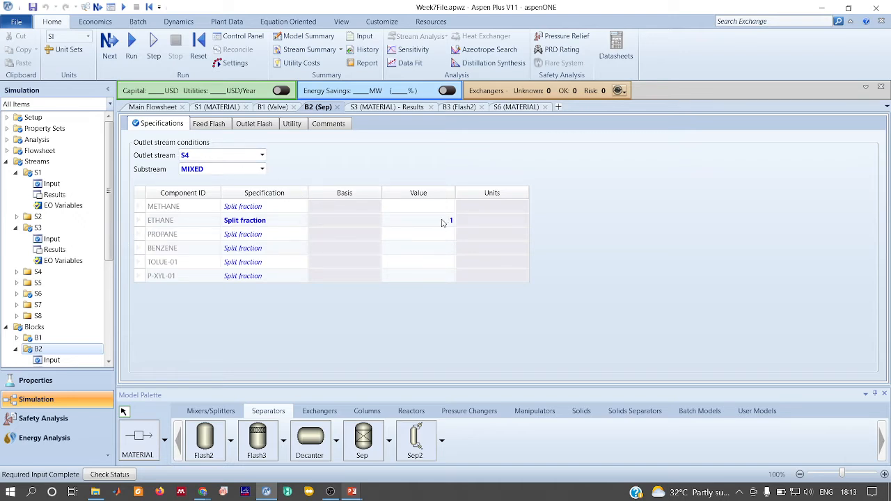
pyautogui.click(262, 155)
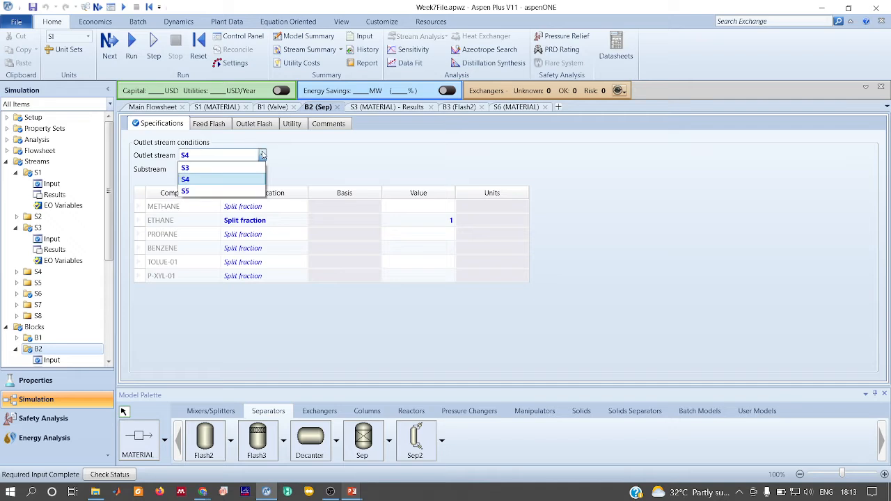
pyautogui.click(220, 170)
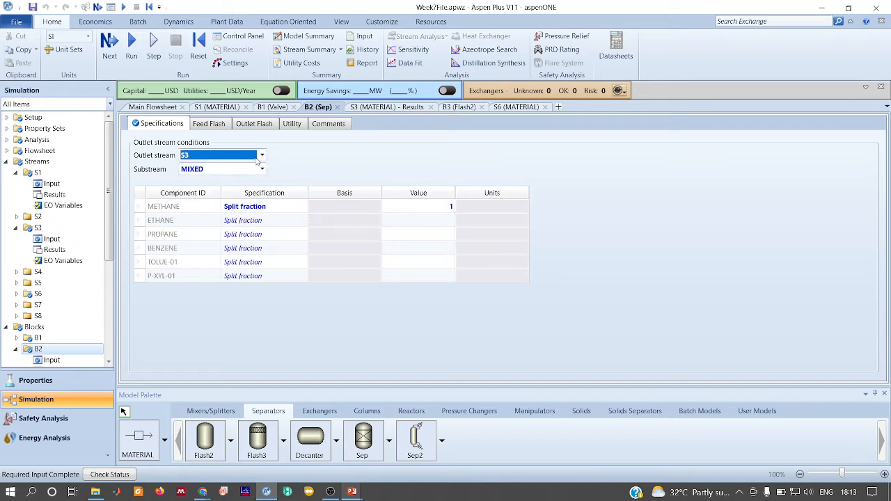
pyautogui.click(262, 155)
pyautogui.click(219, 186)
pyautogui.click(399, 146)
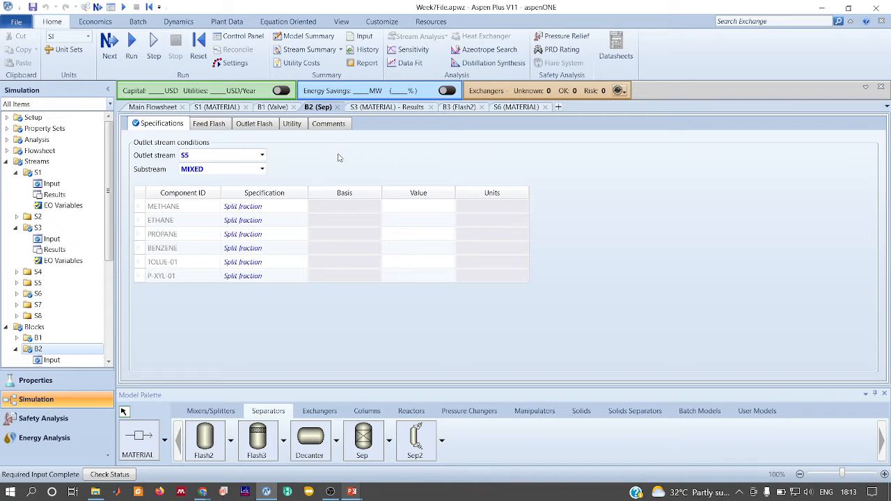
# Step: Review the component split fractions for outlet stream S4 in Sep block B2 and return to the main flowsheet
pyautogui.click(262, 155)
pyautogui.click(211, 180)
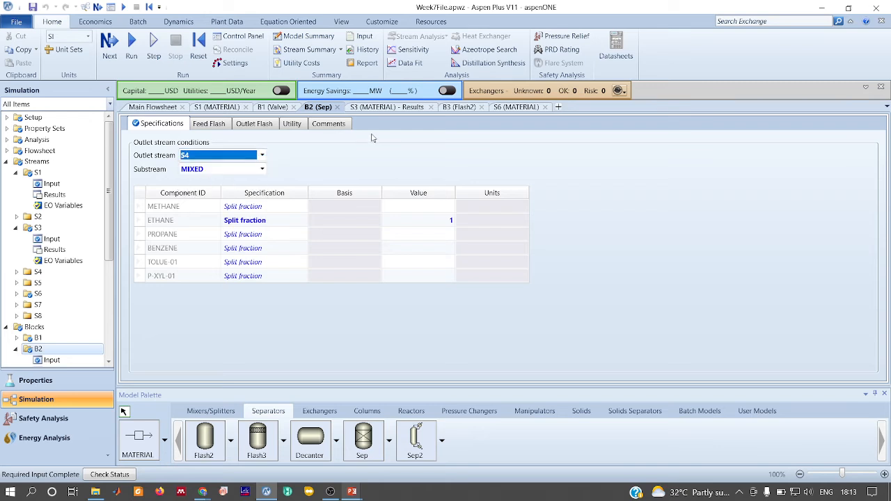
pyautogui.click(388, 179)
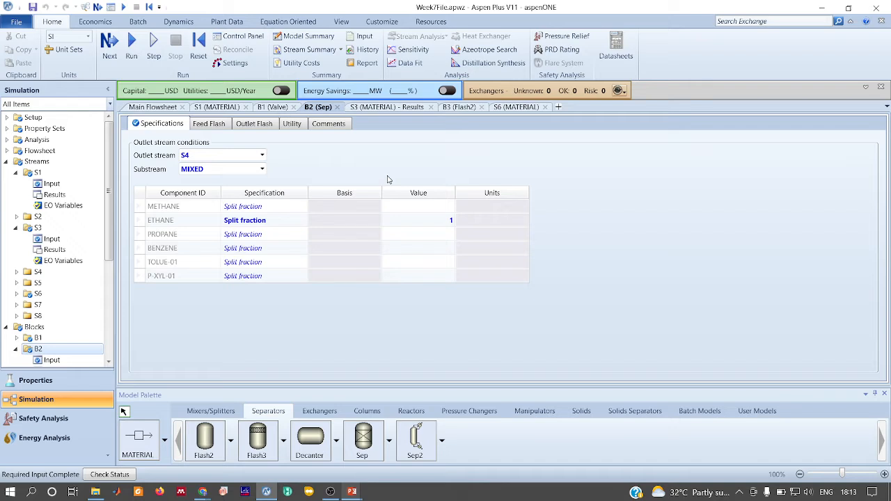
pyautogui.click(162, 110)
pyautogui.click(268, 294)
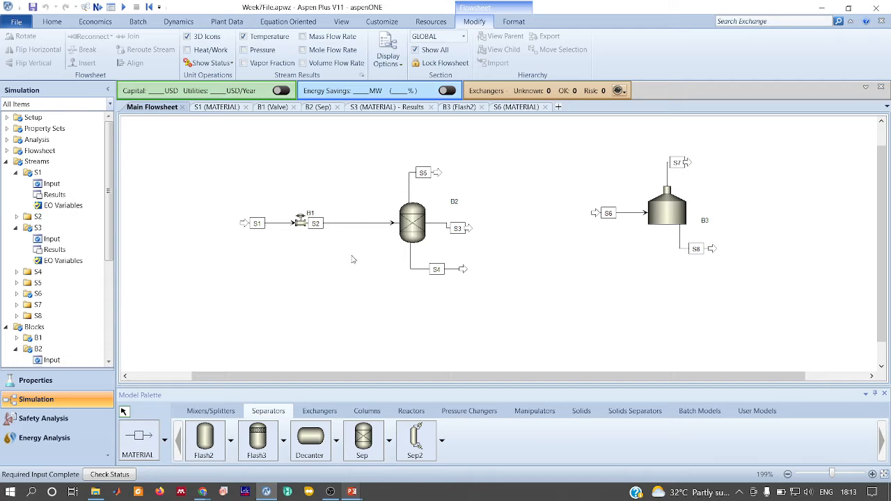
# Step: Switch to the PowerPoint slide show, reveal the Question 1 answer and advance to Question 2 on relative volatility
pyautogui.hotkey('alt', 'Tab')
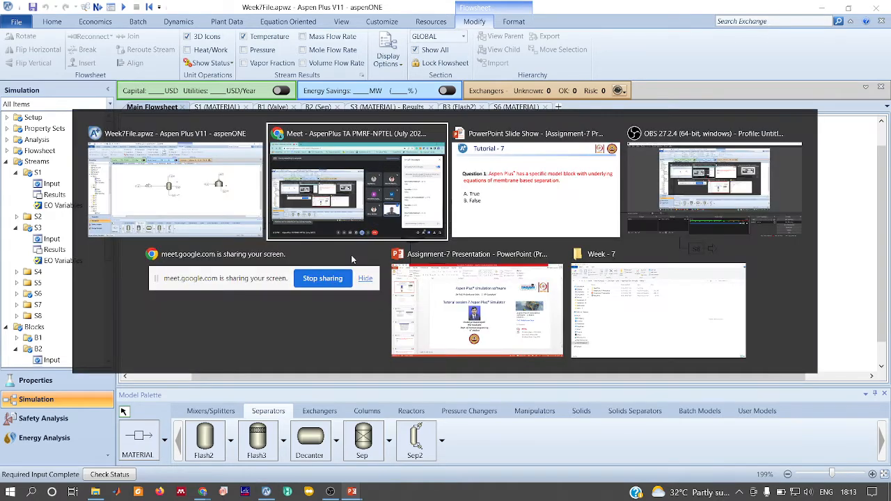
pyautogui.press('Right')
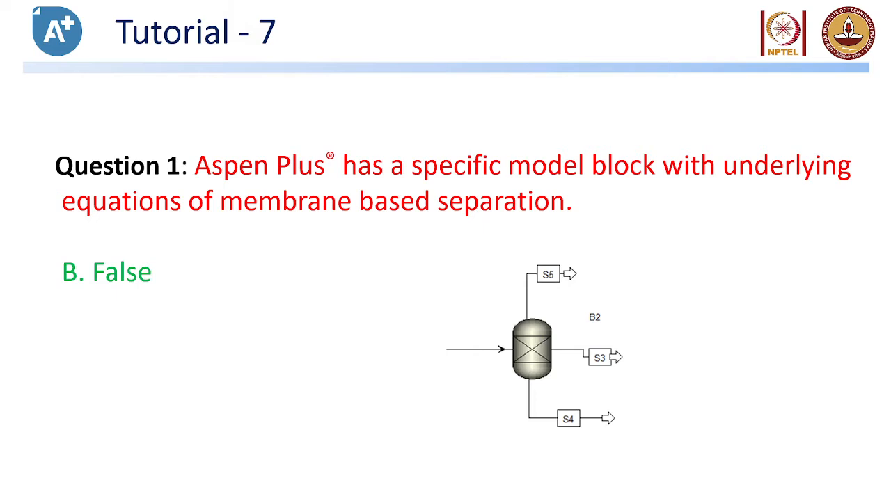
pyautogui.press('Right')
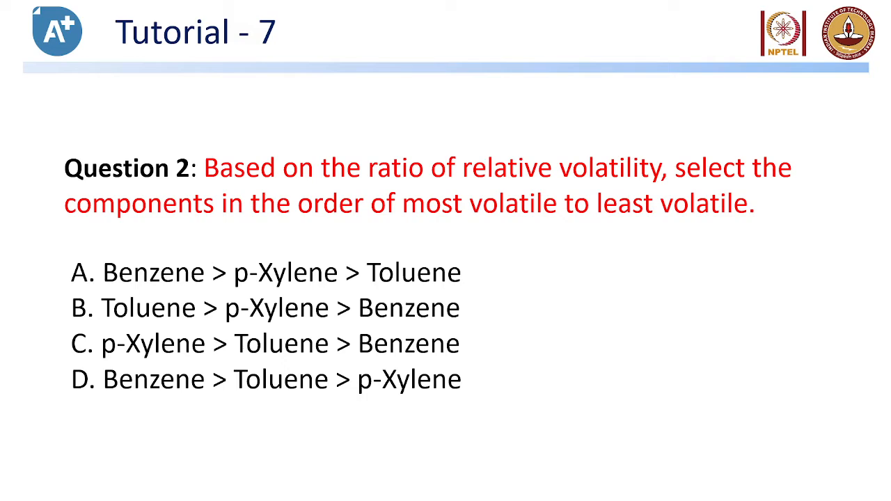
# Step: Check the Google Meet in-call messages for participants' replies and return to the Question 2 slide
pyautogui.hotkey('alt', 'Tab')
pyautogui.press('Tab')
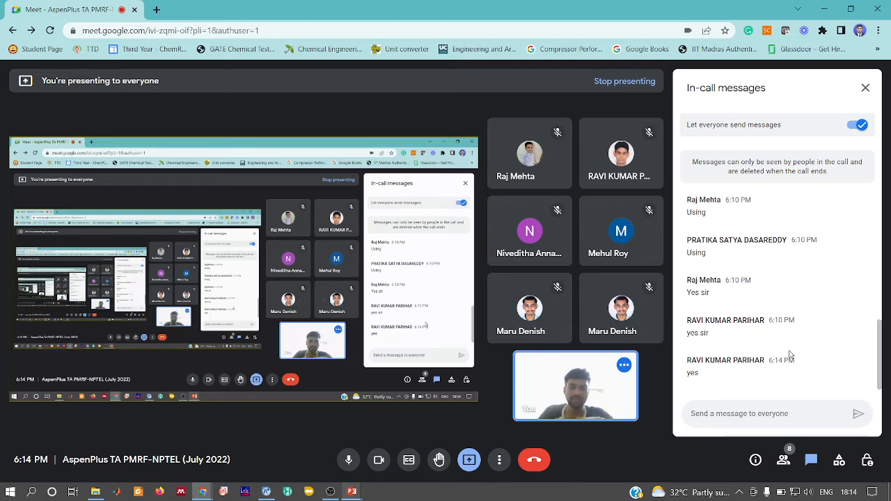
pyautogui.hotkey('alt', 'Tab')
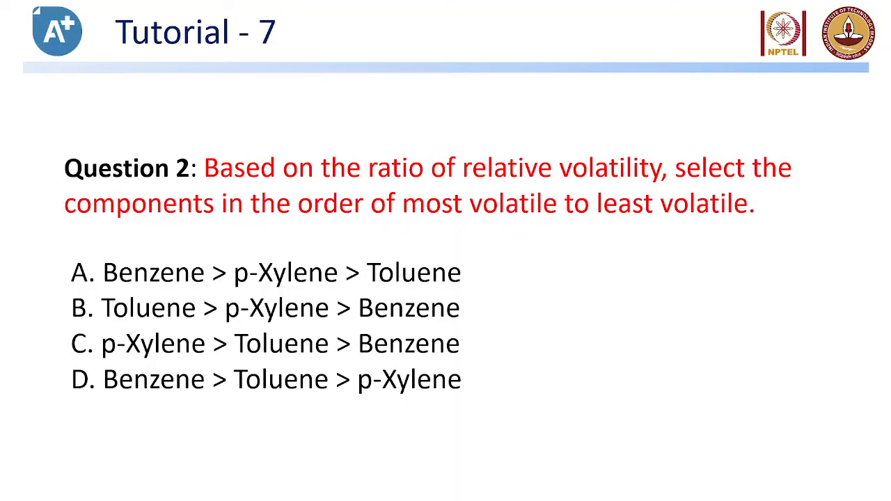
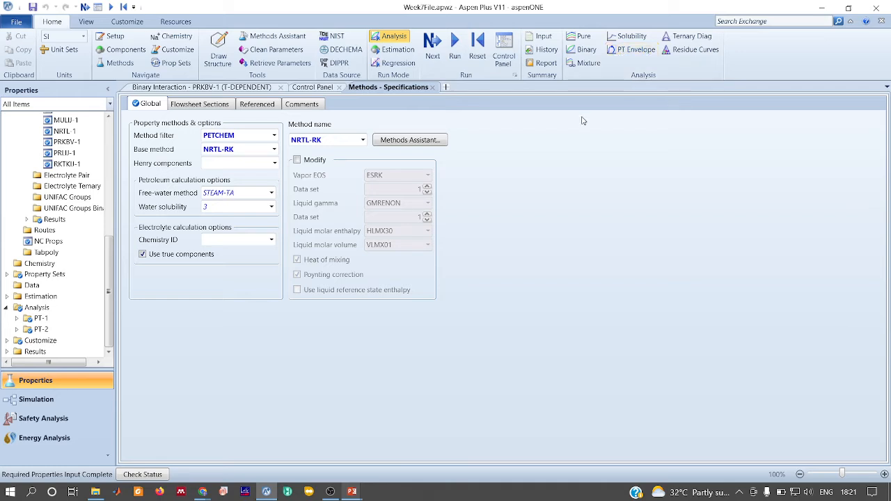
# Step: Start a pure component analysis and look through the list of available thermodynamic properties without choosing one
pyautogui.click(576, 37)
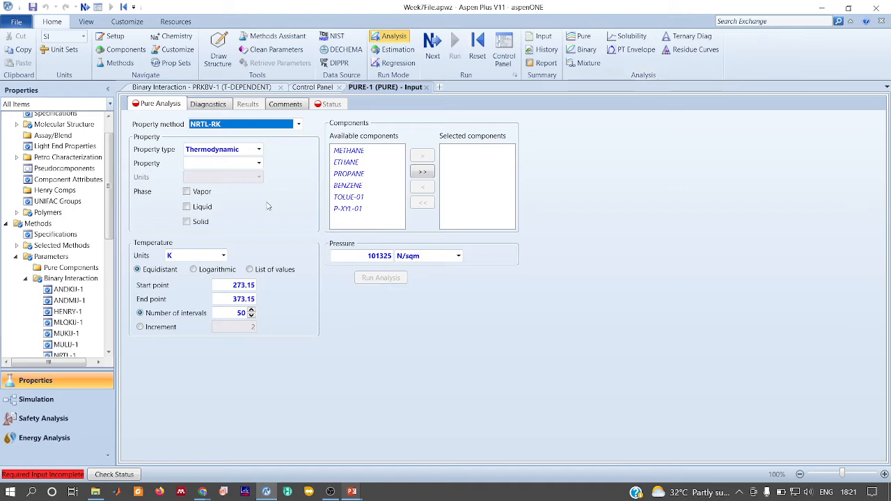
pyautogui.click(260, 165)
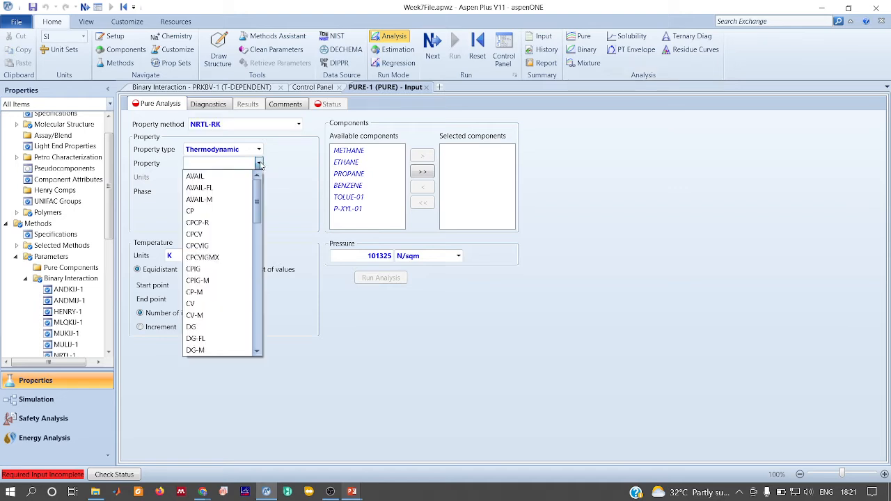
pyautogui.moveTo(257, 198); pyautogui.dragTo(264, 332)
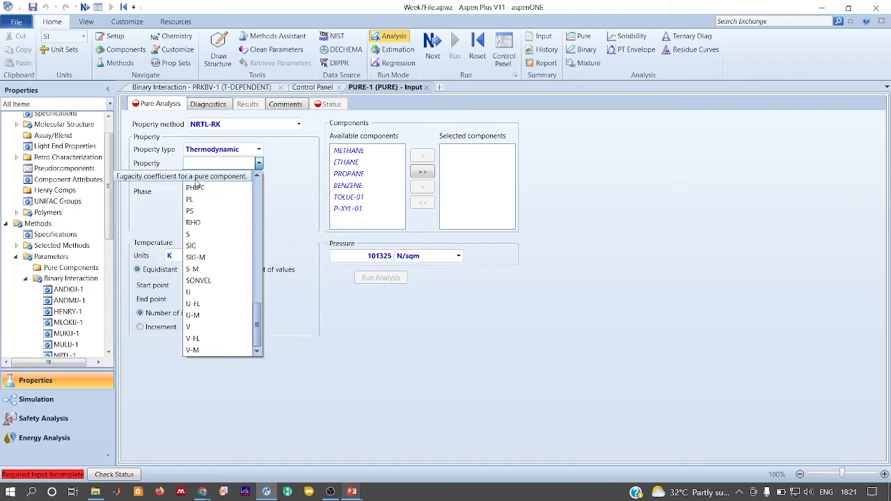
pyautogui.click(258, 177)
pyautogui.click(259, 177)
pyautogui.click(258, 176)
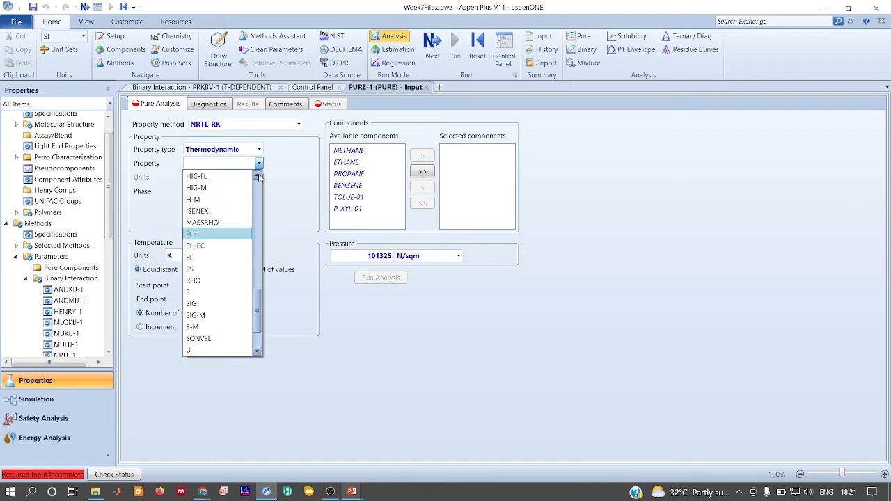
pyautogui.click(259, 177)
pyautogui.click(258, 177)
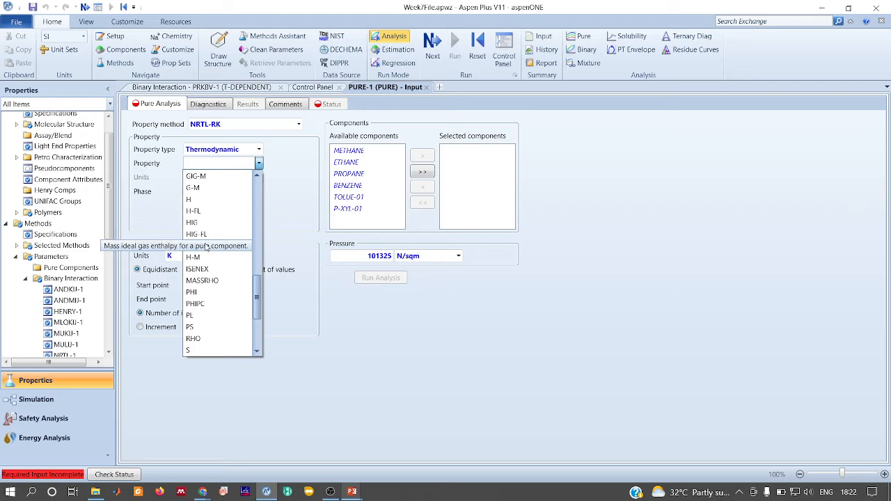
pyautogui.scroll(10, 206, 213)
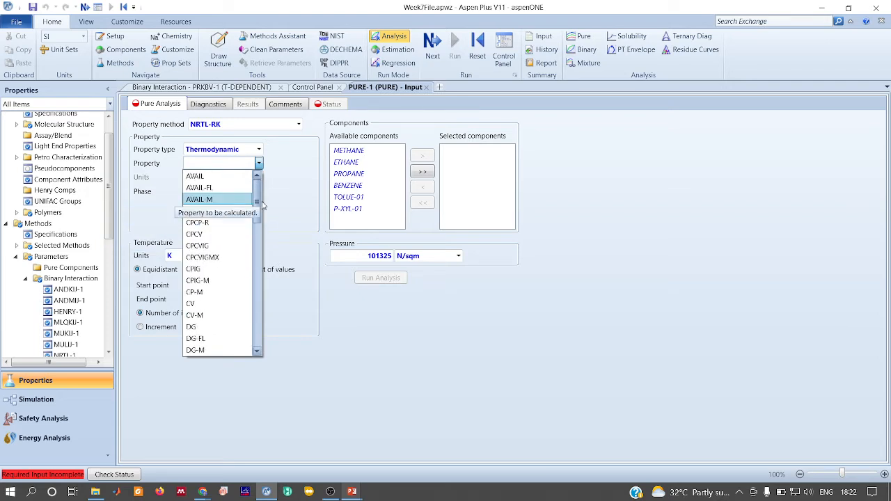
pyautogui.moveTo(260, 202); pyautogui.dragTo(265, 336)
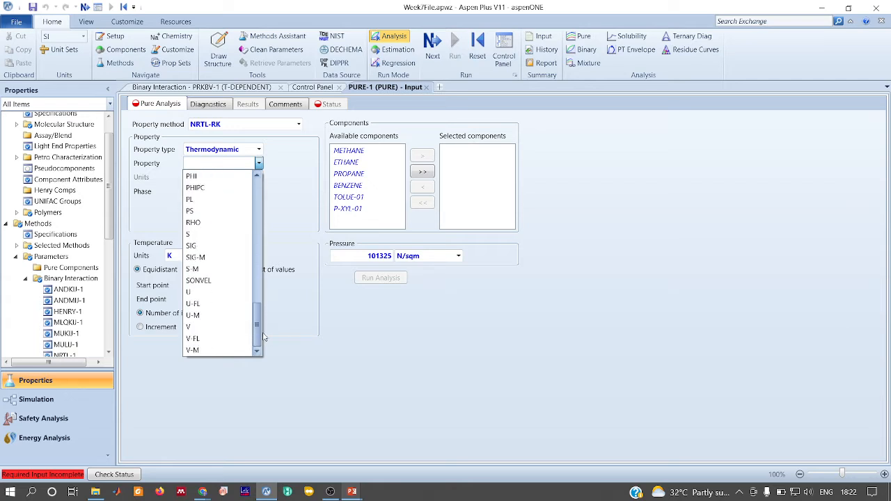
pyautogui.click(436, 318)
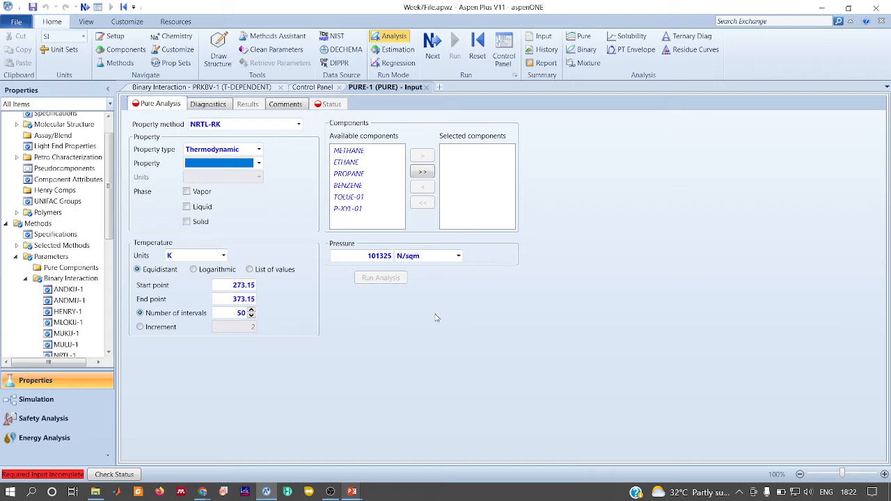
pyautogui.click(437, 319)
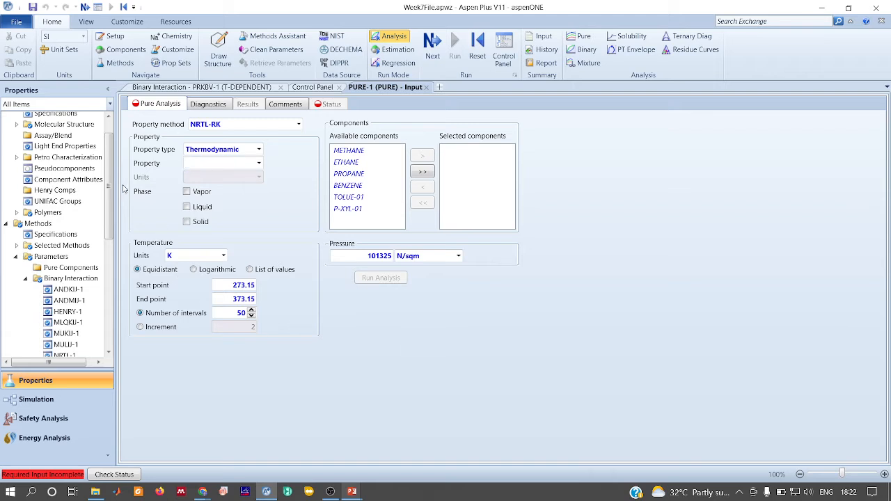
# Step: Delete the PURE-1 analysis
pyautogui.moveTo(108, 184); pyautogui.dragTo(114, 306)
pyautogui.rightClick(40, 319)
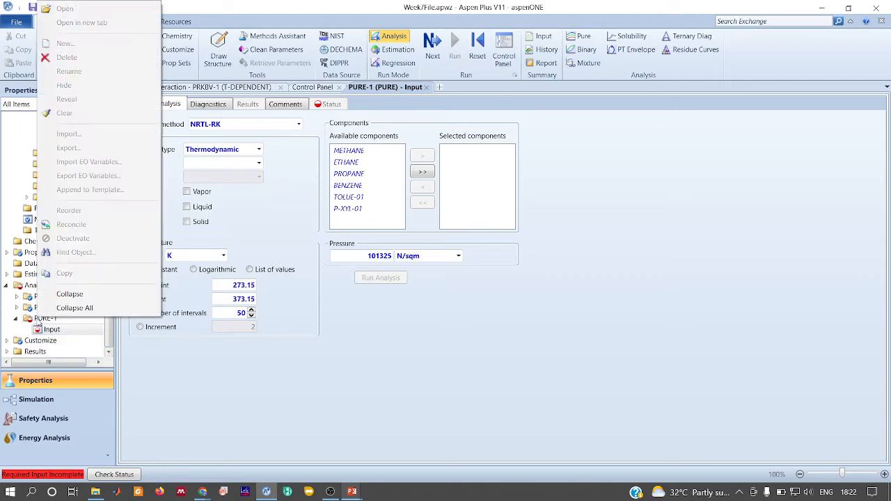
pyautogui.click(114, 56)
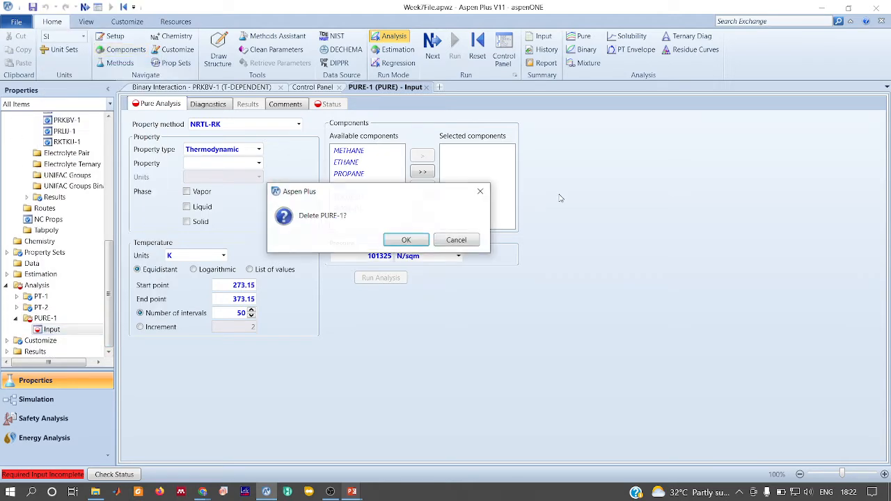
pyautogui.click(411, 240)
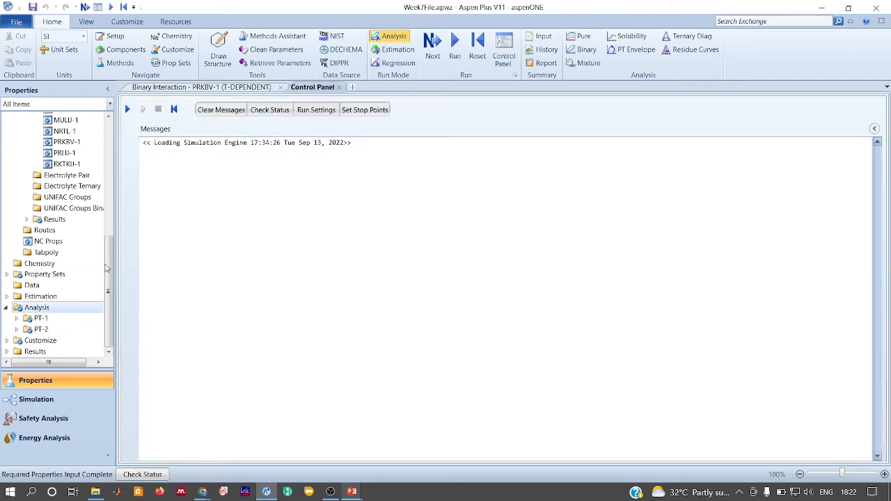
# Step: Create a new property analysis of type GENERIC, keeping the suggested ID
pyautogui.doubleClick(35, 308)
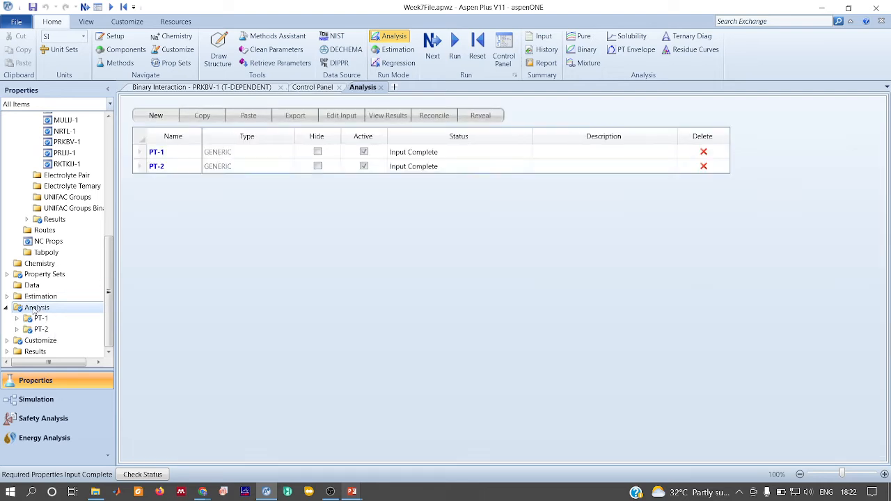
pyautogui.click(151, 117)
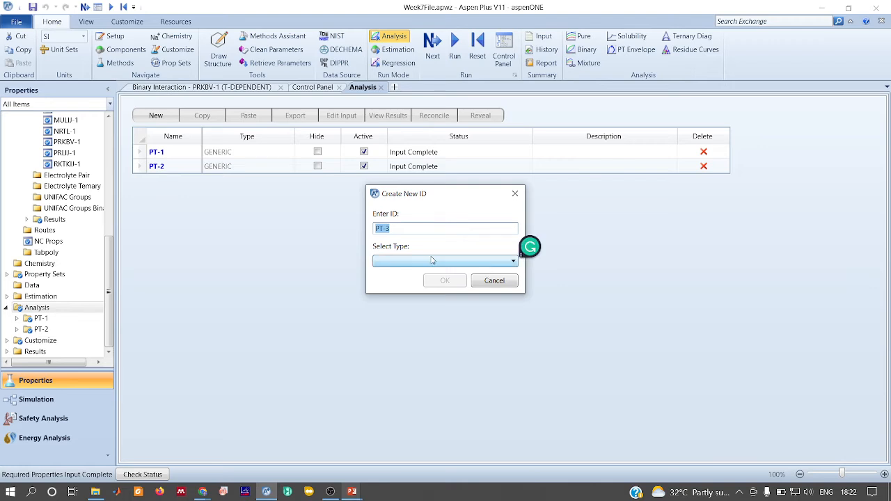
pyautogui.click(432, 261)
pyautogui.click(390, 275)
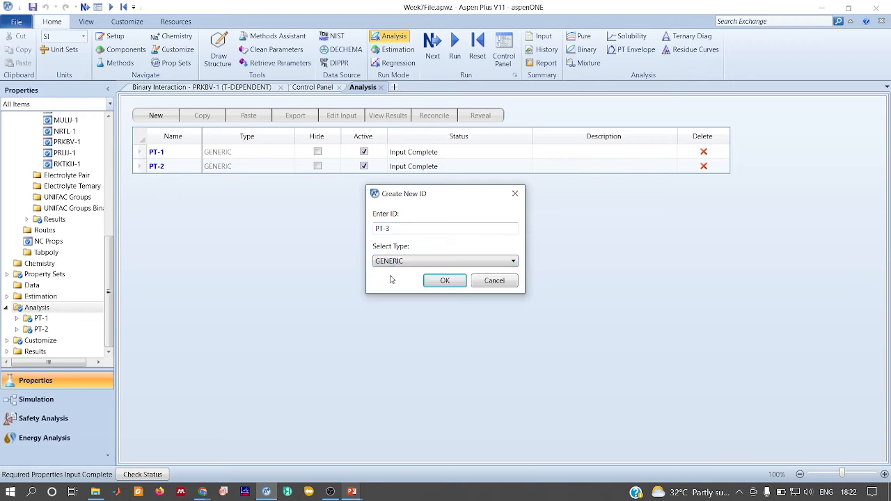
pyautogui.click(445, 281)
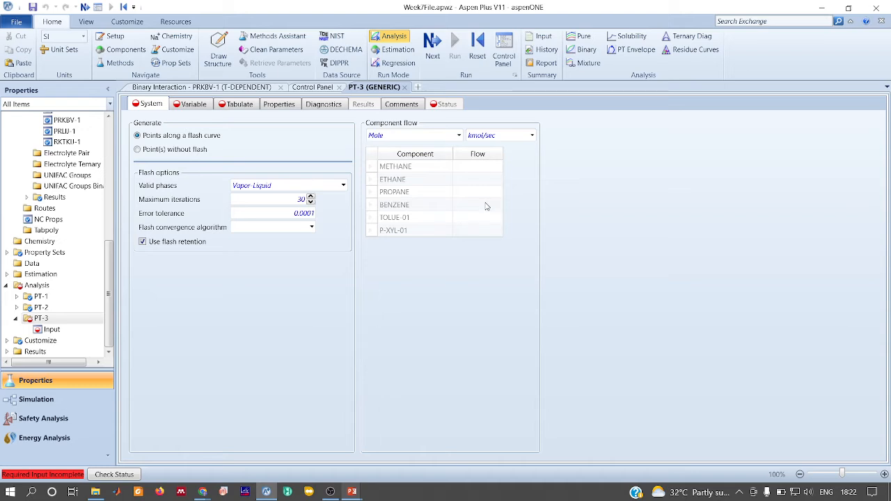
# Step: Set the benzene mole flow to 1 kmol/sec in the PT-3 analysis
pyautogui.click(487, 206)
pyautogui.write('1')
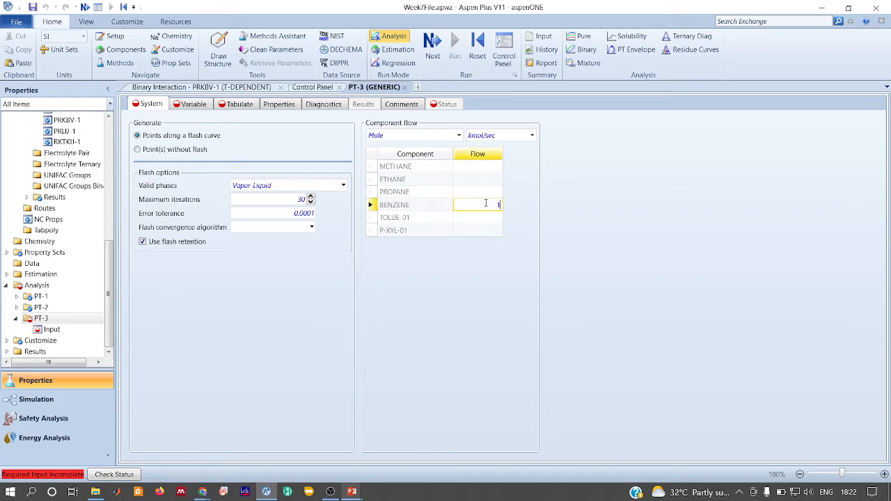
pyautogui.press('Return')
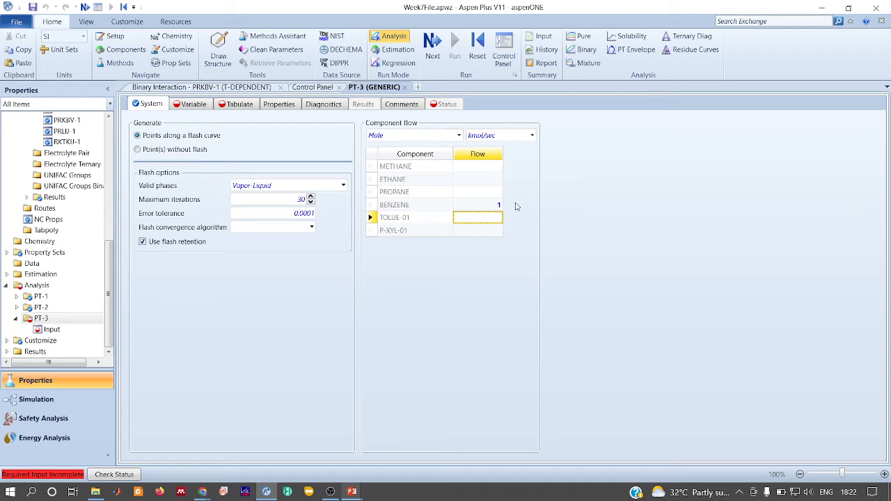
# Step: Set the fixed pressure of the PT-3 analysis to 1 bar
pyautogui.click(192, 106)
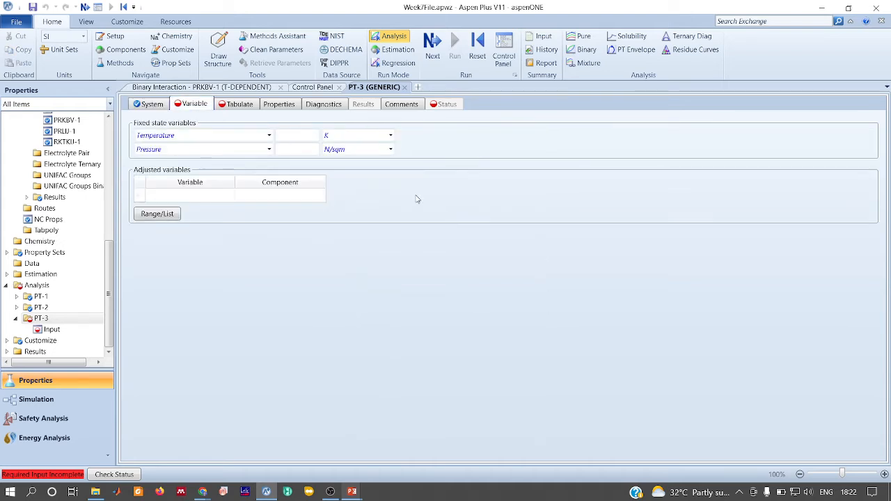
pyautogui.click(293, 149)
pyautogui.write('1')
pyautogui.click(390, 149)
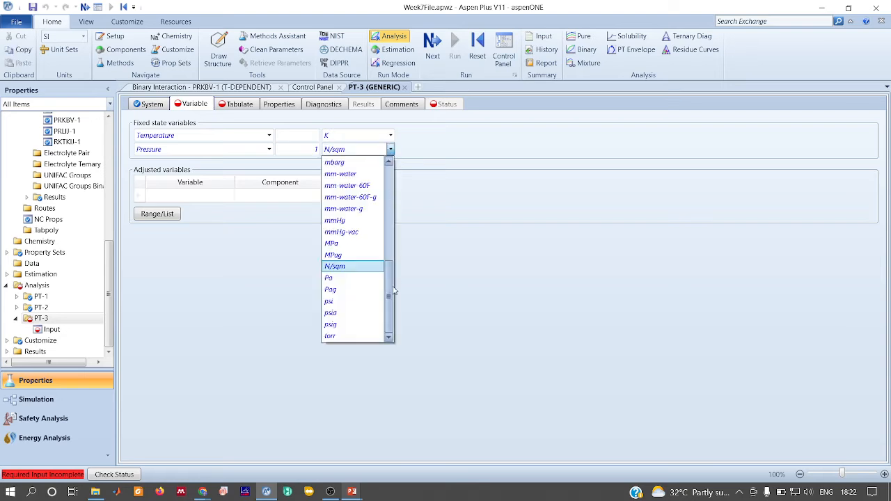
pyautogui.moveTo(391, 284); pyautogui.dragTo(391, 147)
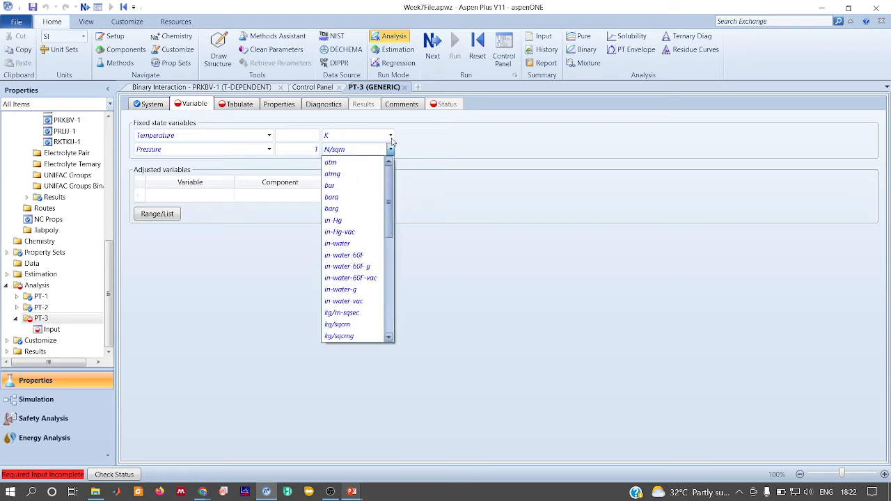
pyautogui.click(340, 186)
# Step: Switch to Google Meet, mute the unmuted participant for everyone and return to the PT-3 analysis in Aspen Plus
pyautogui.hotkey('alt', 'Tab')
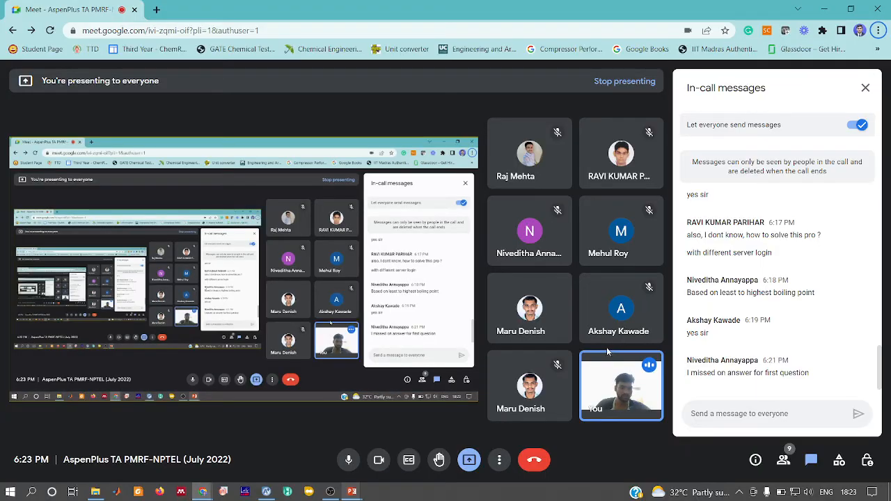
pyautogui.moveTo(557, 291)
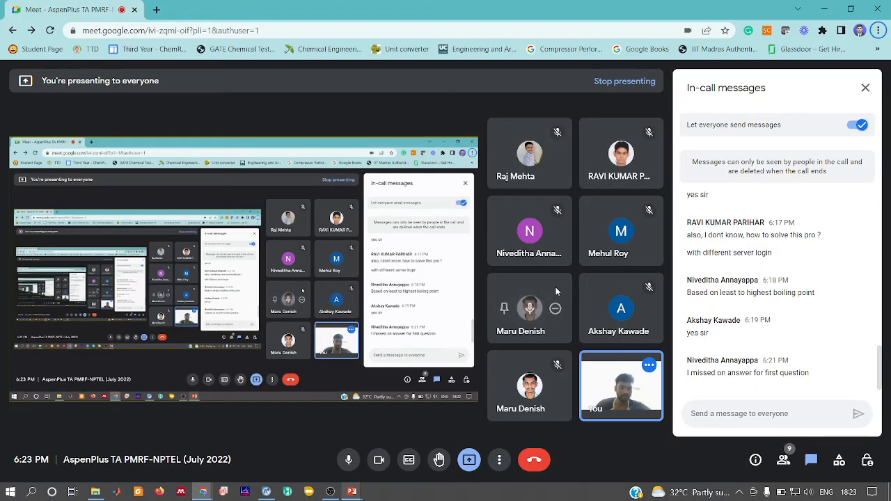
pyautogui.click(555, 309)
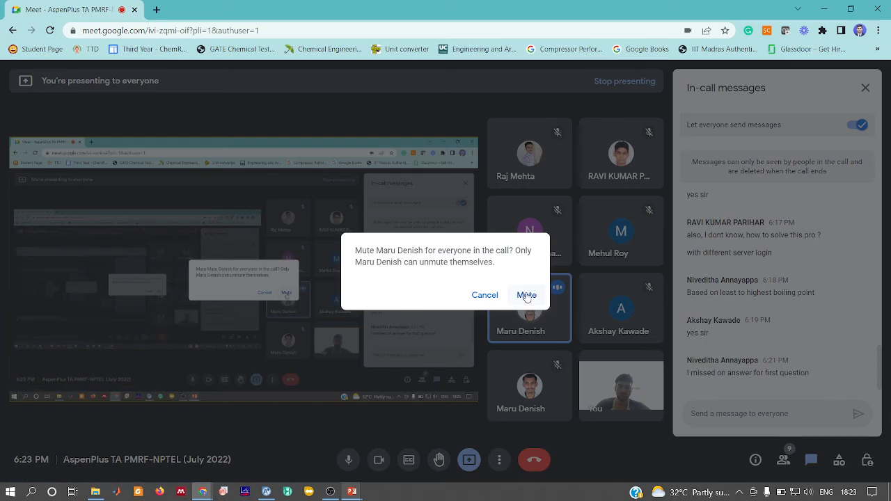
pyautogui.click(527, 295)
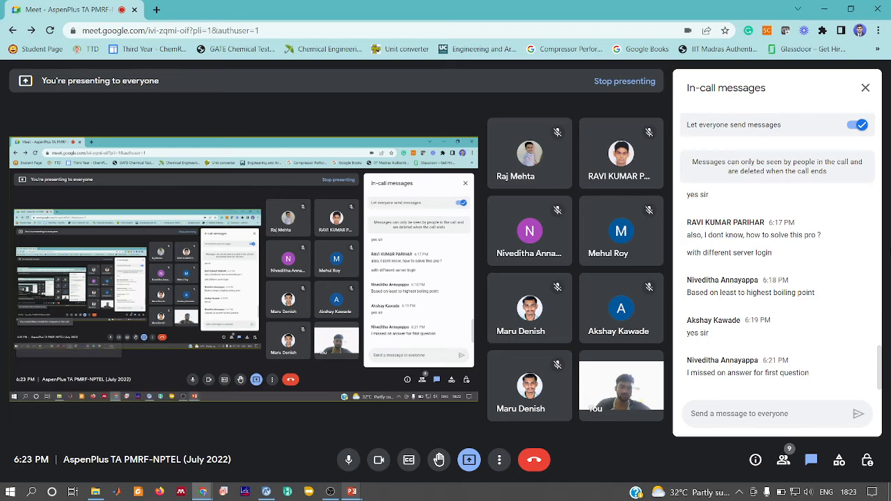
pyautogui.hotkey('alt', 'Tab')
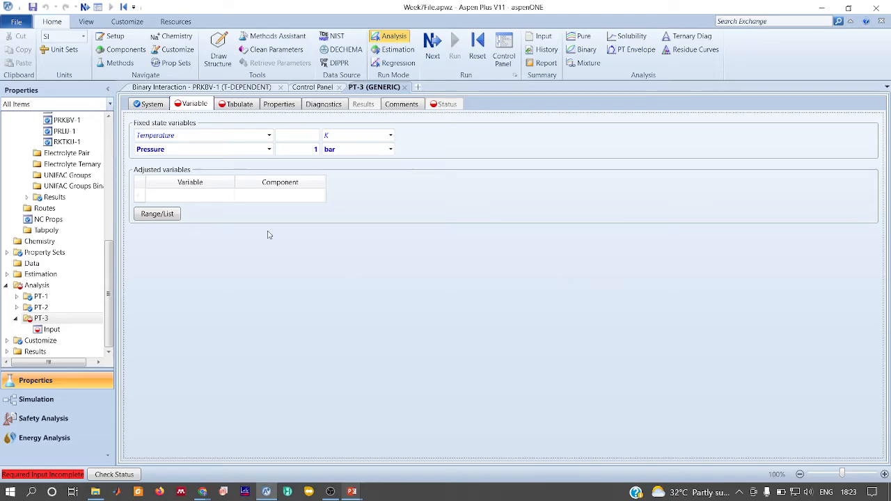
# Step: Add temperature as the adjusted variable of the PT-3 analysis
pyautogui.click(213, 193)
pyautogui.click(230, 196)
pyautogui.click(207, 208)
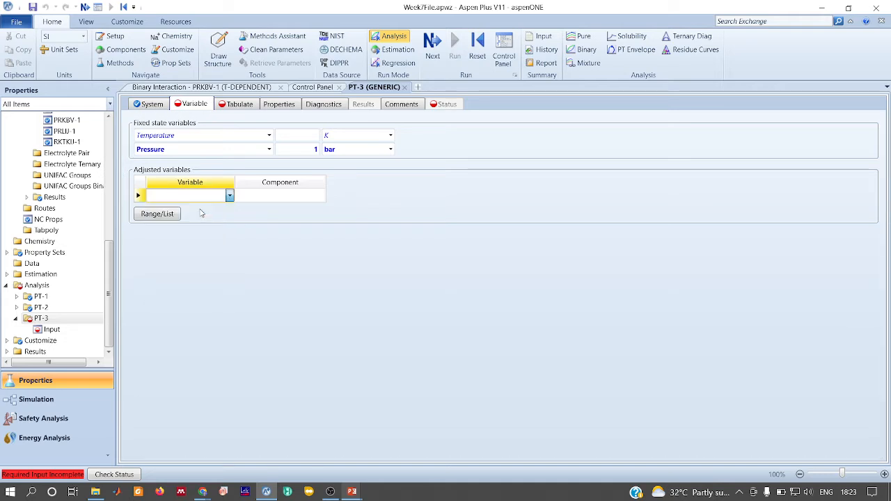
# Step: Give the adjusted temperature a list of values containing only 300 K
pyautogui.click(169, 228)
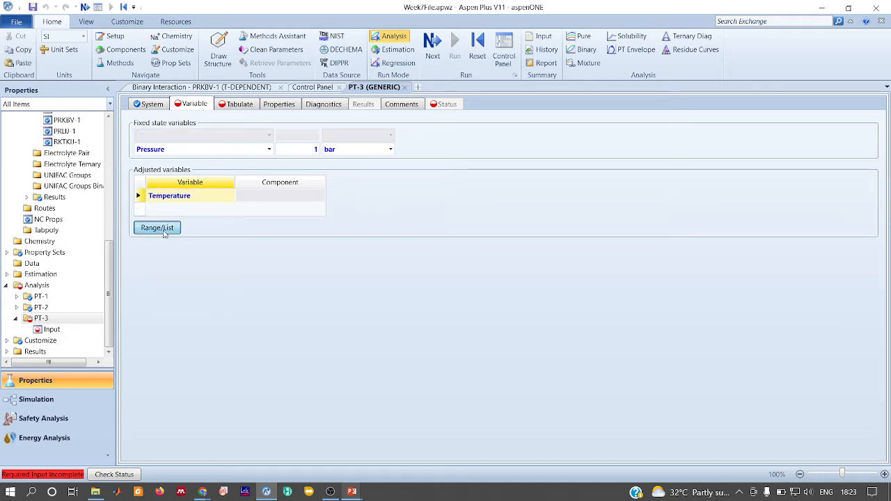
pyautogui.click(339, 239)
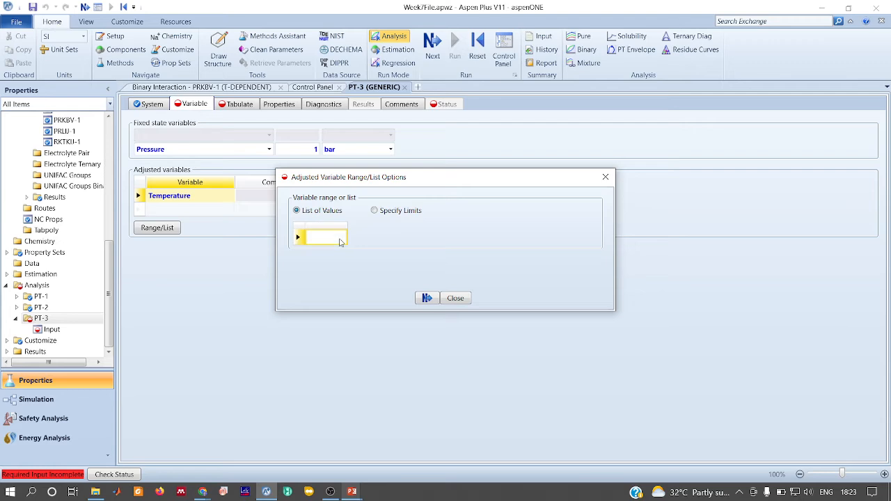
pyautogui.write('3')
pyautogui.press('Return')
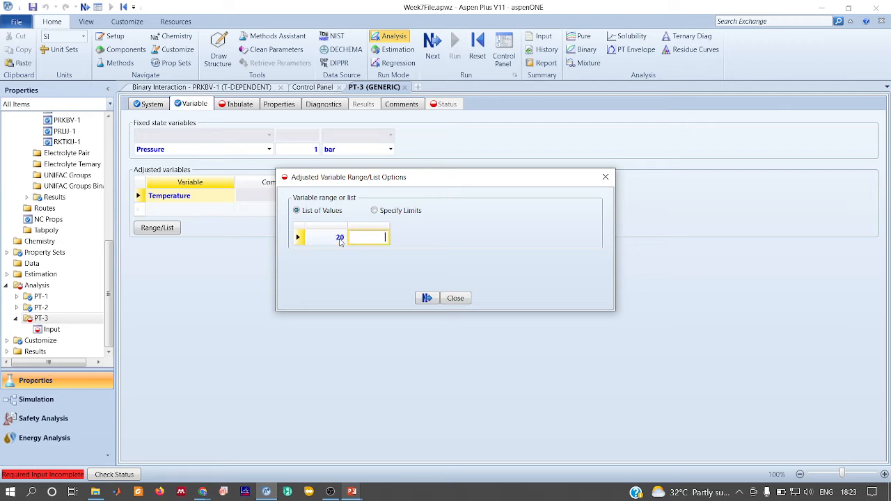
pyautogui.click(339, 238)
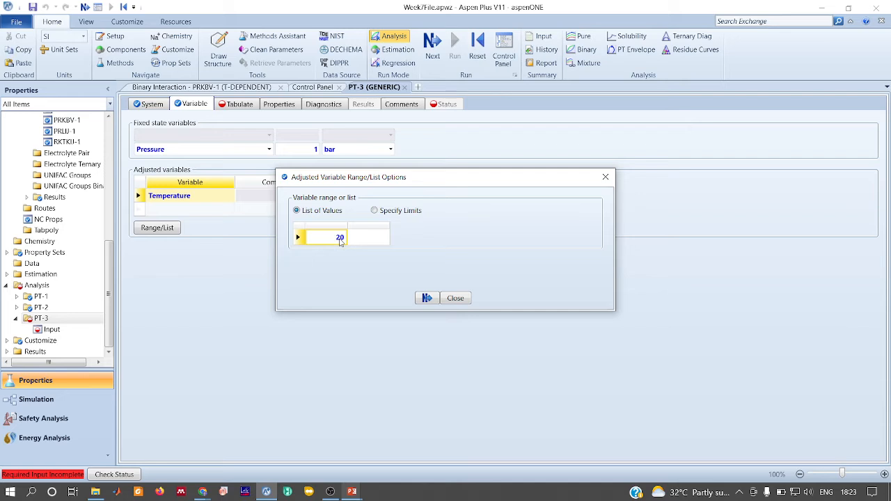
pyautogui.press('BackSpace')
pyautogui.press('Return')
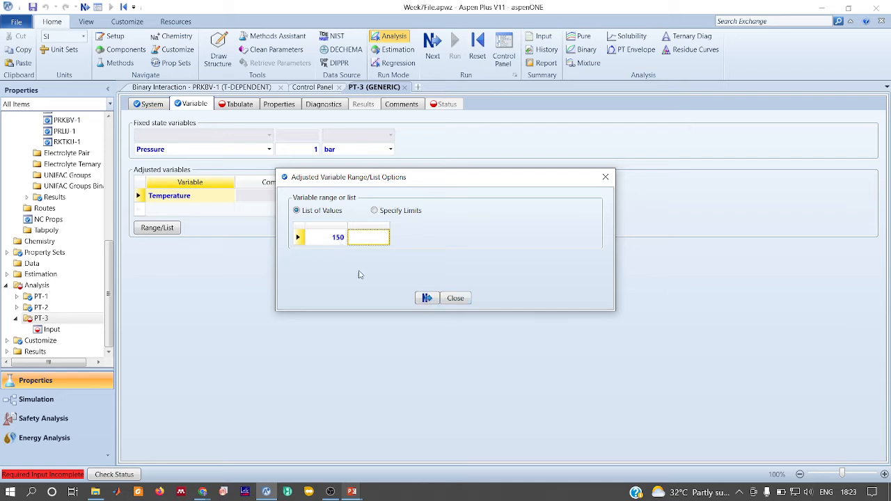
pyautogui.click(323, 241)
pyautogui.write('20')
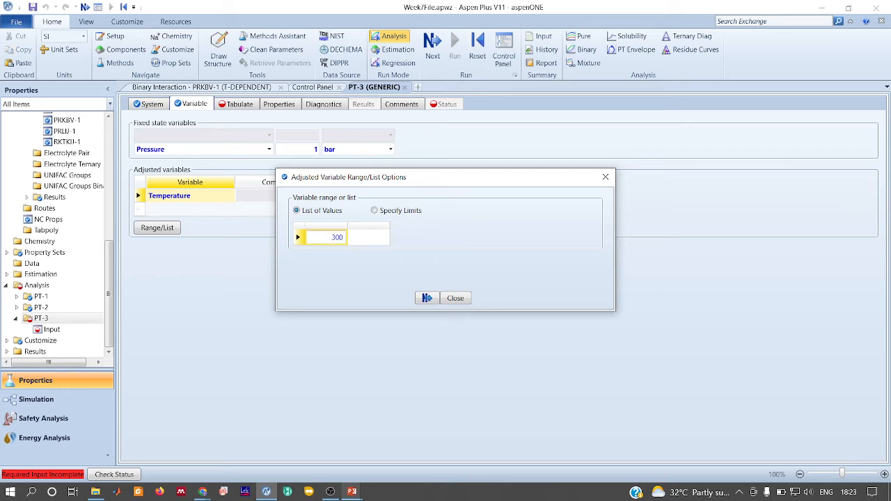
pyautogui.press('Return')
pyautogui.click(423, 298)
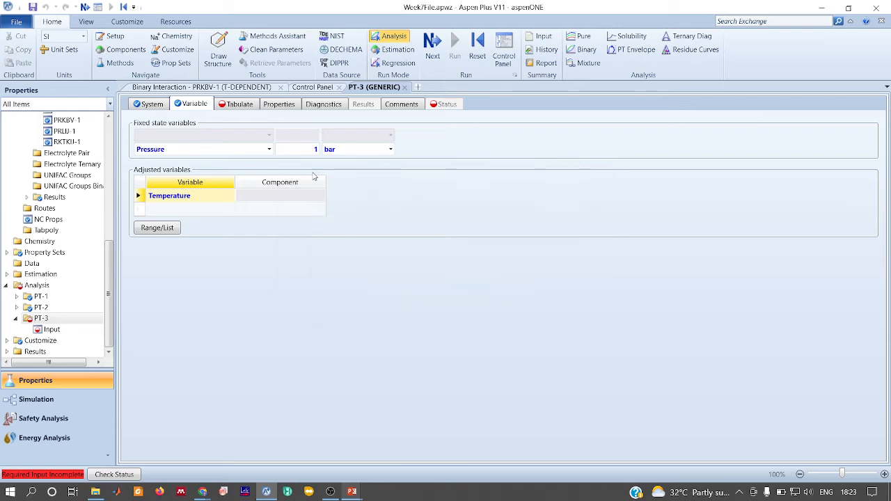
# Step: Report TDEW in the PT-3 analysis and run it to read benzene's dew point temperature
pyautogui.click(243, 107)
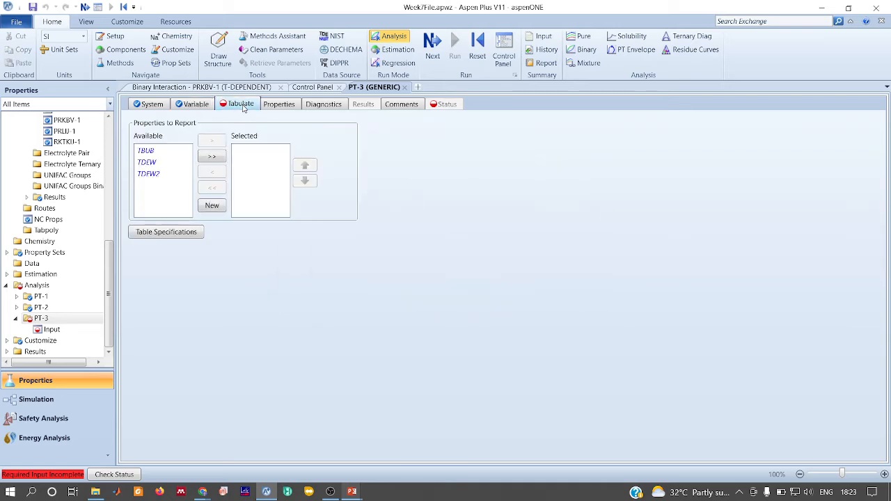
pyautogui.doubleClick(153, 162)
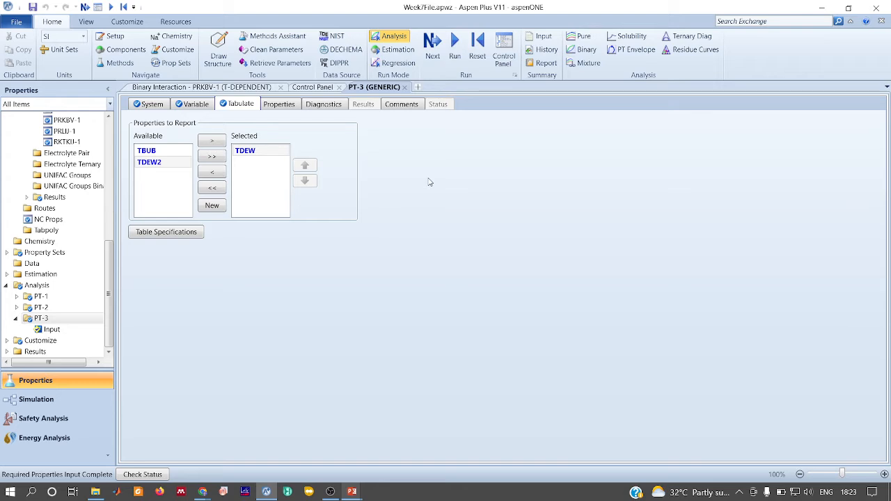
pyautogui.click(455, 47)
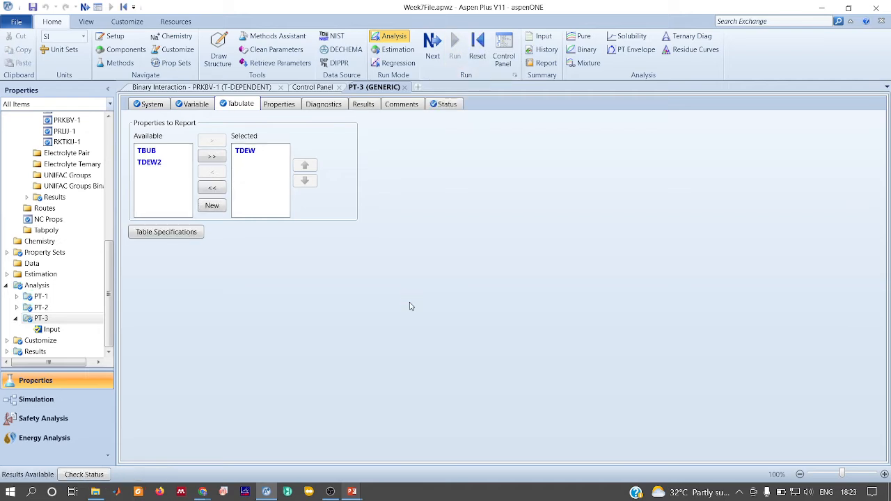
pyautogui.click(352, 105)
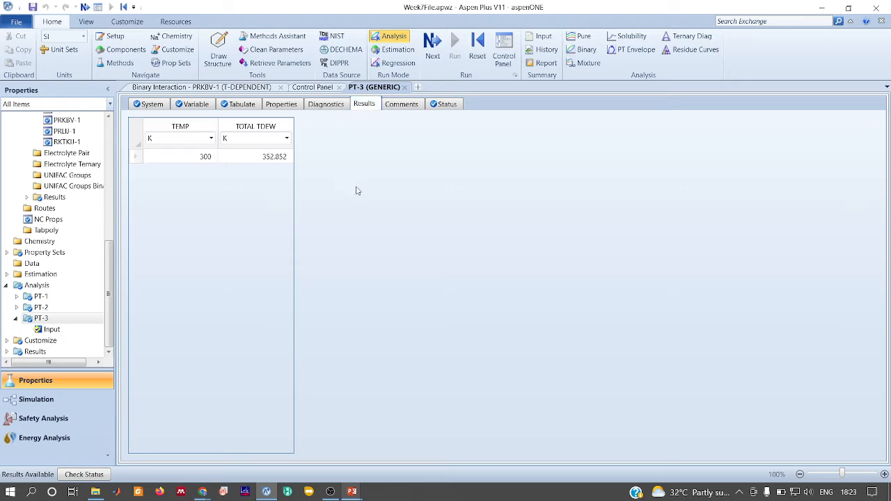
pyautogui.click(274, 157)
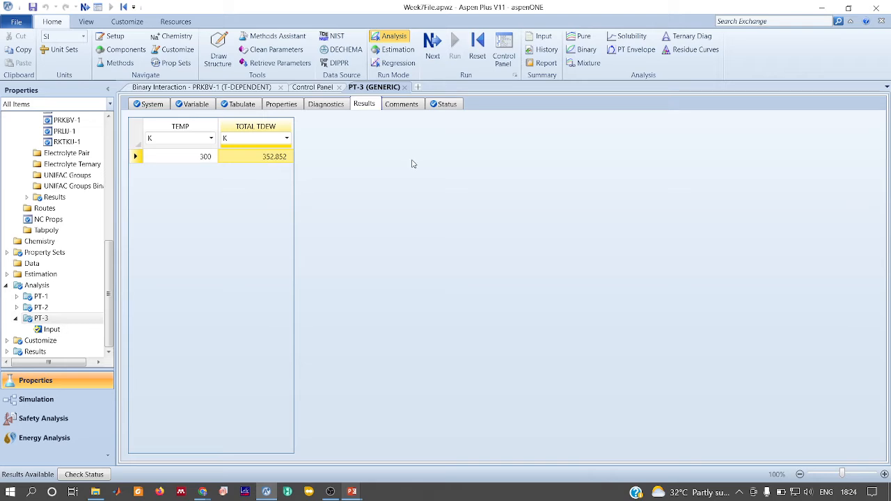
# Step: Replace the benzene flow with a toluene flow of 1 kmol/sec and rerun PT-3 to read toluene's dew point
pyautogui.click(149, 104)
pyautogui.click(478, 205)
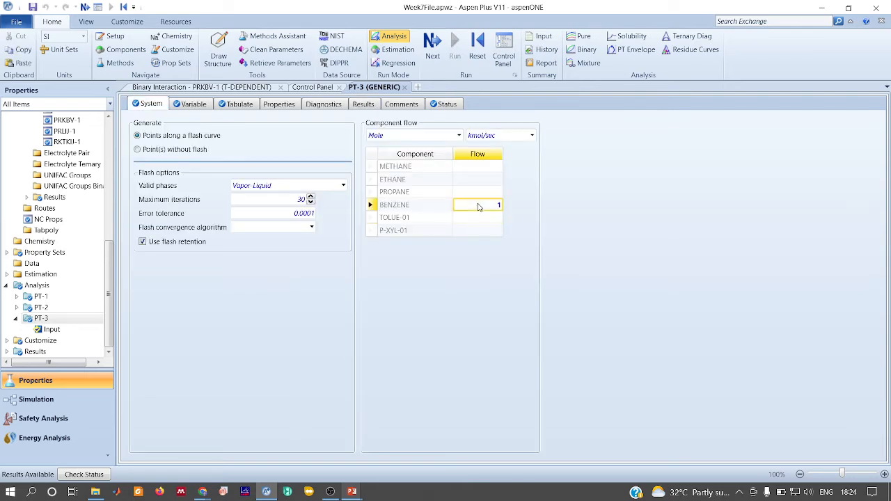
pyautogui.press('Delete')
pyautogui.press('Down')
pyautogui.write('1')
pyautogui.press('Return')
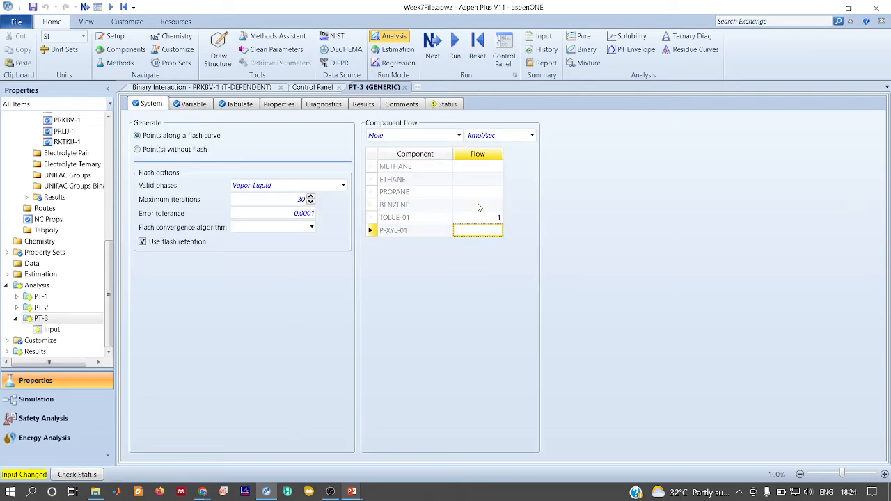
pyautogui.click(455, 55)
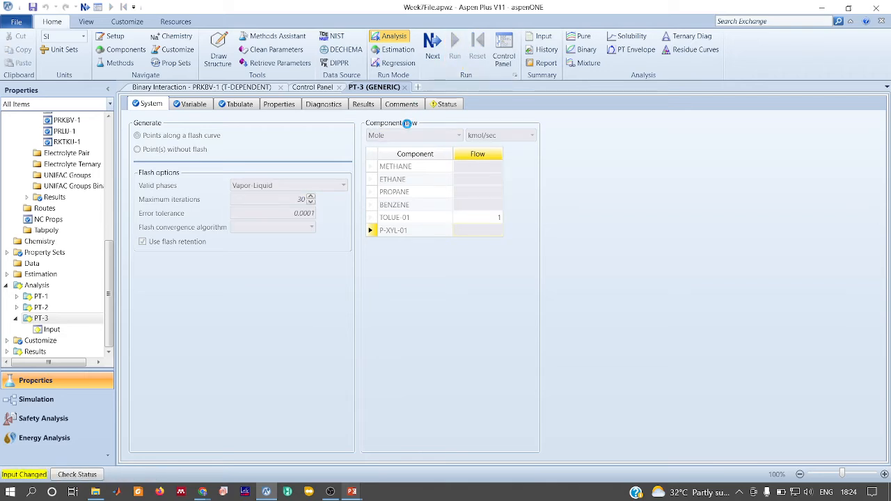
pyautogui.click(364, 104)
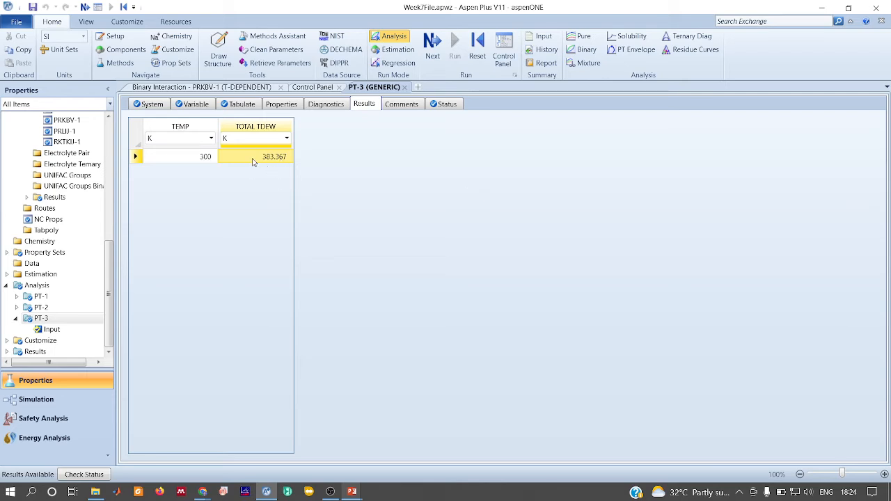
# Step: Replace the toluene flow with a p-xylene flow of 1 kmol/sec and rerun PT-3 to read p-xylene's dew point
pyautogui.click(139, 106)
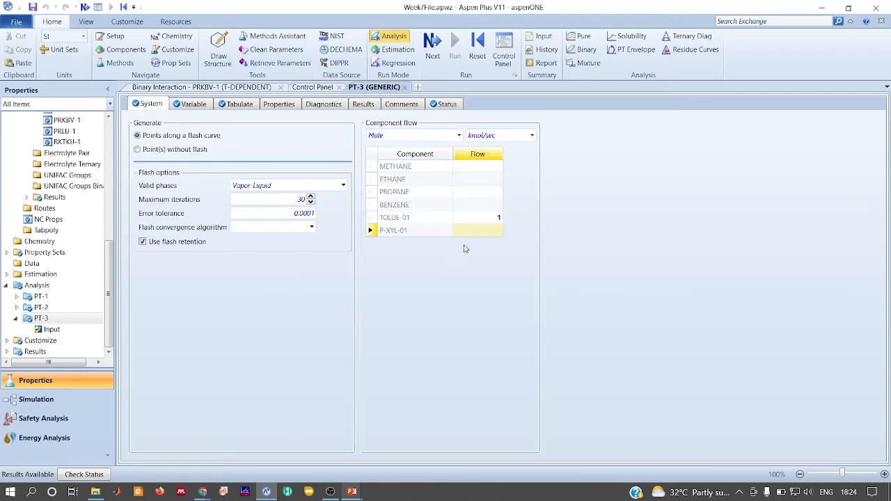
pyautogui.click(482, 231)
pyautogui.write('1')
pyautogui.click(482, 218)
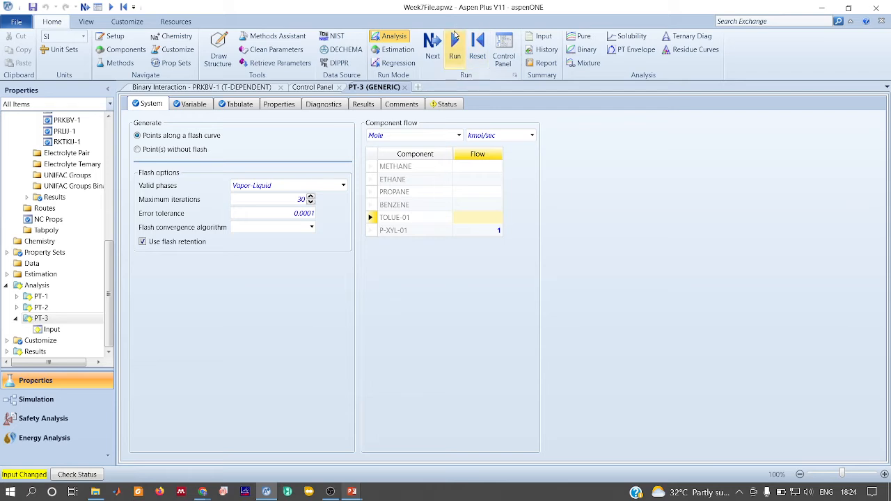
pyautogui.click(454, 42)
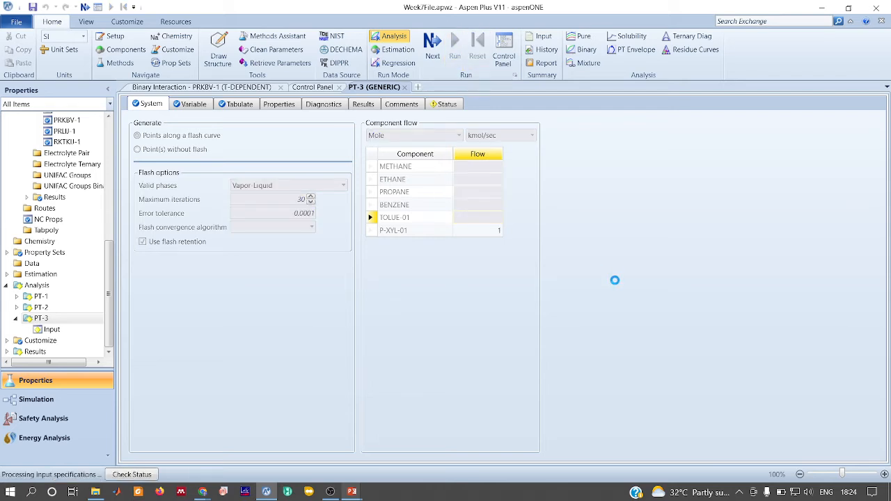
pyautogui.click(365, 104)
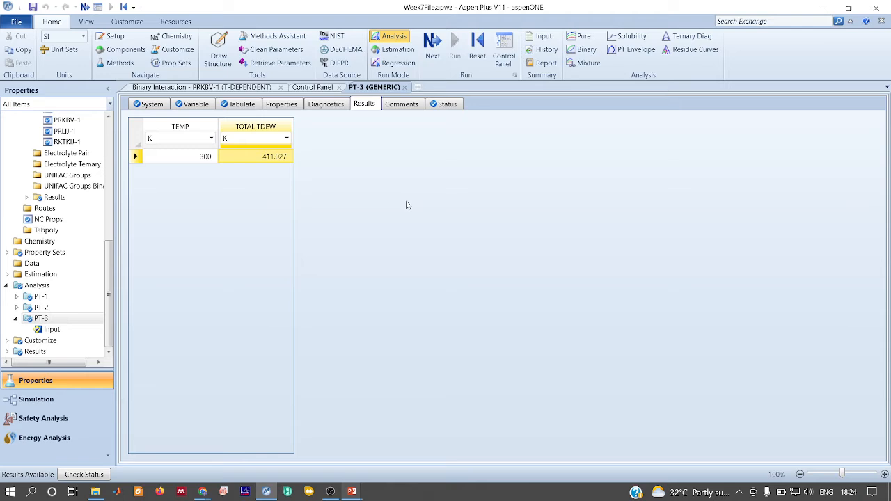
# Step: Create a PT envelope analysis with a benzene mole flow of 1 kmol/sec
pyautogui.click(632, 55)
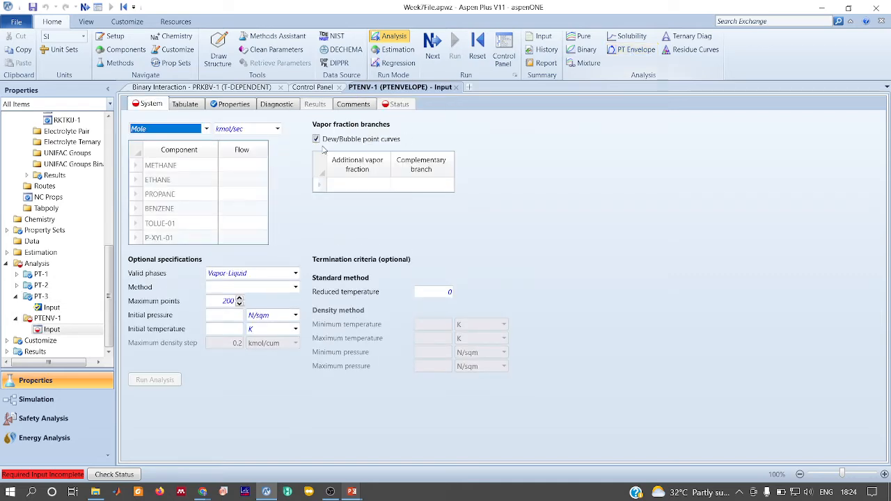
pyautogui.click(242, 215)
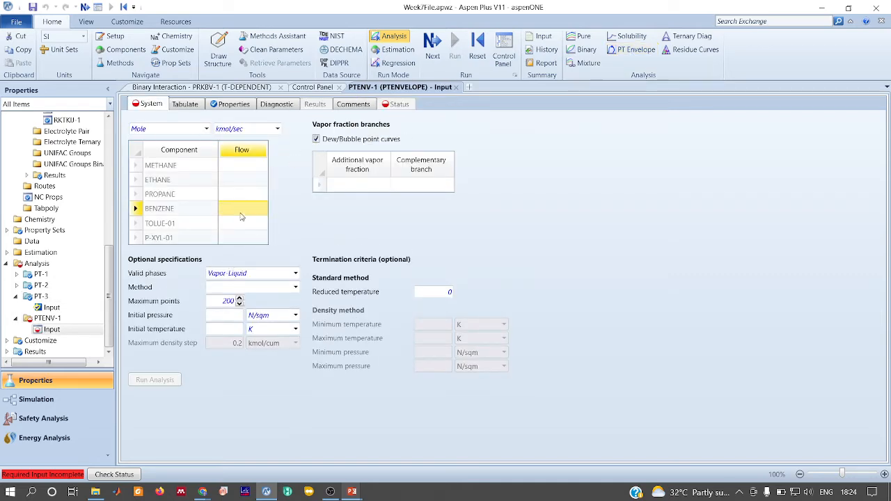
pyautogui.write('1')
pyautogui.press('Return')
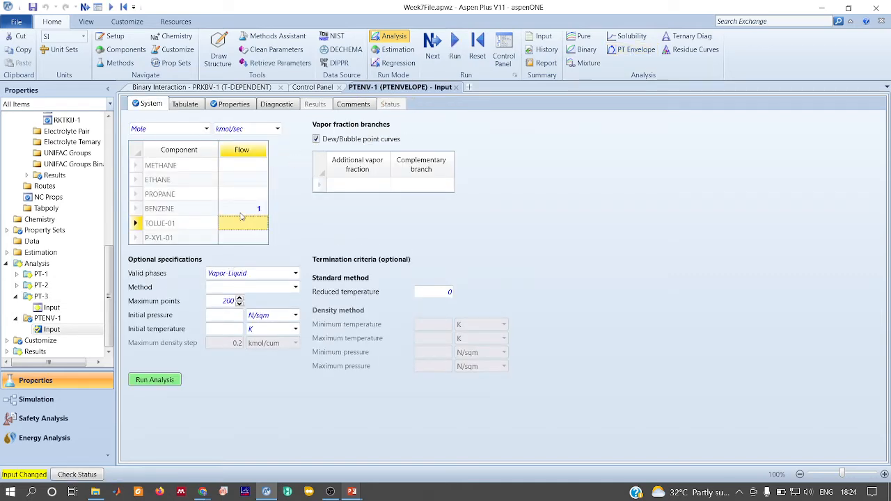
# Step: Set the PT envelope's calculation method to Density and run the analysis
pyautogui.click(295, 287)
pyautogui.click(235, 314)
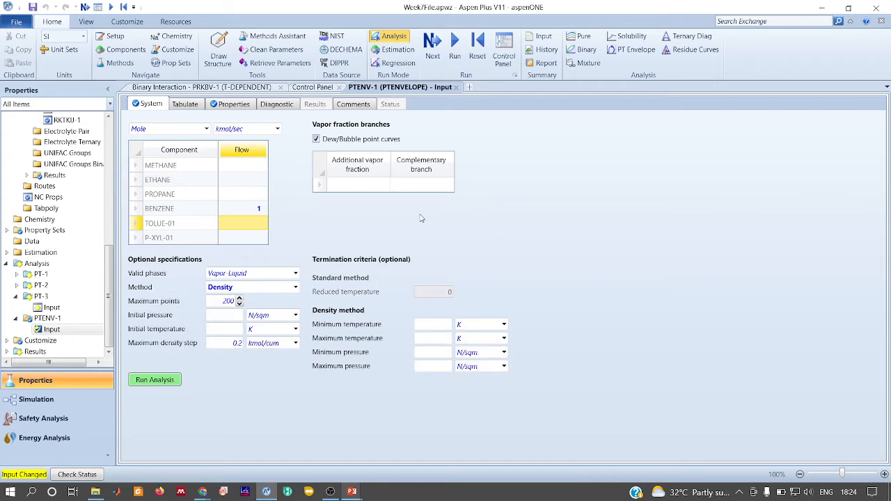
pyautogui.click(453, 41)
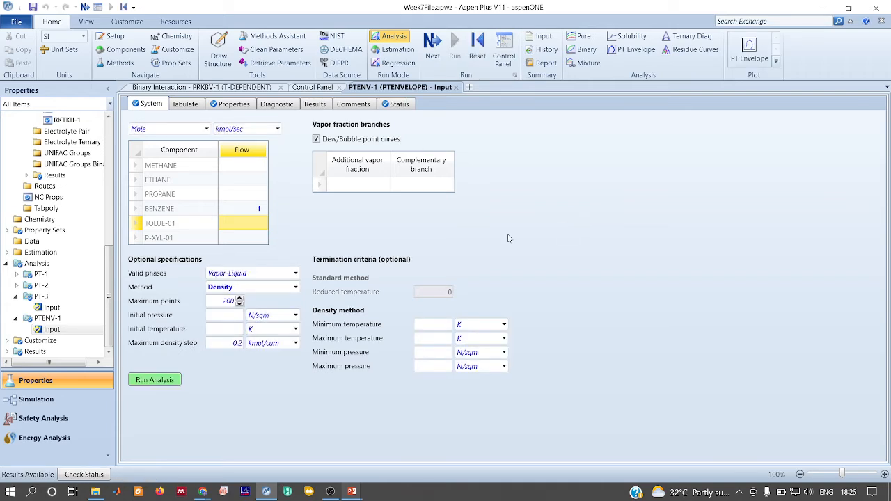
# Step: Display the PT envelope result pressures in bar and check benzene's temperature in the row nearest 1 bar
pyautogui.click(315, 105)
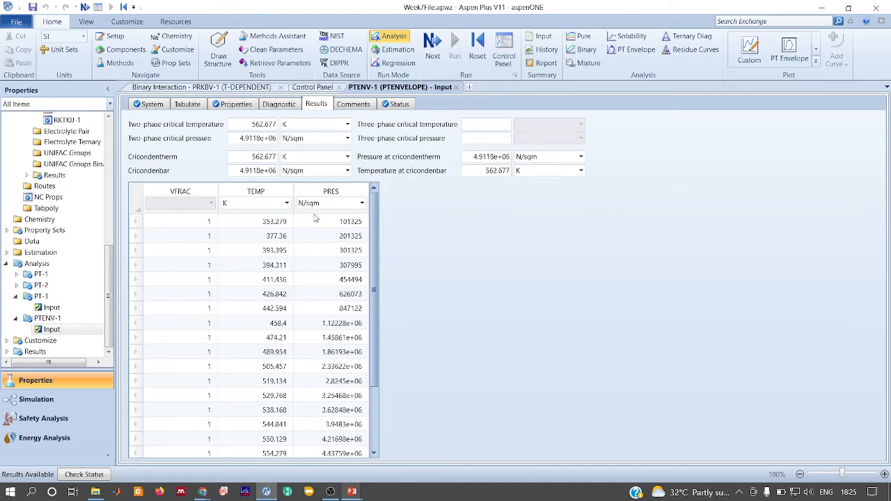
pyautogui.click(362, 203)
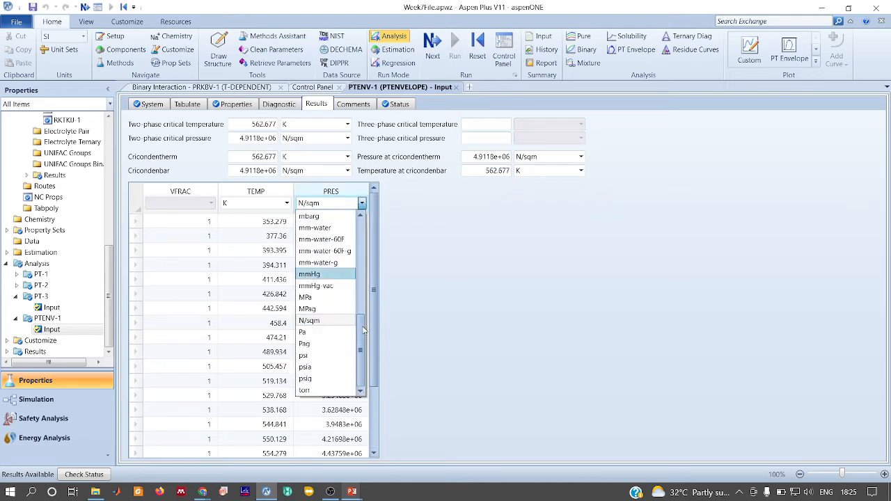
pyautogui.moveTo(360, 355); pyautogui.dragTo(354, 233)
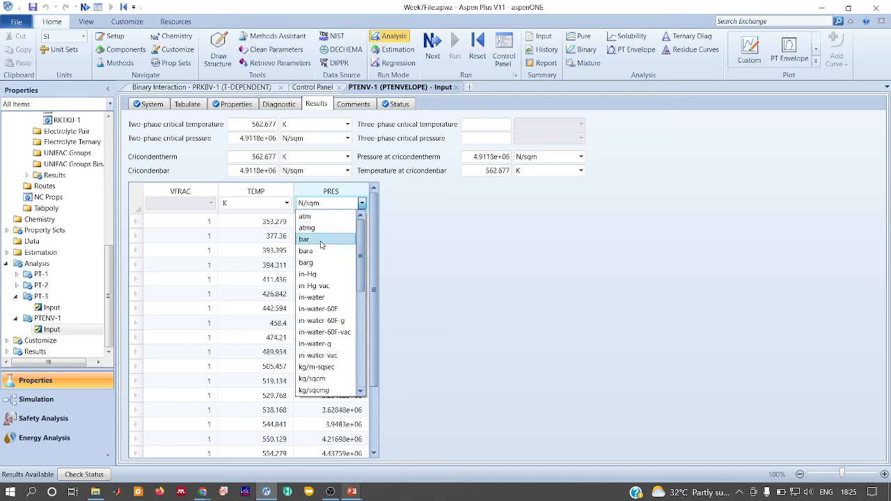
pyautogui.click(324, 240)
pyautogui.click(341, 224)
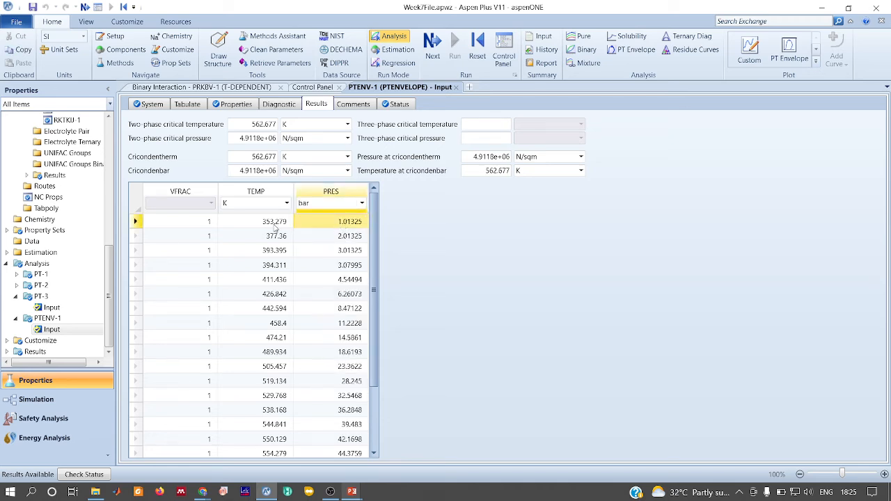
pyautogui.click(276, 227)
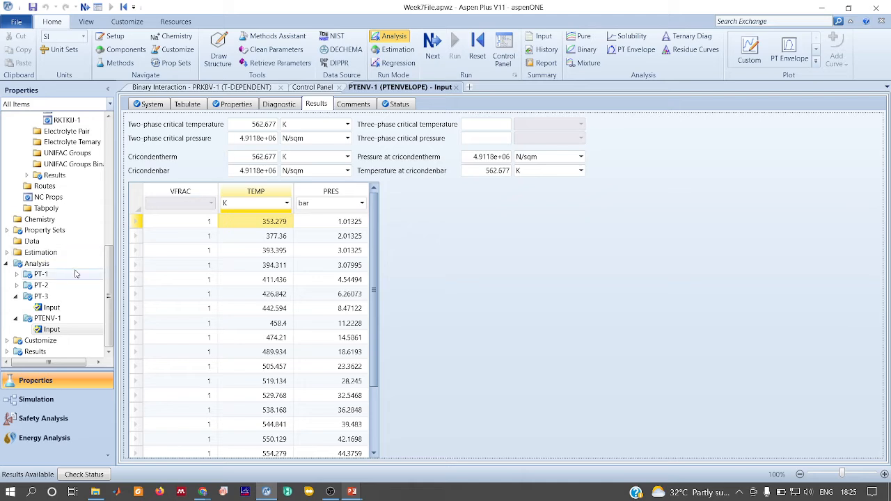
# Step: Set the PT-3 mole flows to 0.3 kmol/sec benzene, 0.3 kmol/sec toluene and 0.4 kmol/sec p-xylene
pyautogui.click(54, 308)
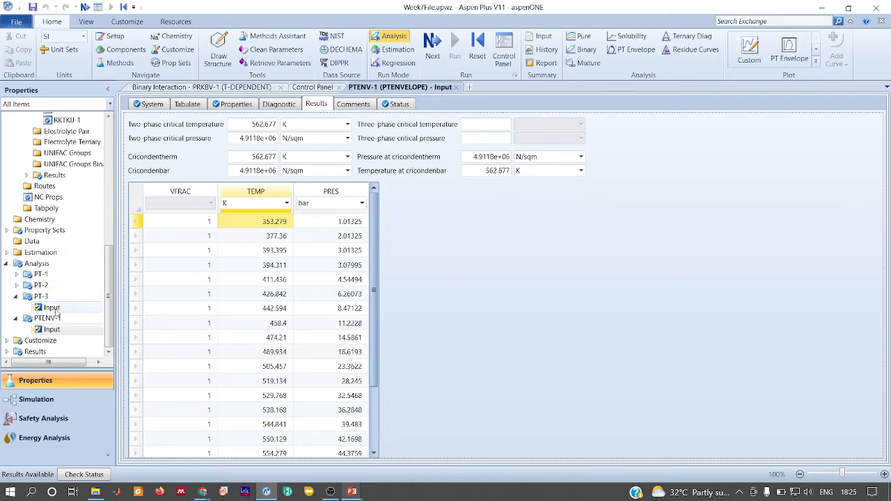
pyautogui.click(493, 204)
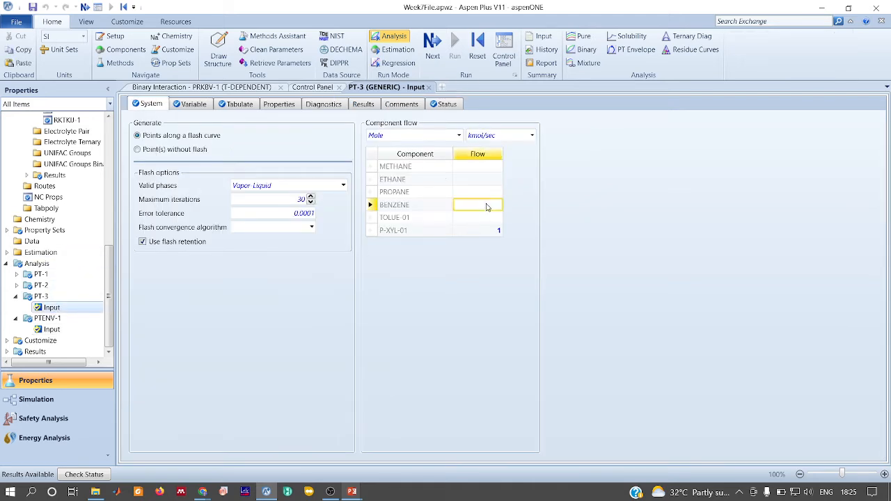
pyautogui.write('0.3')
pyautogui.press('Return')
pyautogui.write('0.3')
pyautogui.press('Return')
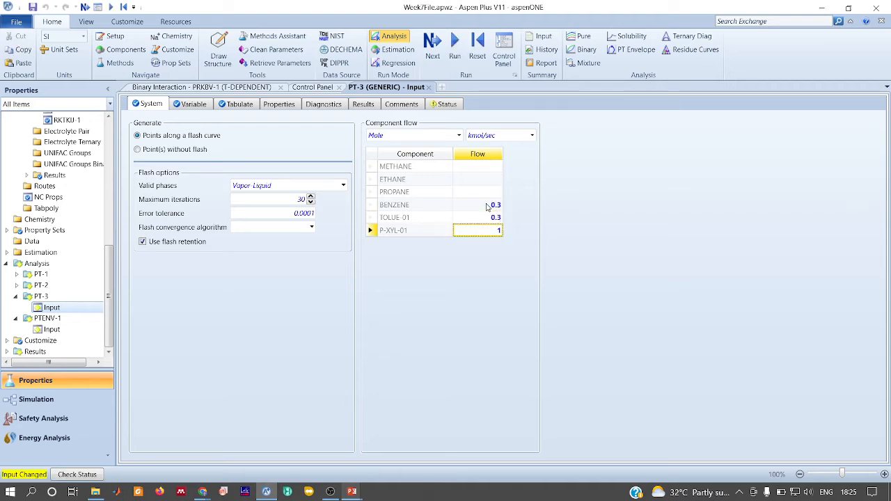
pyautogui.write('0.4')
pyautogui.press('Return')
# Step: Add TBUB to the PT-3 properties to report, and run the analysis to view the mixture's dew and bubble point temperatures
pyautogui.click(240, 104)
pyautogui.click(158, 152)
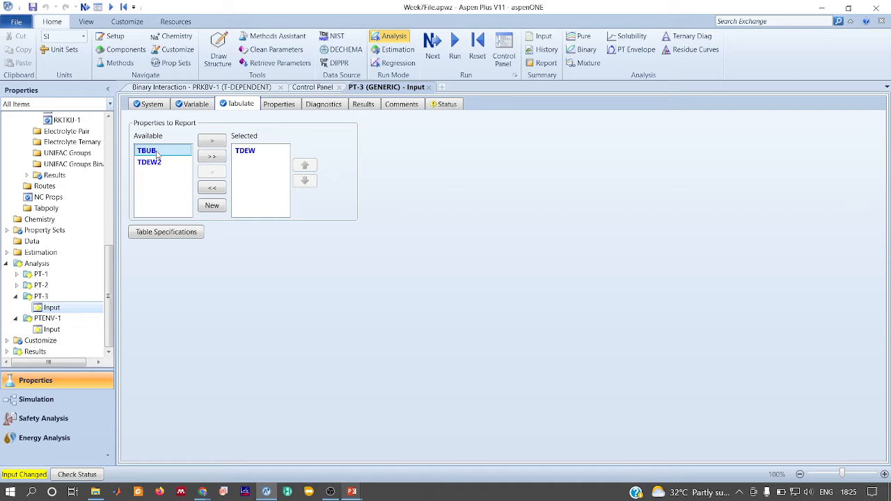
pyautogui.doubleClick(158, 152)
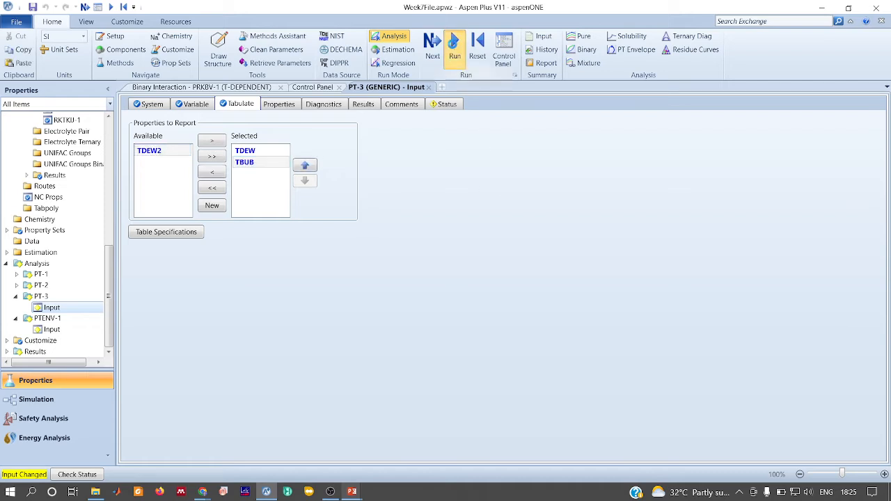
pyautogui.click(454, 53)
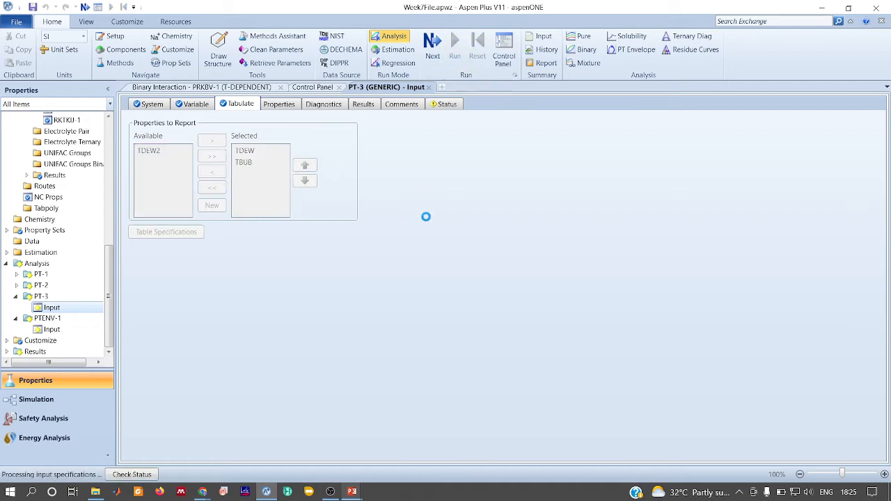
pyautogui.click(363, 105)
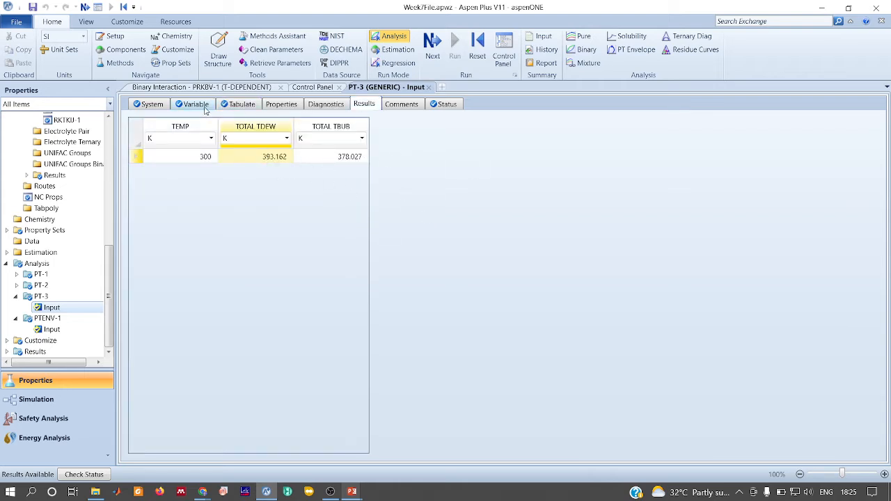
# Step: Review the PT-3 component mole flows, check the meeting chat and switch to the Question 1 slide
pyautogui.click(151, 104)
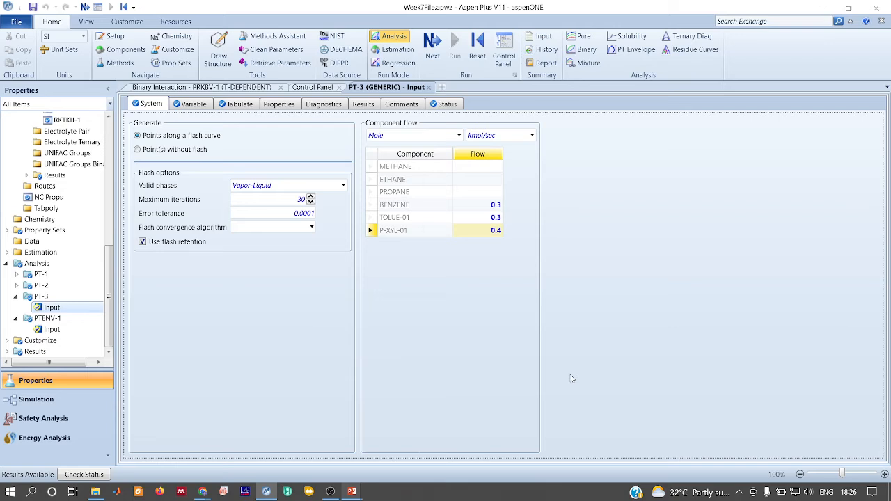
pyautogui.hotkey('alt', 'Tab')
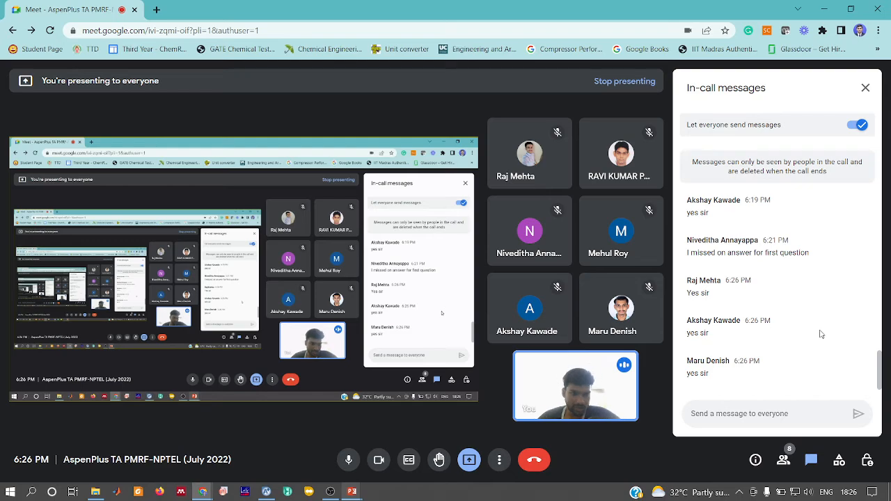
pyautogui.hotkey('alt', 'Tab')
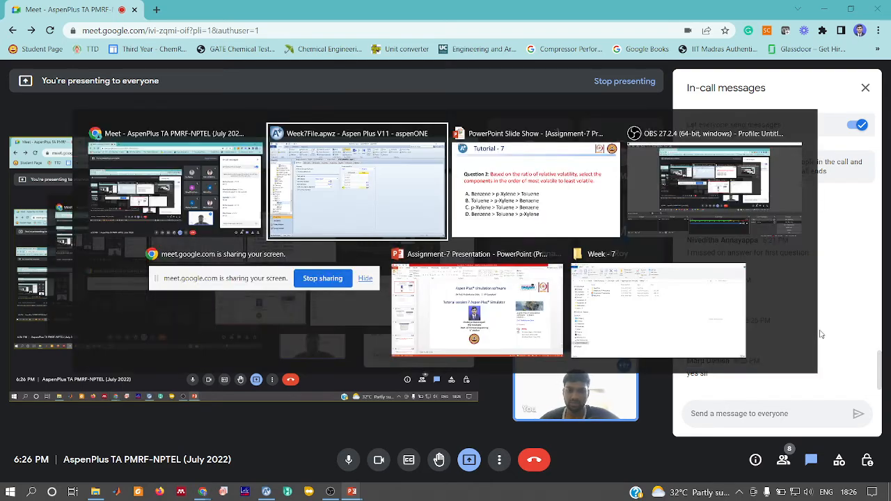
pyautogui.press('Left')
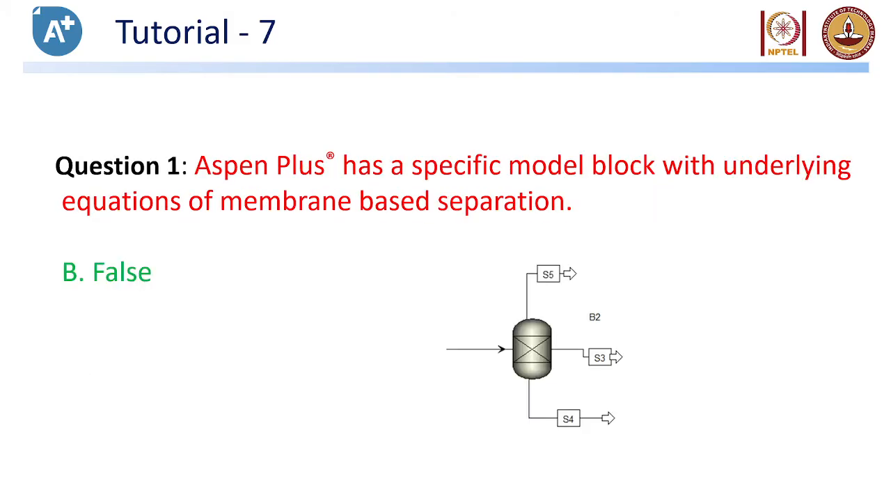
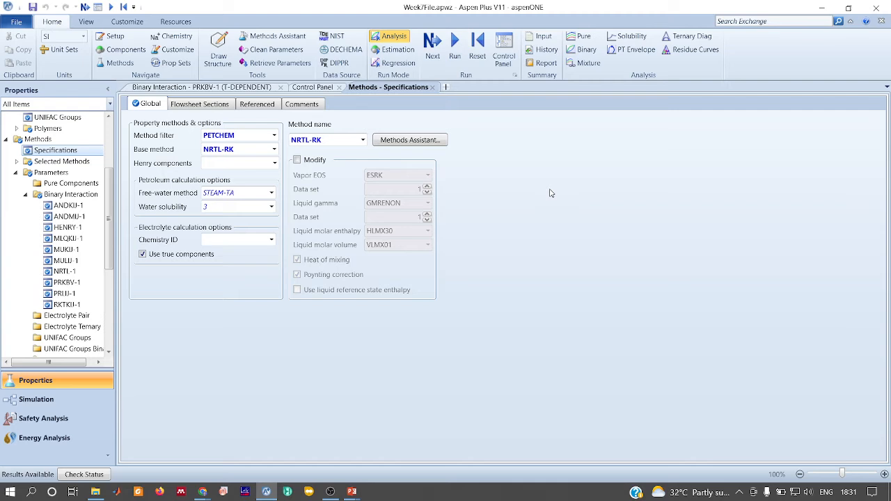
# Step: Try NRTL and RK-SOAVE as the global base method under the PETCHEM filter, returning to NRTL
pyautogui.click(274, 150)
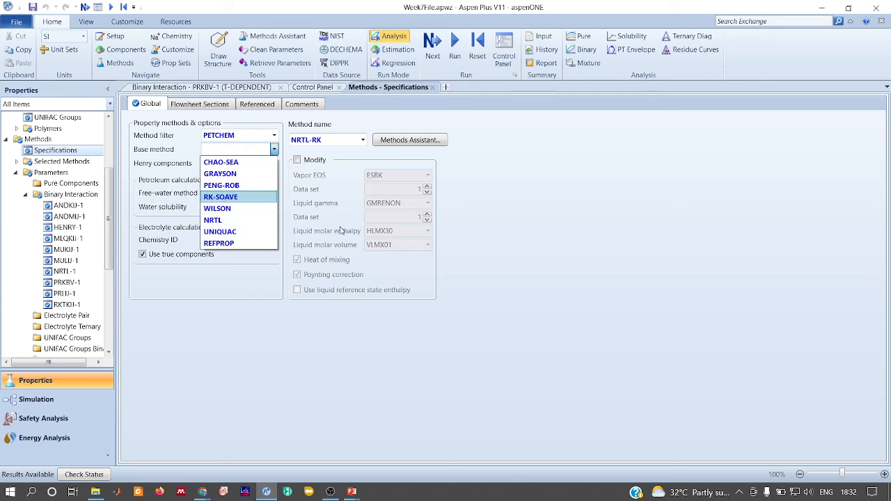
pyautogui.click(230, 220)
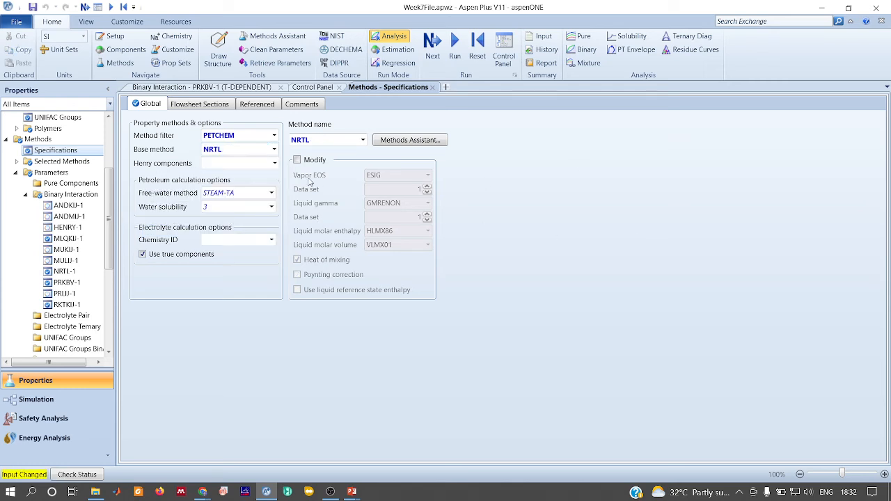
pyautogui.click(274, 149)
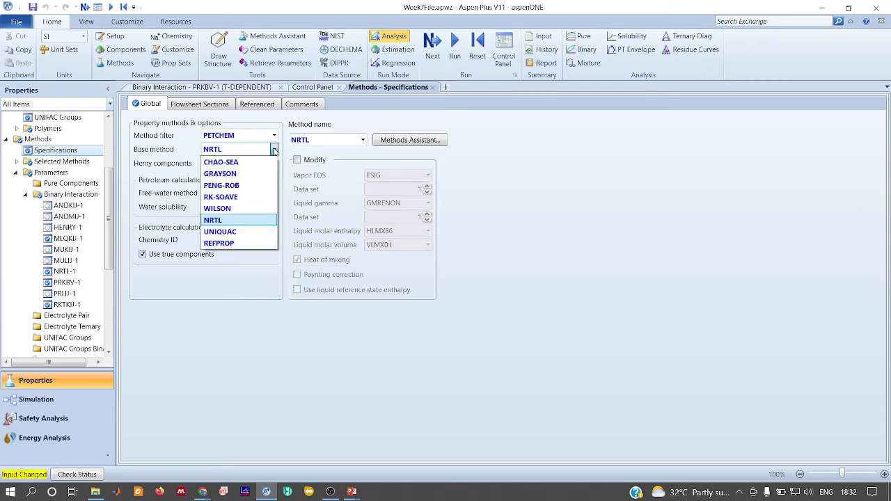
pyautogui.click(229, 197)
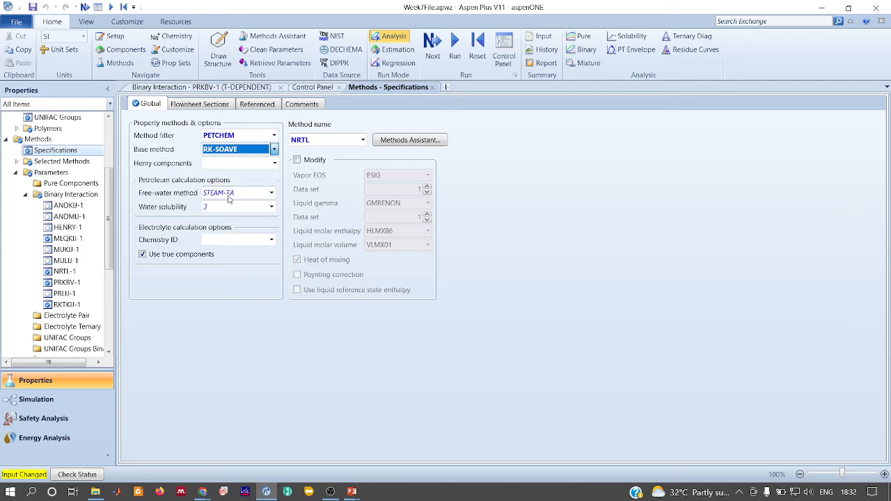
pyautogui.click(275, 149)
pyautogui.click(218, 220)
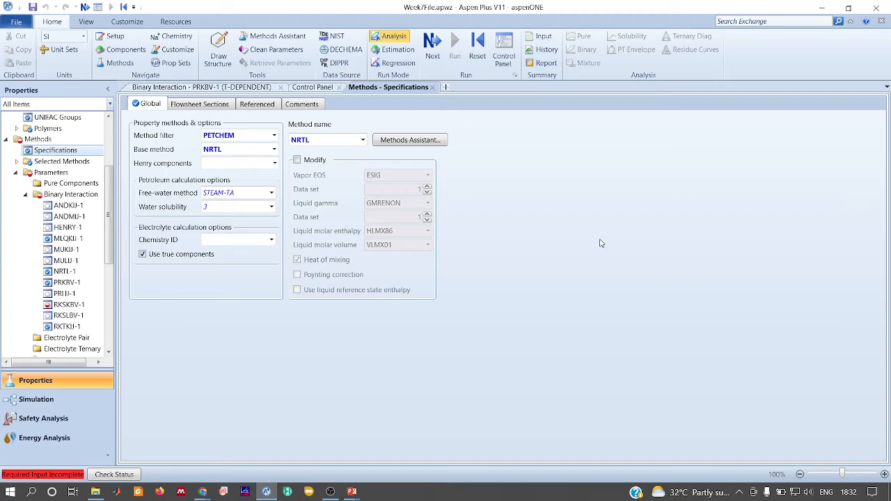
# Step: Compare the base methods available under the PETCHEM filter with the answer options on the Question 4 slide
pyautogui.hotkey('alt', 'Tab')
pyautogui.press('Right')
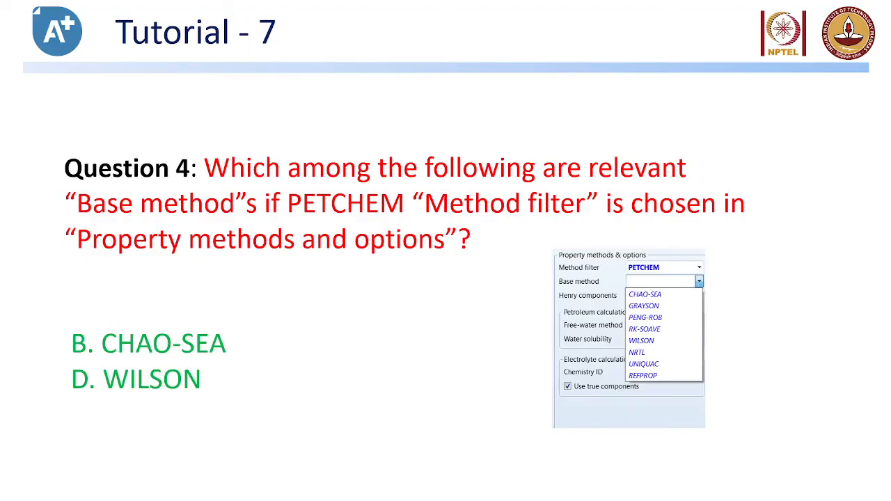
pyautogui.hotkey('alt', 'Tab')
pyautogui.click(274, 150)
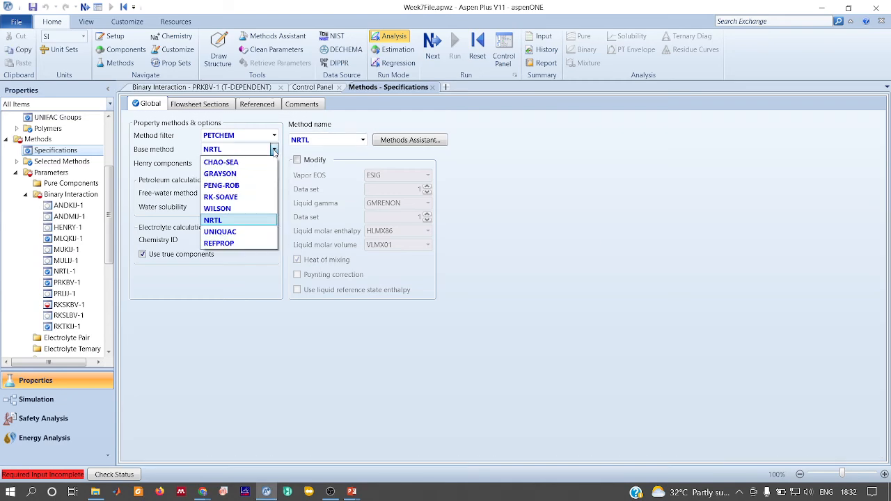
pyautogui.hotkey('alt', 'Tab')
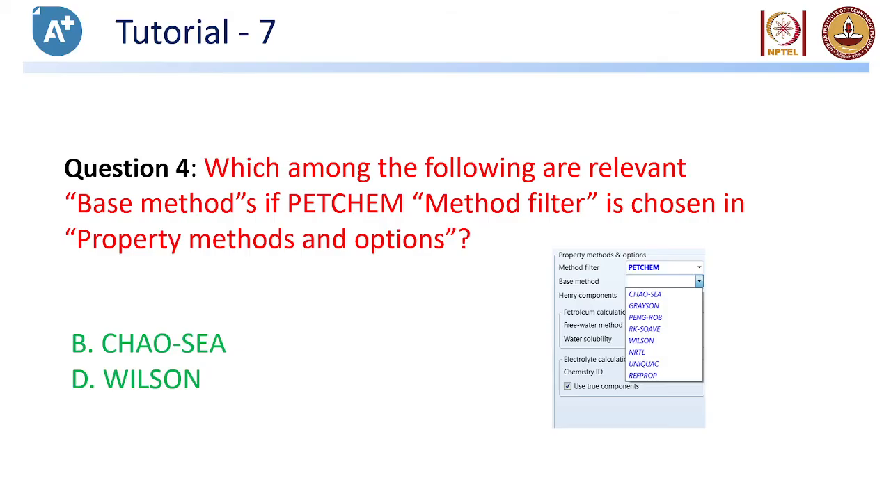
pyautogui.hotkey('alt', 'Tab')
pyautogui.click(275, 149)
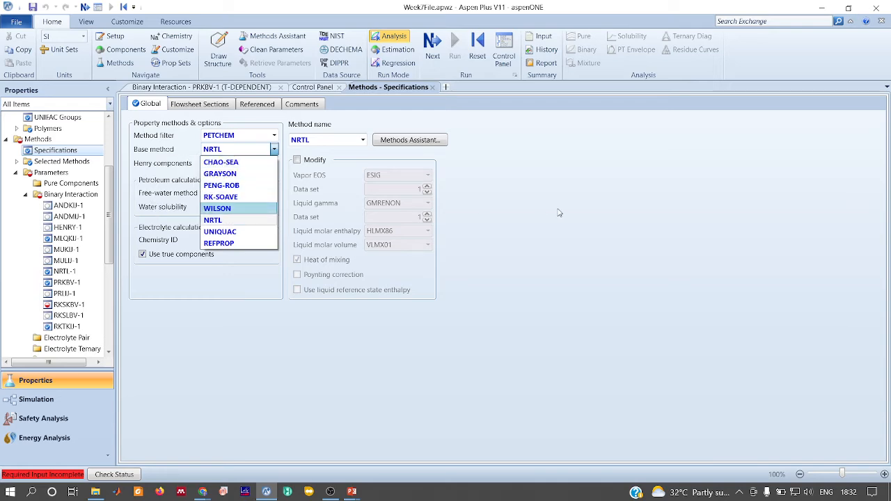
pyautogui.hotkey('alt', 'Tab')
pyautogui.press('Right')
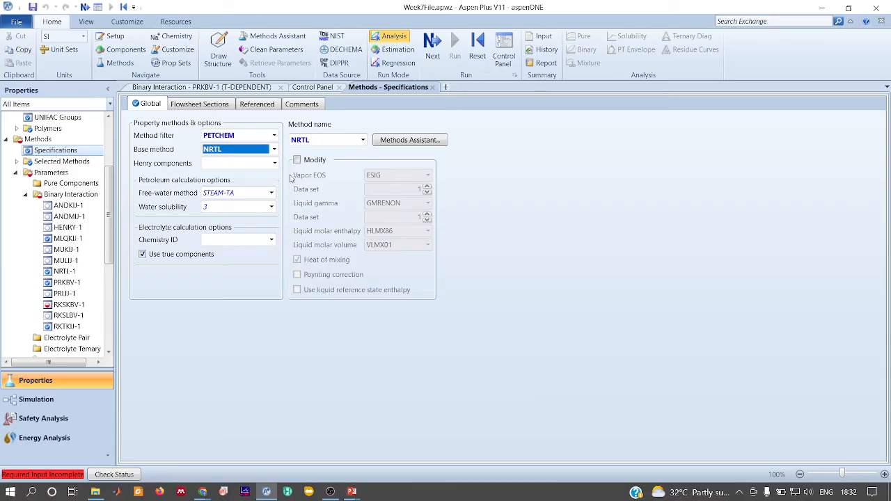
# Step: Set the global method filter to ALL and the base method to NRTL-RK, and rerun with the RKSKBV-1 binary parameters completed
pyautogui.click(274, 135)
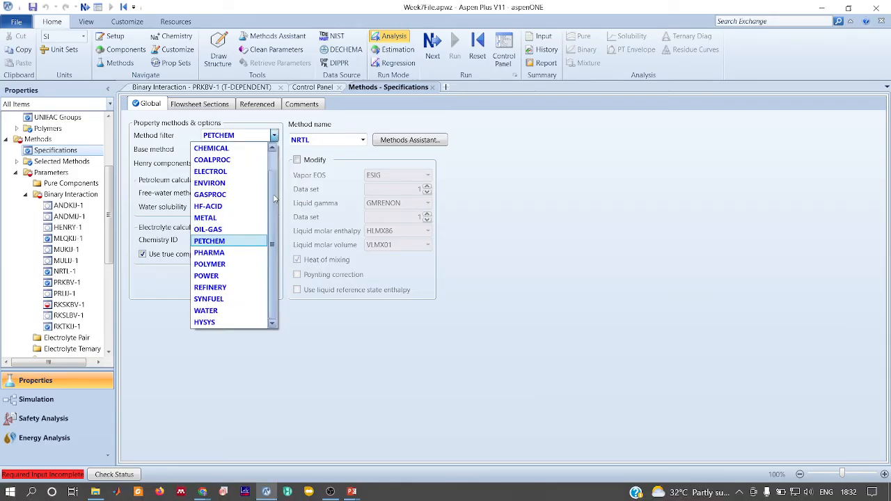
pyautogui.scroll(2, 273, 143)
pyautogui.click(205, 149)
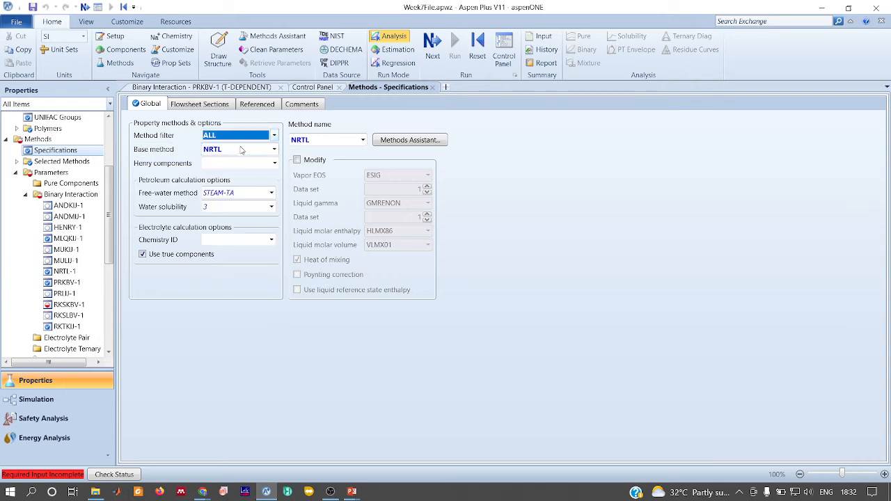
pyautogui.click(275, 150)
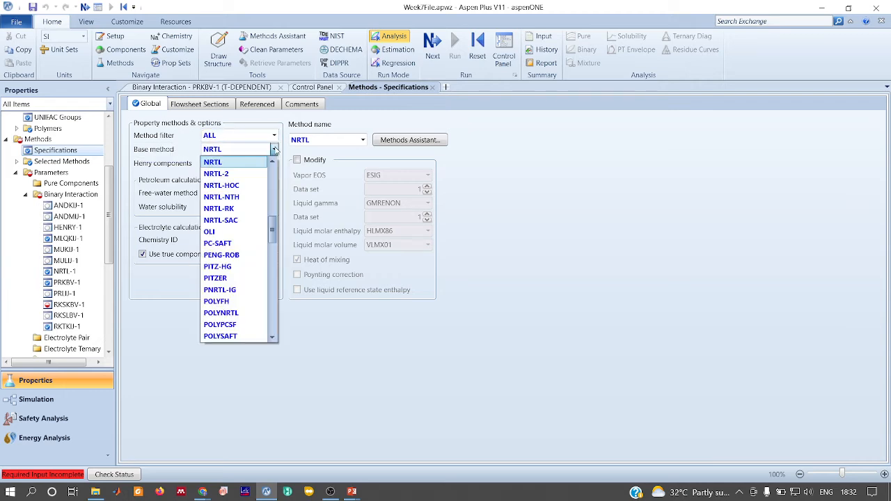
pyautogui.click(223, 208)
pyautogui.click(629, 170)
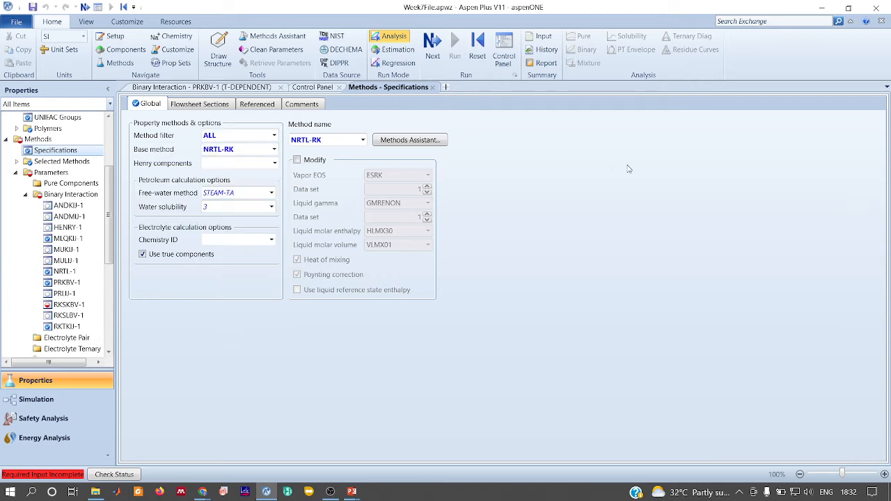
pyautogui.click(433, 46)
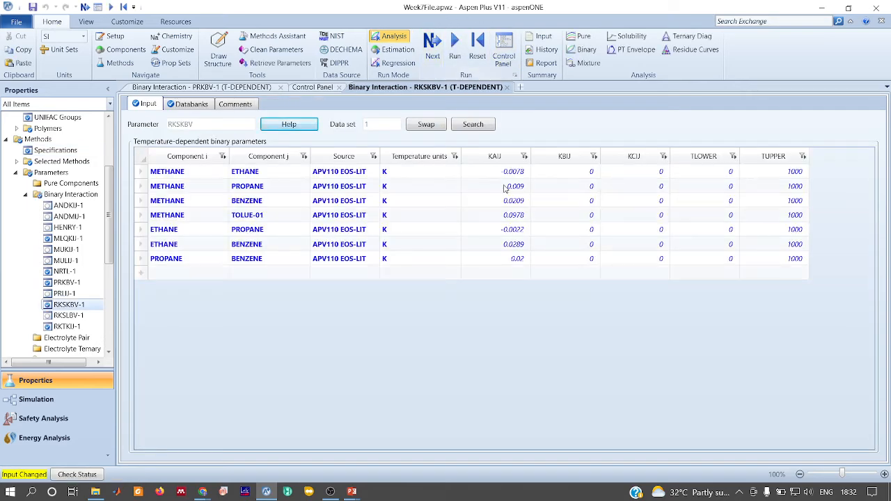
pyautogui.click(453, 50)
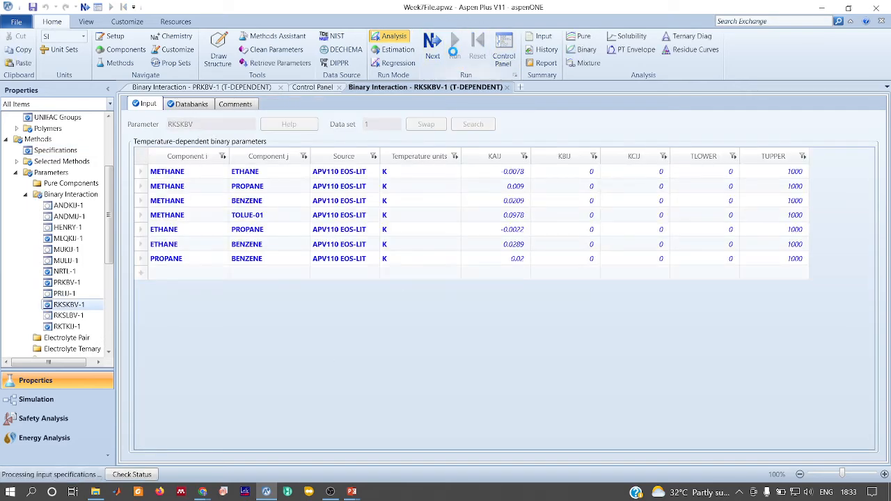
# Step: Show the Question 5 slide about block B2 and check the participants' answers in the meeting's in-call messages
pyautogui.hotkey('alt', 'Tab')
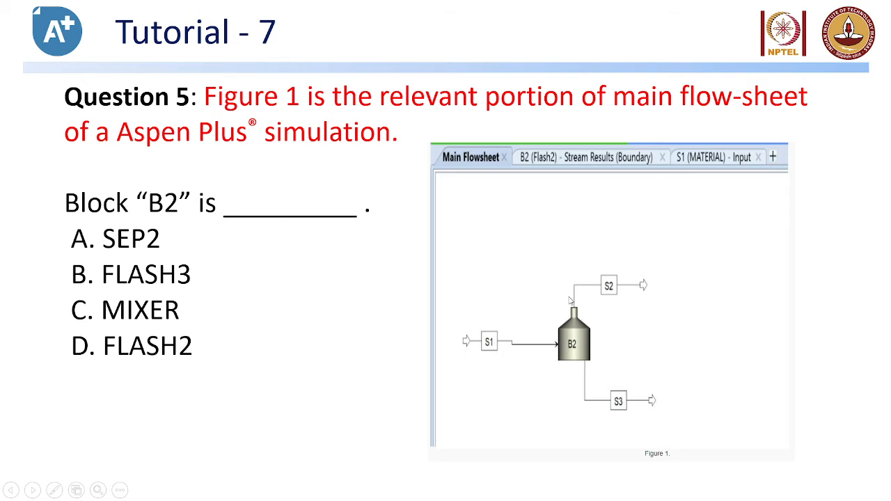
pyautogui.hotkey('alt', 'Tab')
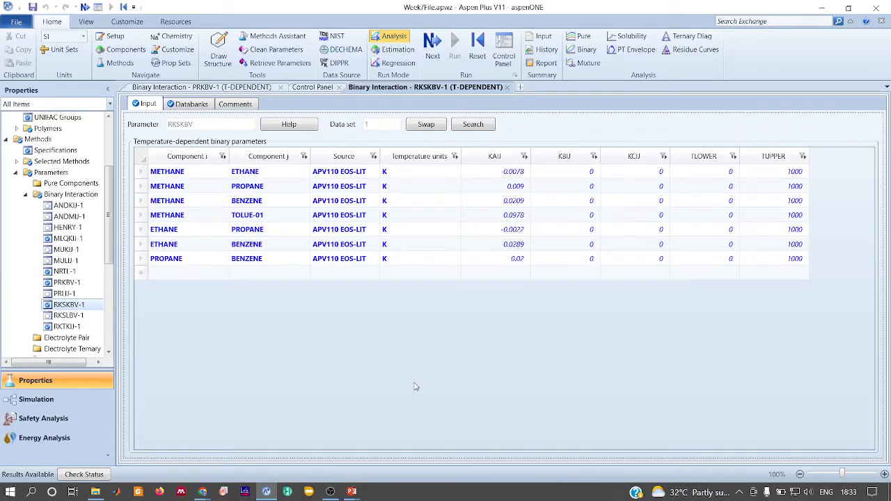
pyautogui.hotkey('alt', 'Tab')
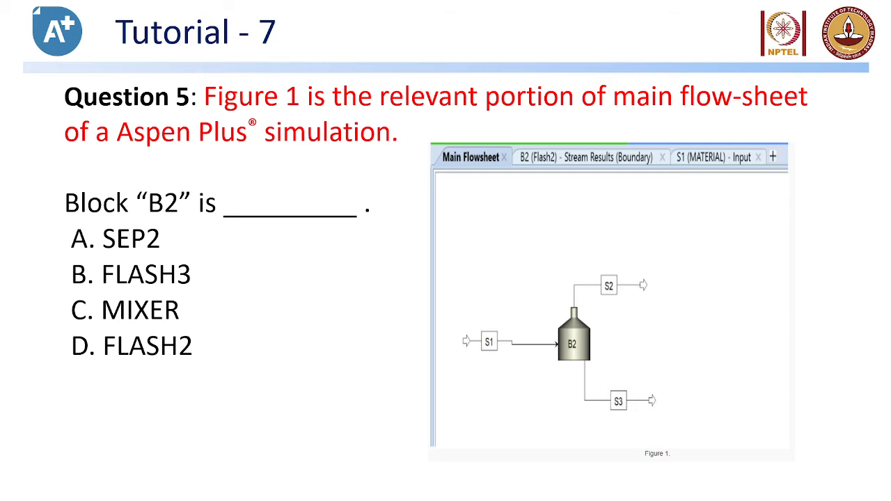
pyautogui.hotkey('alt', 'Tab')
pyautogui.press('Tab')
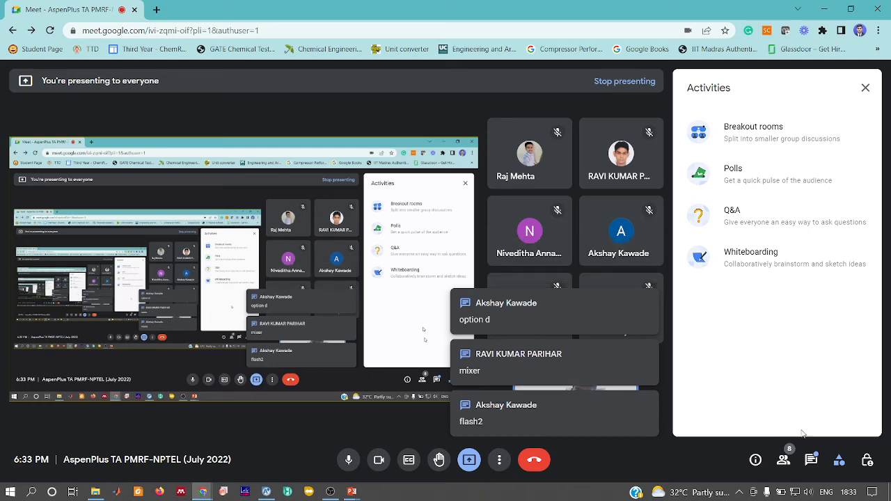
pyautogui.click(811, 462)
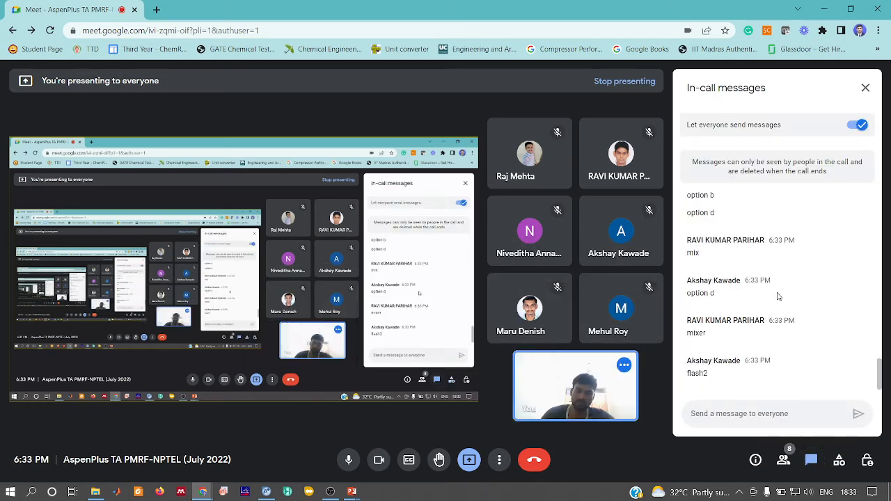
# Step: Back in Aspen Plus's main flowsheet, examine the Flash2 separator's icon variants and open block B3's flash specifications
pyautogui.hotkey('alt', 'Tab')
pyautogui.hotkey('alt', 'Tab')
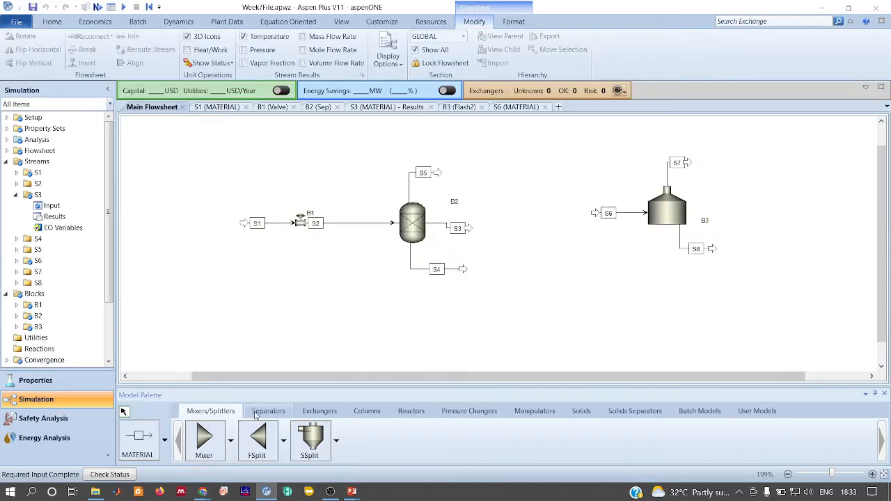
pyautogui.click(258, 413)
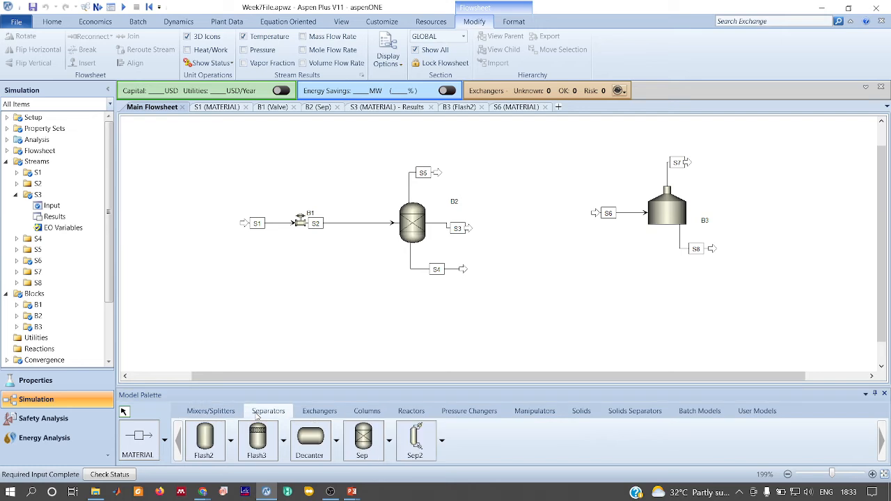
pyautogui.click(231, 441)
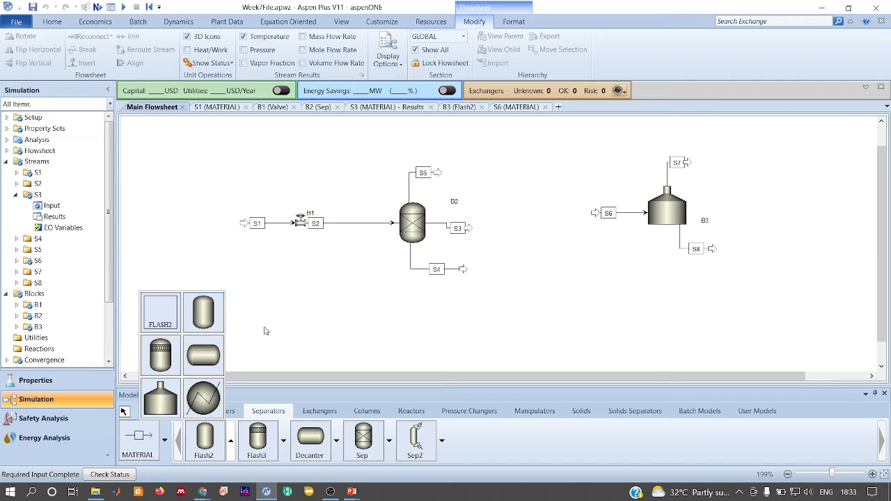
pyautogui.click(540, 254)
pyautogui.doubleClick(662, 217)
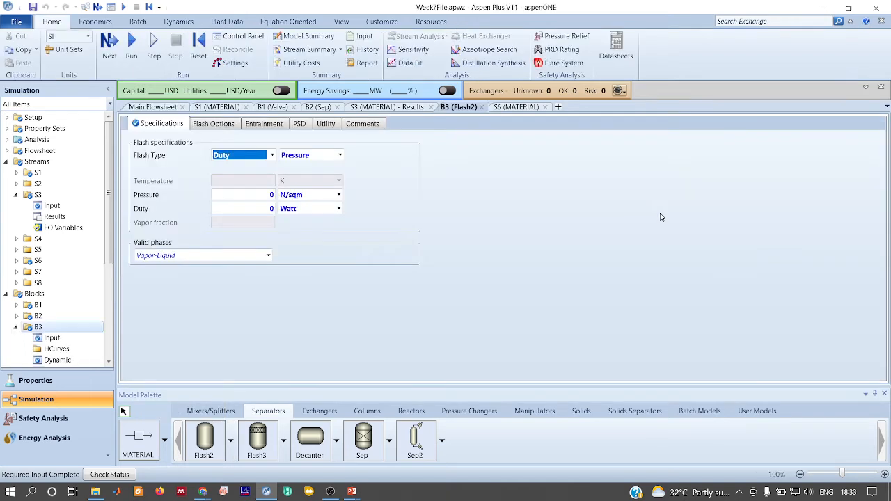
pyautogui.click(400, 223)
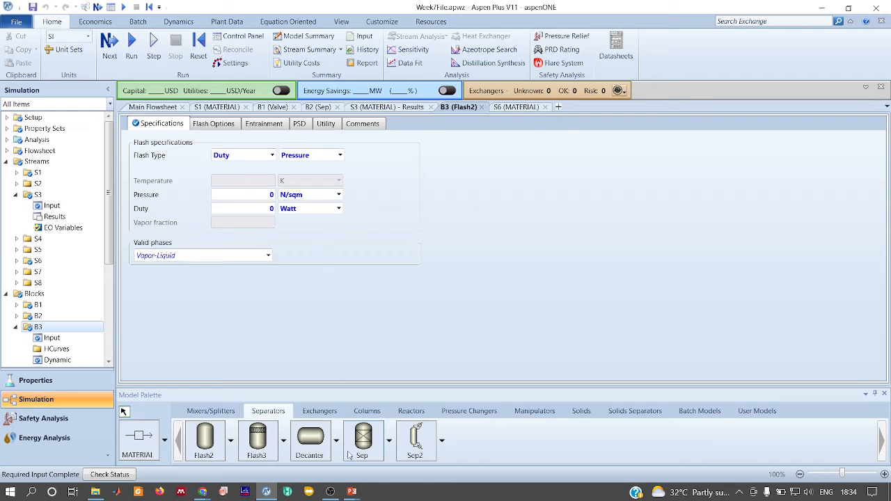
# Step: Switch to the presentation and advance past Question 5 to last week's question slide on simulating an air separation plant
pyautogui.moveTo(353, 492)
pyautogui.click(399, 450)
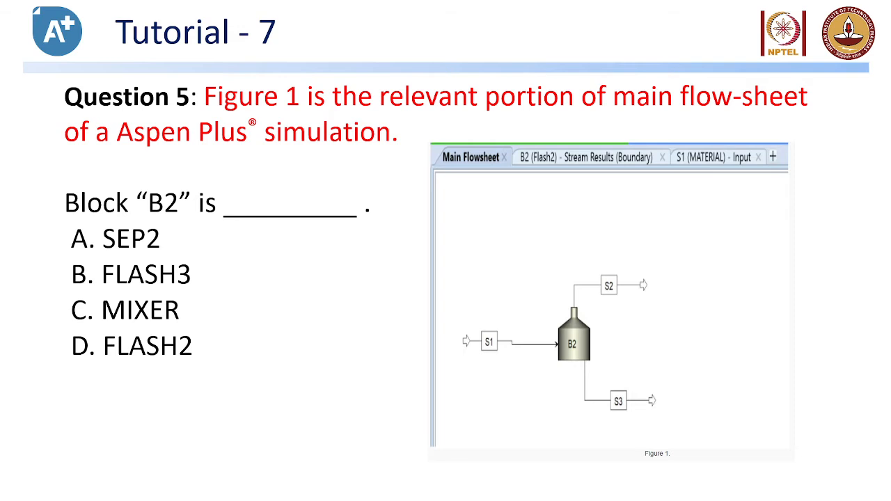
pyautogui.press('Right')
pyautogui.press('Right')
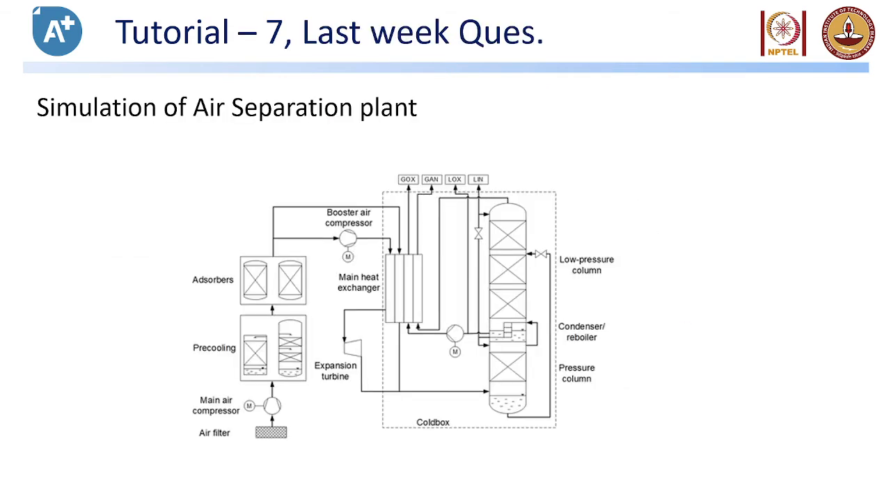
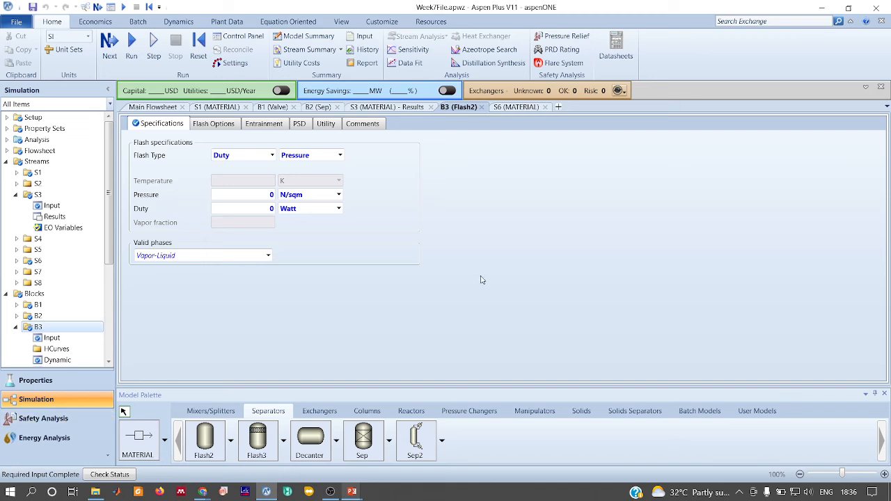
# Step: Back in Aspen Plus, close every open form except the main flowsheet and find an empty flowsheet area for new blocks
pyautogui.click(152, 106)
pyautogui.rightClick(152, 106)
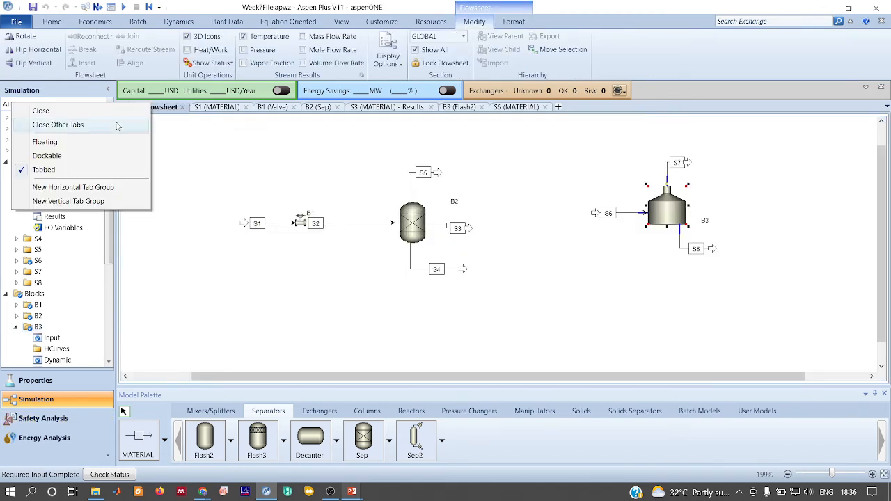
pyautogui.click(116, 124)
pyautogui.click(215, 200)
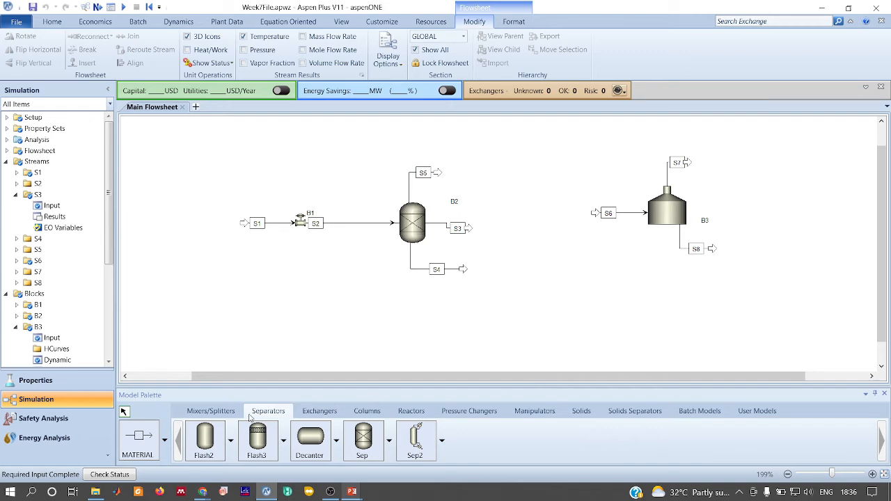
pyautogui.click(471, 410)
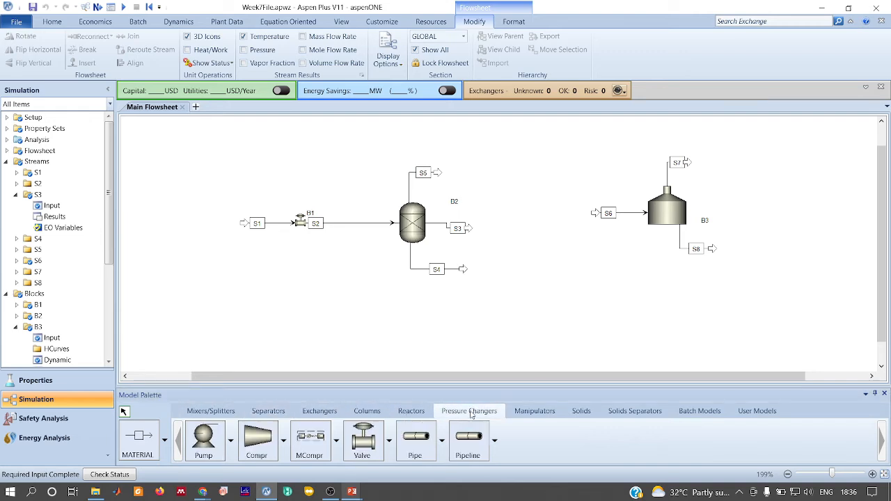
pyautogui.click(872, 376)
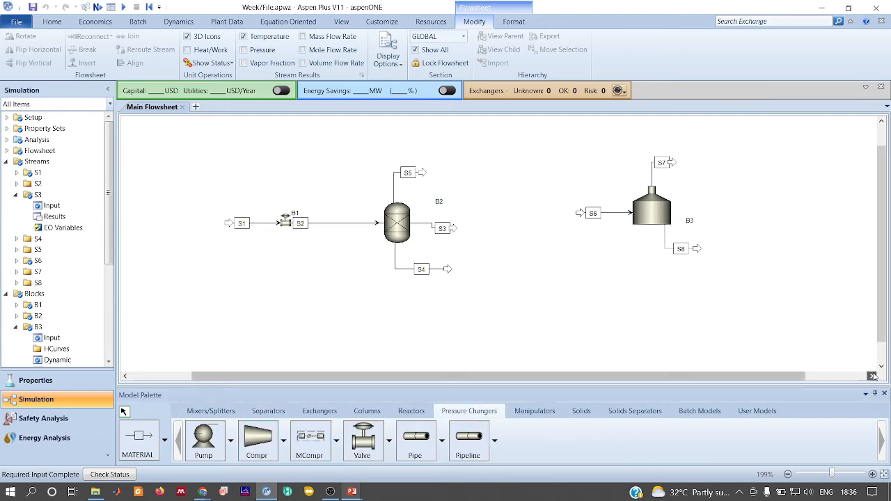
pyautogui.moveTo(872, 375); pyautogui.dragTo(872, 376)
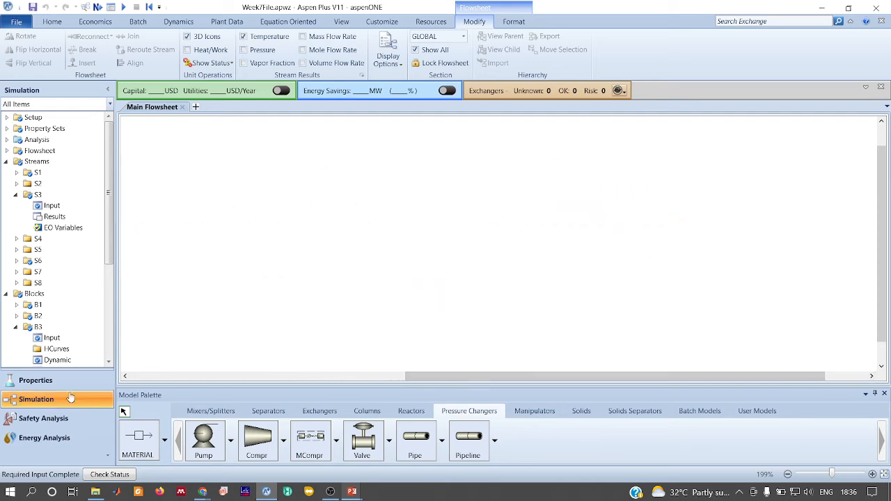
# Step: In the properties environment, set the global base method to PENG-ROB and run before returning to the simulation flowsheet
pyautogui.click(36, 380)
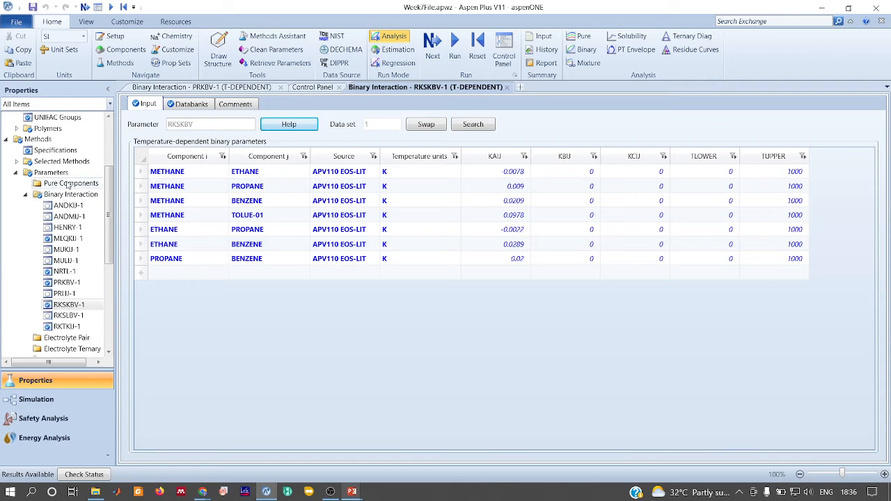
pyautogui.scroll(3, 102, 190)
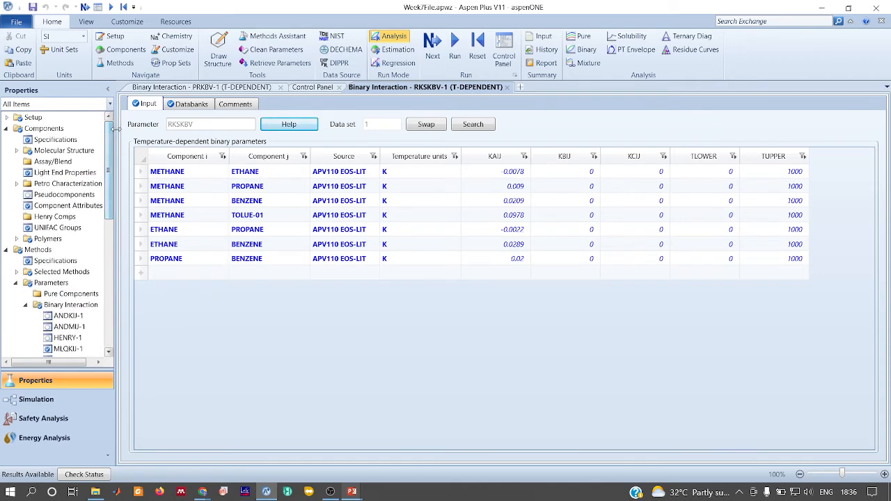
pyautogui.click(39, 140)
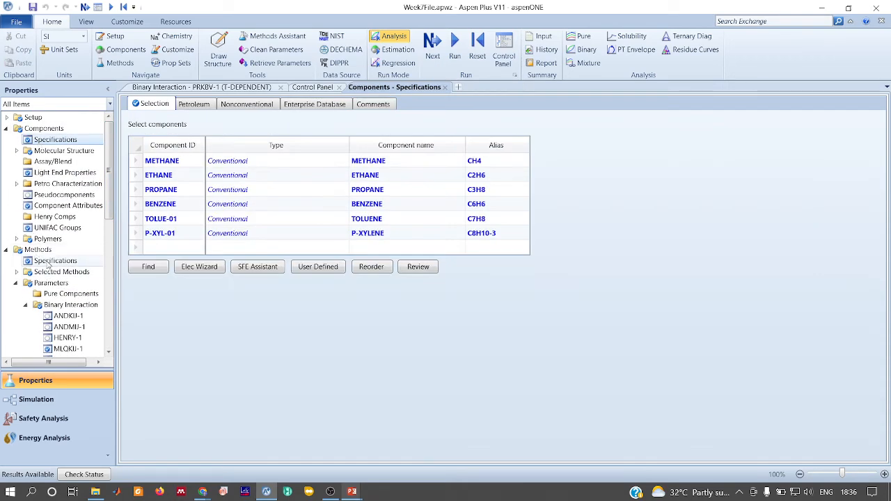
pyautogui.click(274, 150)
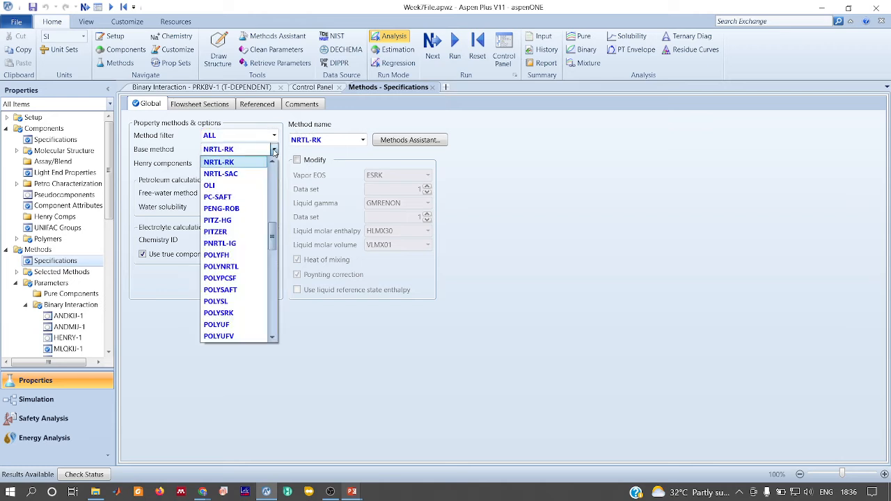
pyautogui.press('Down')
pyautogui.press('Down')
pyautogui.press('Down')
pyautogui.press('Down')
pyautogui.press('Return')
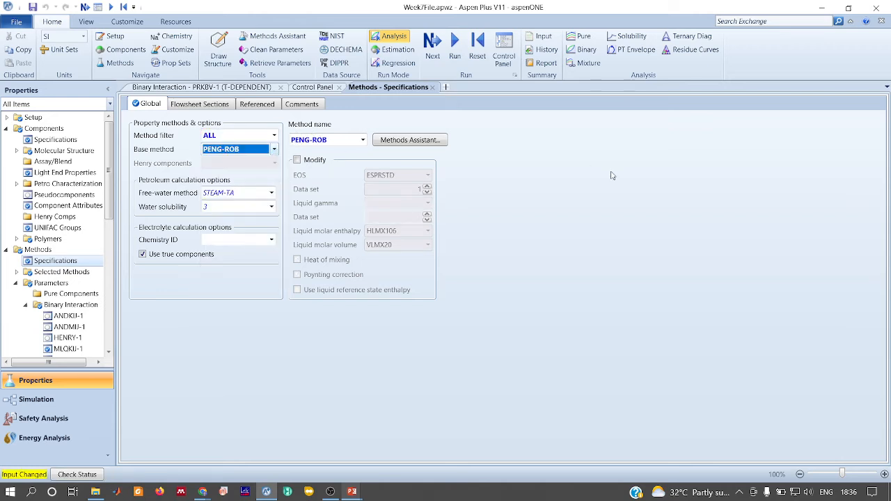
pyautogui.click(453, 42)
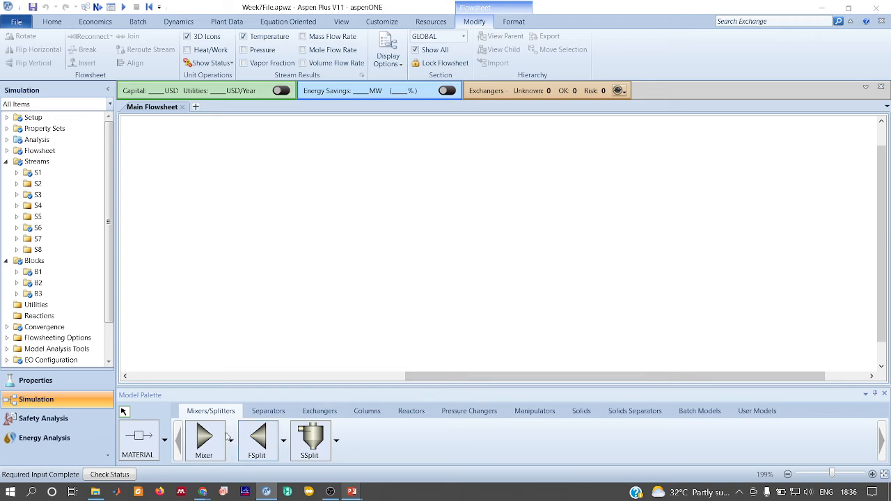
# Step: Place a Compr compressor block and a Flash2 separator to its right in the empty area of the main flowsheet
pyautogui.click(476, 410)
pyautogui.click(257, 440)
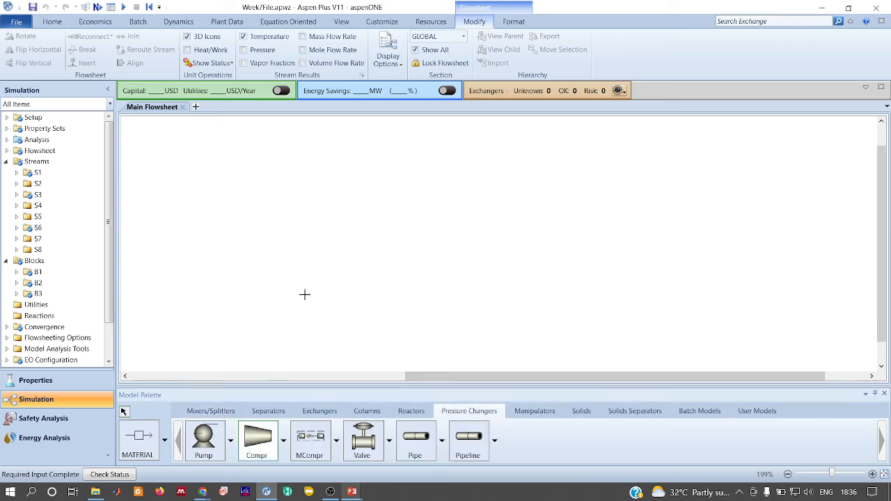
pyautogui.click(321, 223)
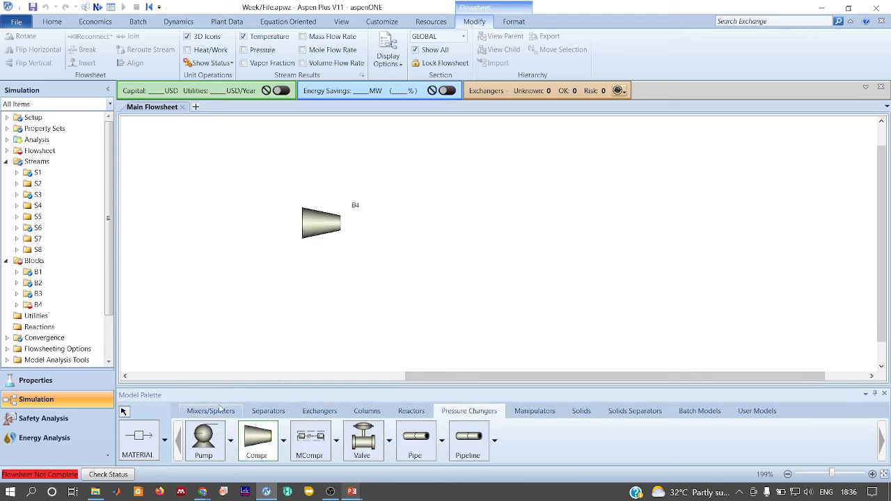
pyautogui.click(271, 413)
pyautogui.click(203, 440)
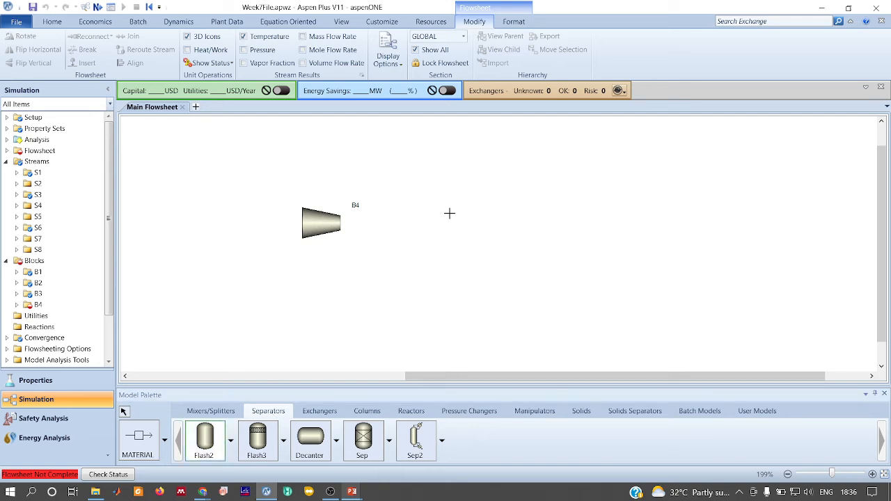
pyautogui.click(431, 221)
# Step: Connect material streams for the compressor feed, the compressor outlet into the Flash2 inlet, and the separator's vapor and liquid outlets
pyautogui.click(136, 442)
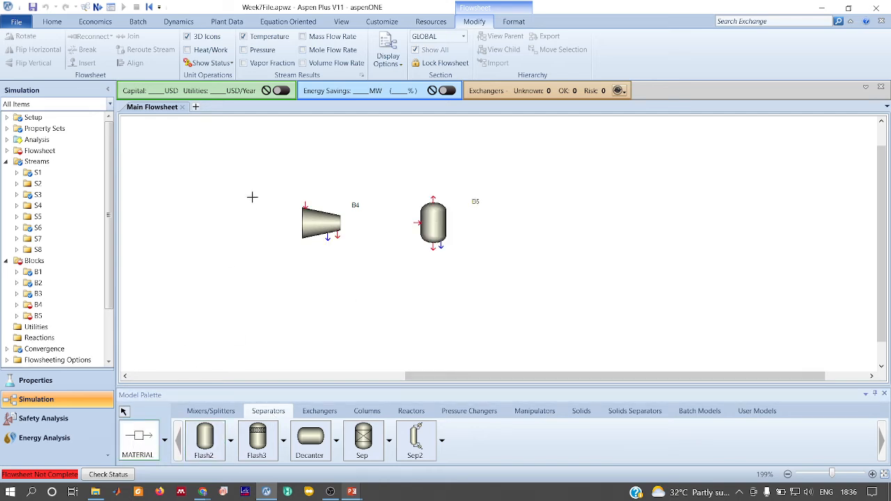
pyautogui.click(305, 207)
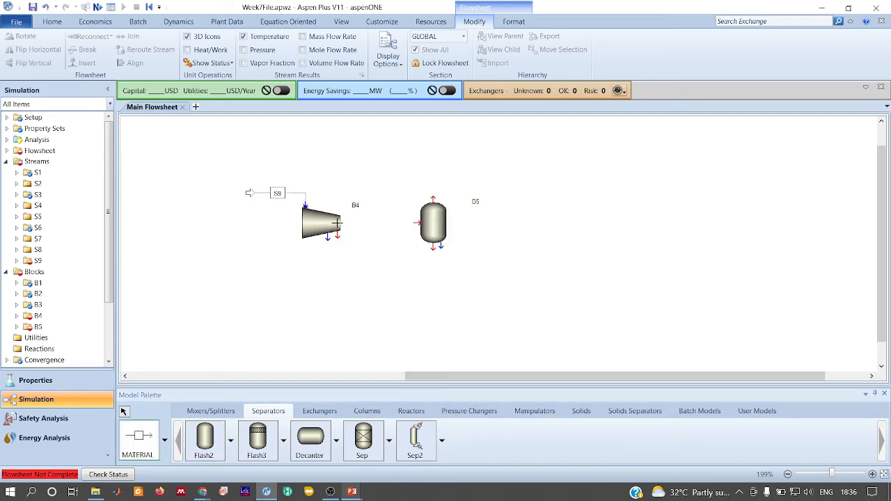
pyautogui.click(338, 224)
pyautogui.click(416, 221)
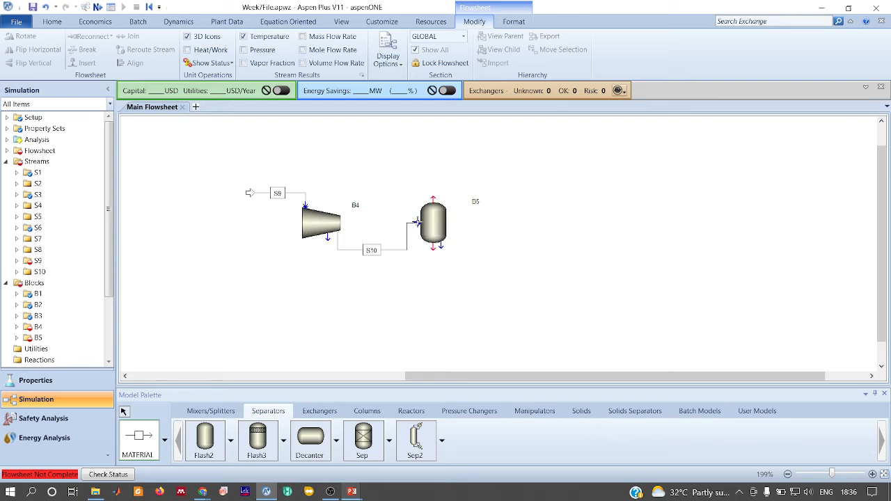
pyautogui.click(433, 193)
pyautogui.click(388, 185)
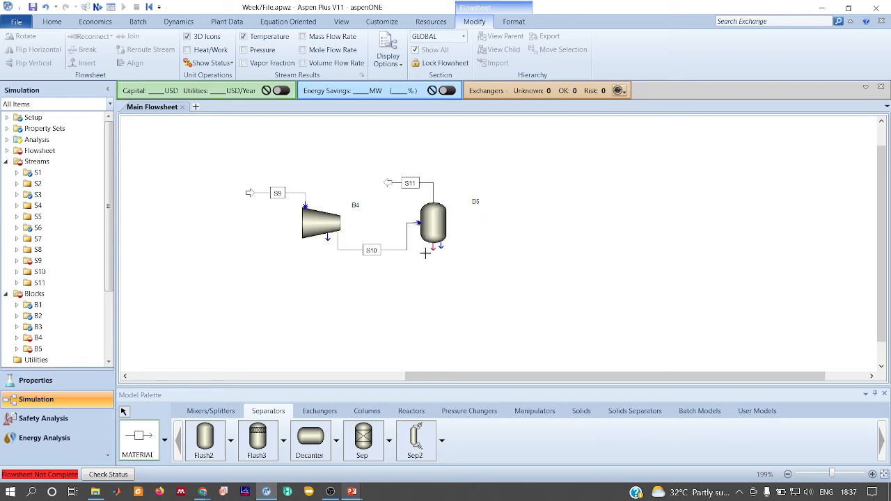
pyautogui.click(434, 245)
pyautogui.click(453, 281)
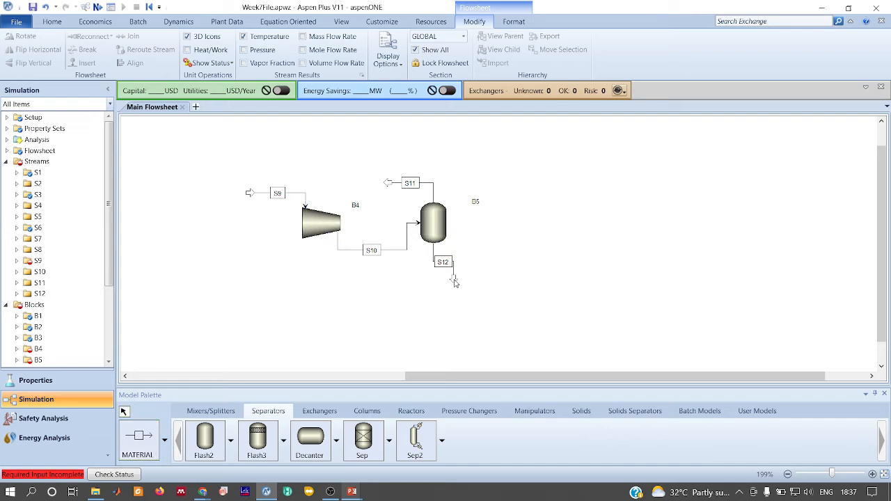
# Step: Specify feed stream S9 with a temperature of 120 K, a pressure of 40 bar and a total mole flow of 1 kmol/sec
pyautogui.doubleClick(259, 197)
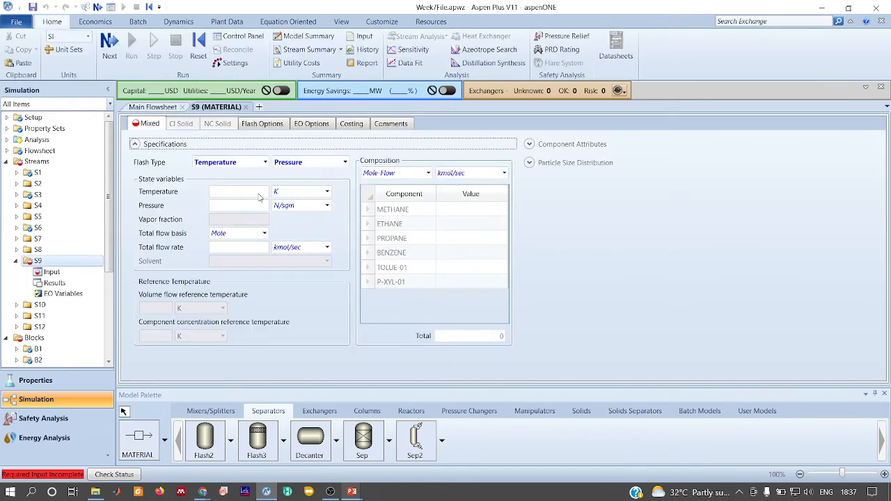
pyautogui.click(249, 192)
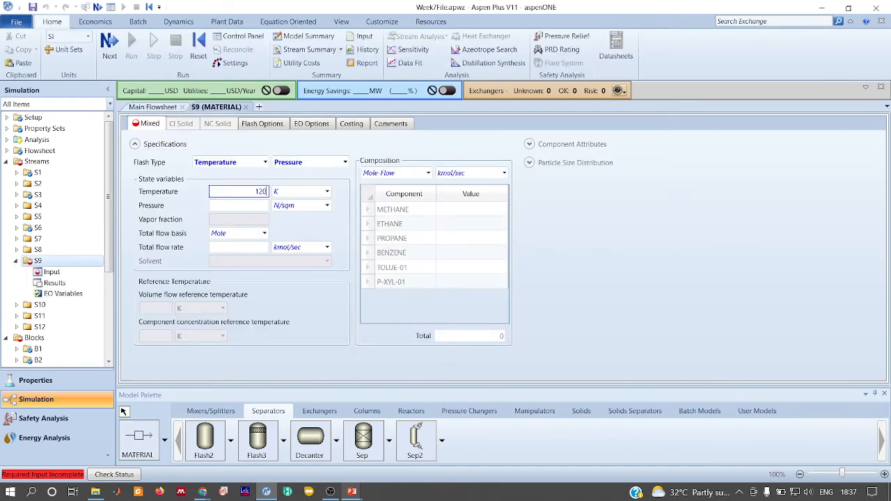
pyautogui.write('120')
pyautogui.press('Return')
pyautogui.click(255, 206)
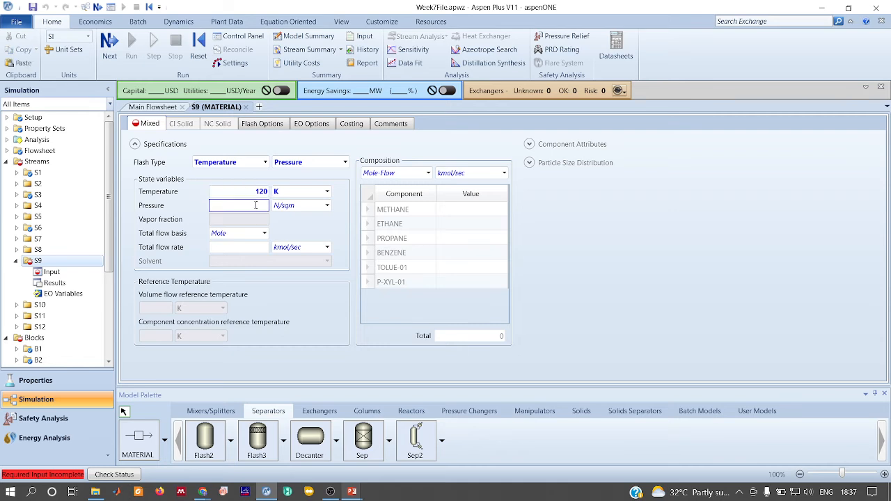
pyautogui.write('40')
pyautogui.press('Return')
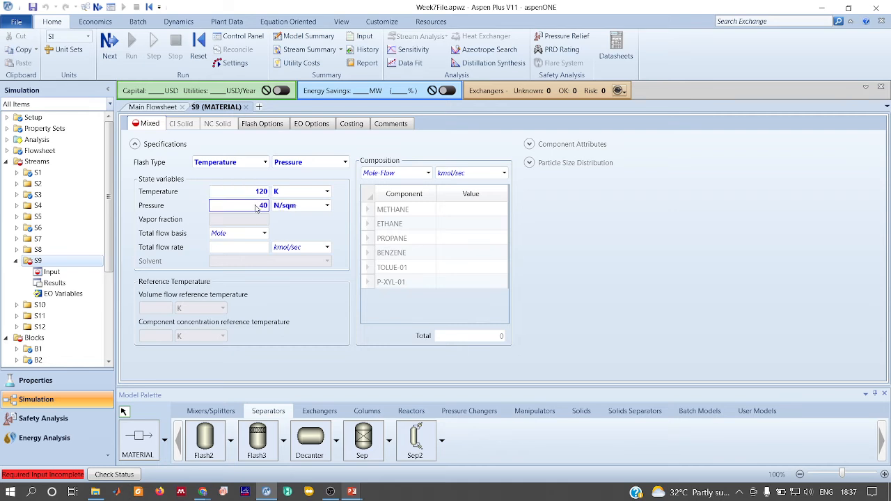
pyautogui.click(326, 205)
pyautogui.moveTo(326, 369); pyautogui.dragTo(334, 211)
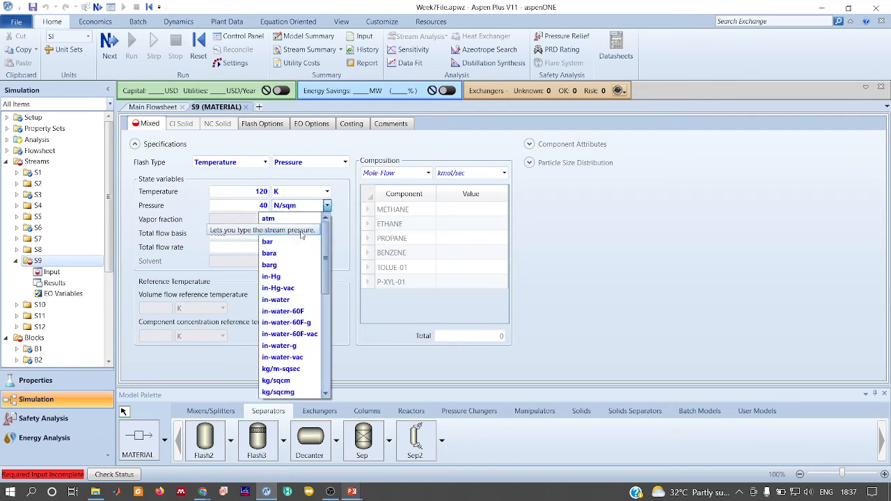
pyautogui.click(267, 241)
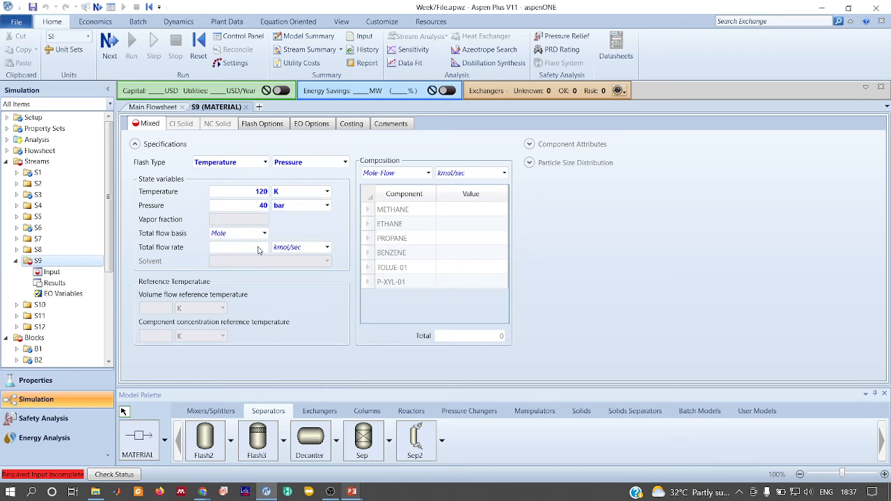
pyautogui.click(258, 250)
pyautogui.write('1')
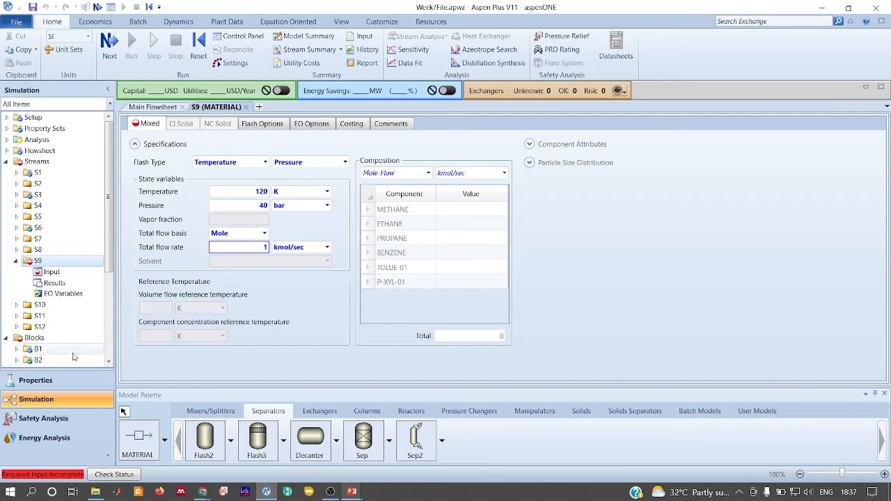
# Step: Add NITROGEN to the component list and complete the PRKBV-1 and RKSKBV-1 binary interaction parameters
pyautogui.click(24, 387)
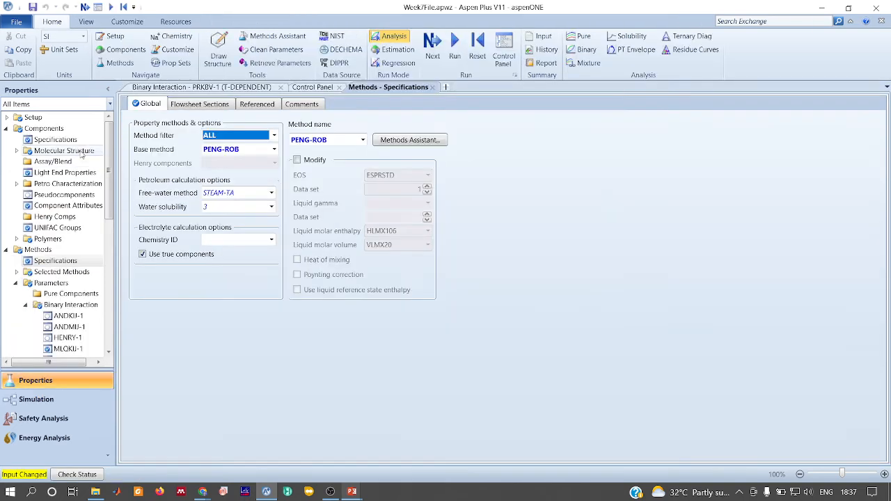
pyautogui.click(56, 139)
pyautogui.click(162, 247)
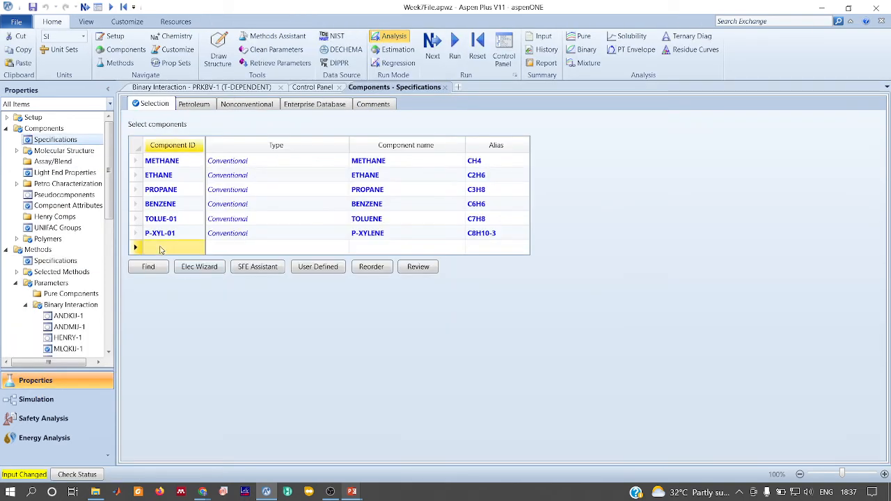
pyautogui.write('NITR')
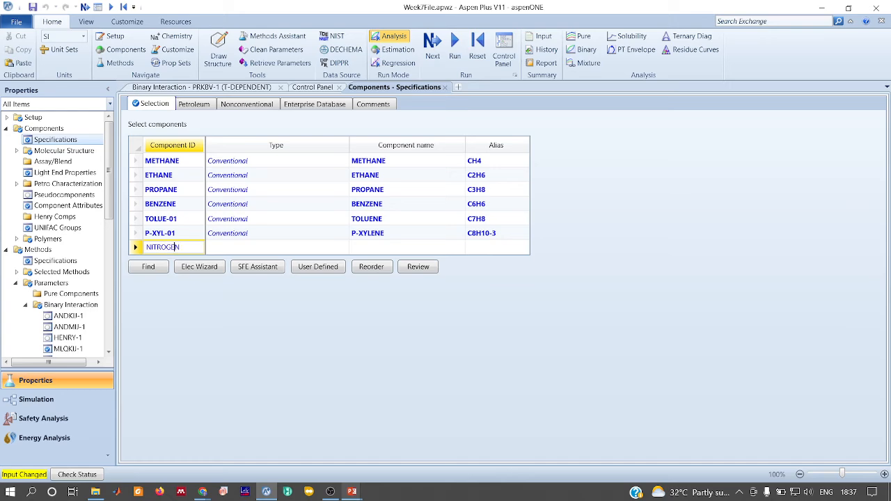
pyautogui.write('OGEN')
pyautogui.press('Return')
pyautogui.press('Return')
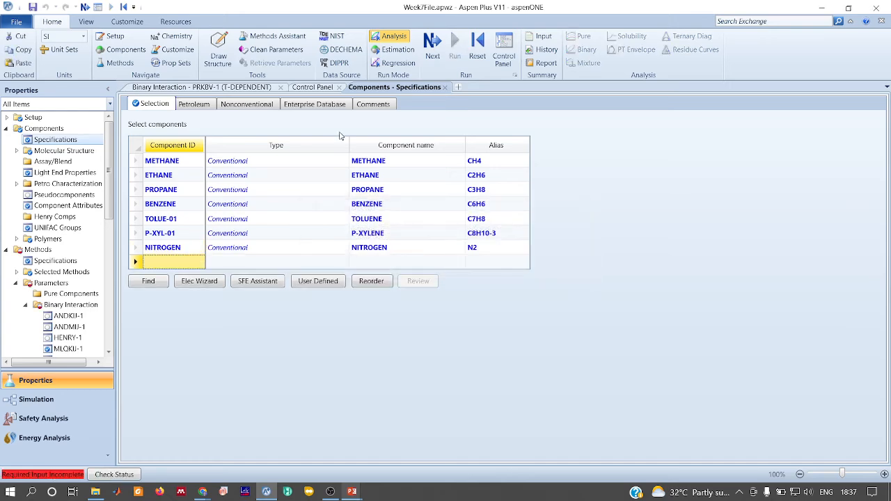
pyautogui.click(432, 43)
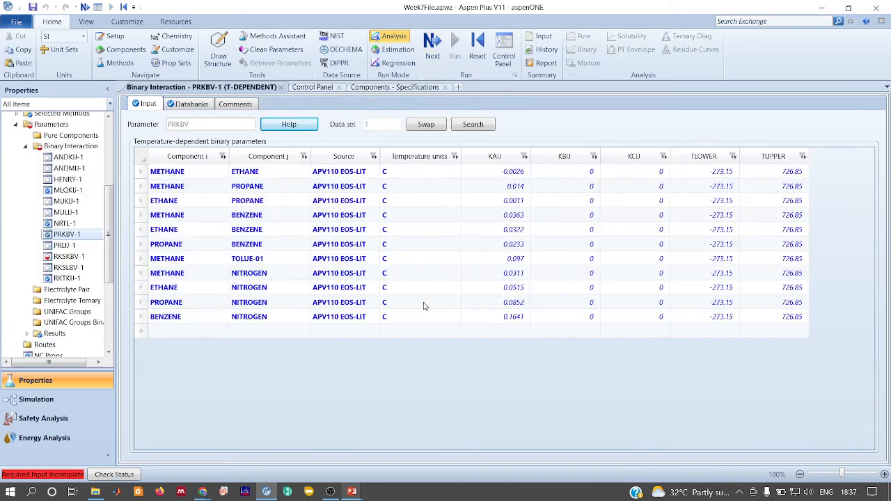
pyautogui.click(432, 43)
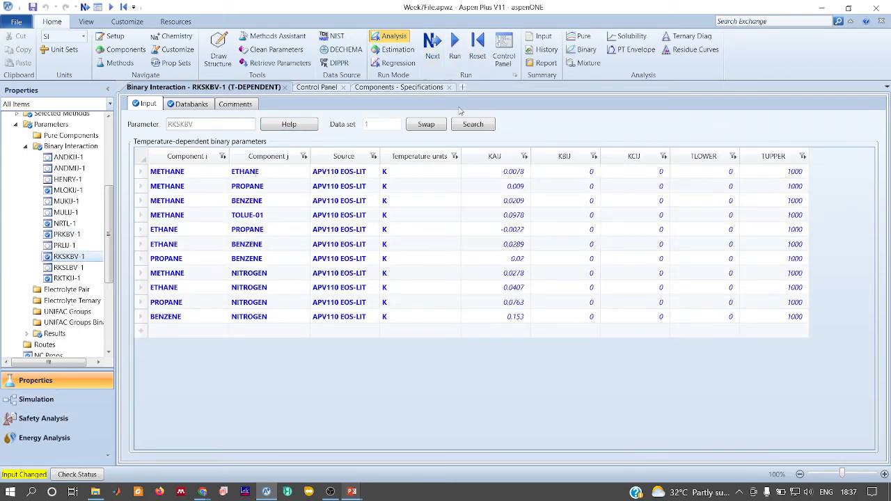
# Step: Run the property calculations and set the NITROGEN mole flow of feed stream S9 to 1 kmol/sec in the simulation
pyautogui.click(455, 45)
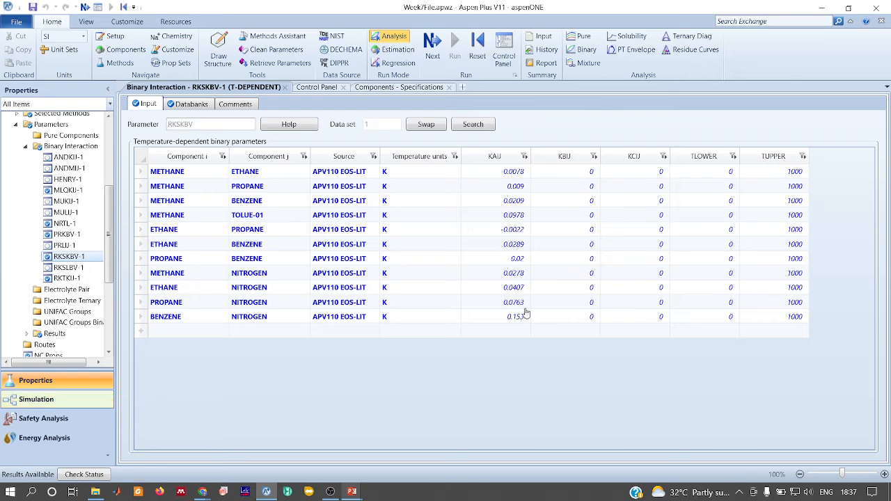
pyautogui.press('F4')
pyautogui.click(444, 299)
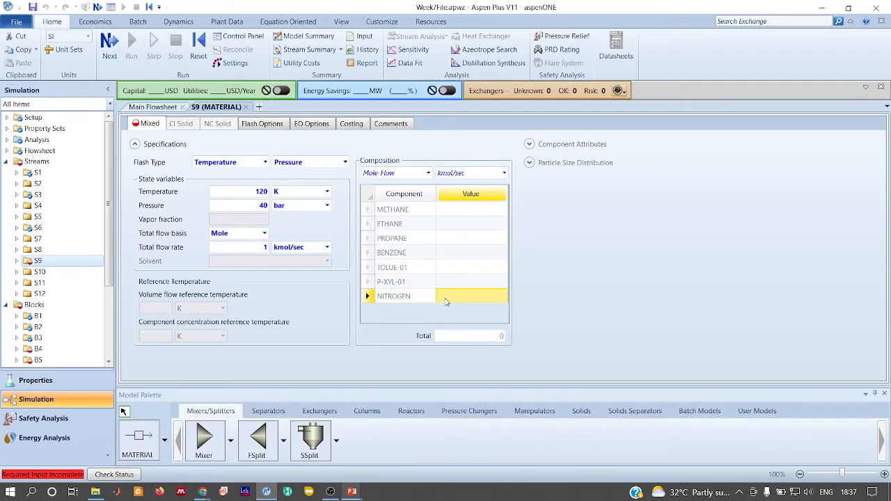
pyautogui.write('1')
pyautogui.press('Return')
pyautogui.hotkey('alt', 'Tab')
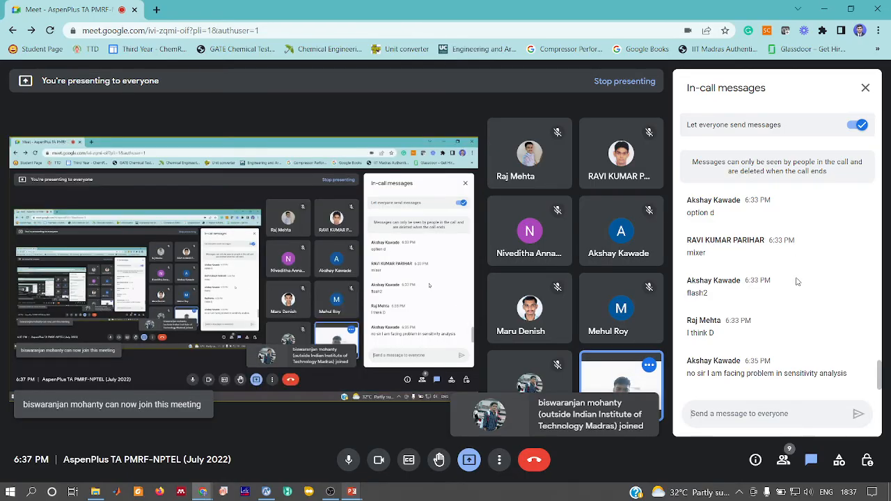
pyautogui.hotkey('alt', 'Tab')
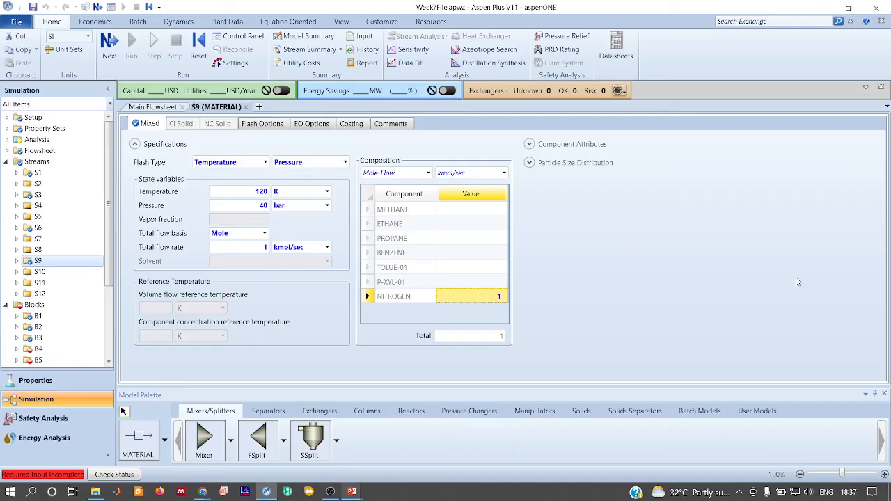
# Step: Switch block B4's model to Turbine and set its convergence valid phases to Vapor-Liquid
pyautogui.click(150, 107)
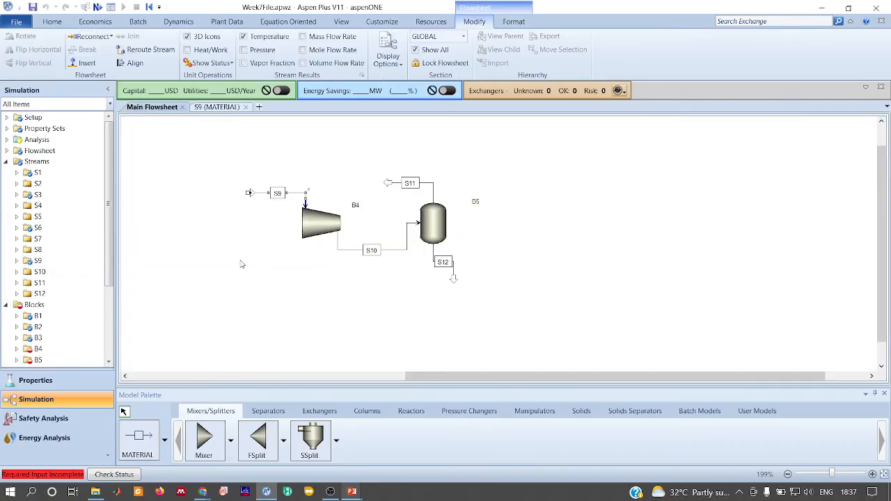
pyautogui.click(235, 270)
pyautogui.click(314, 221)
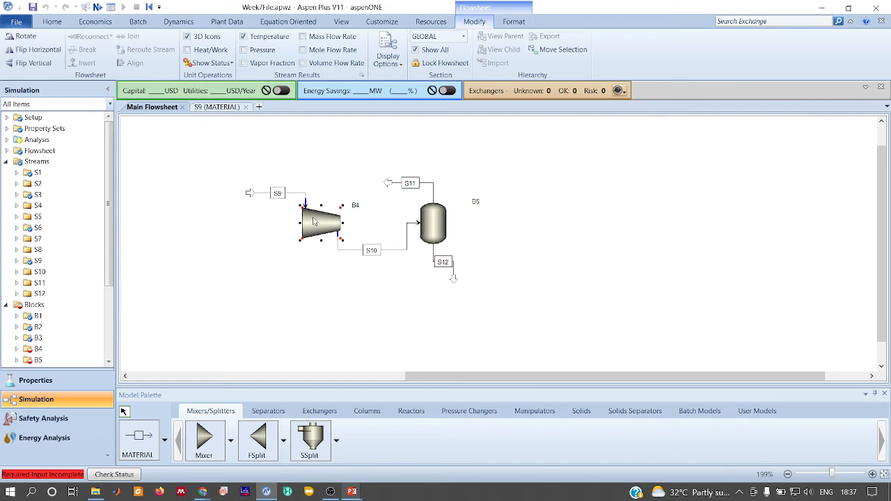
pyautogui.doubleClick(314, 221)
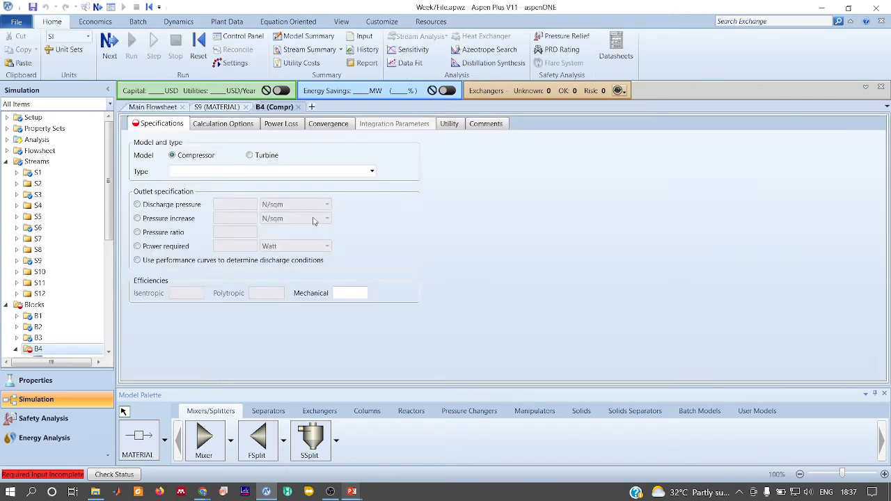
pyautogui.click(250, 155)
pyautogui.click(334, 126)
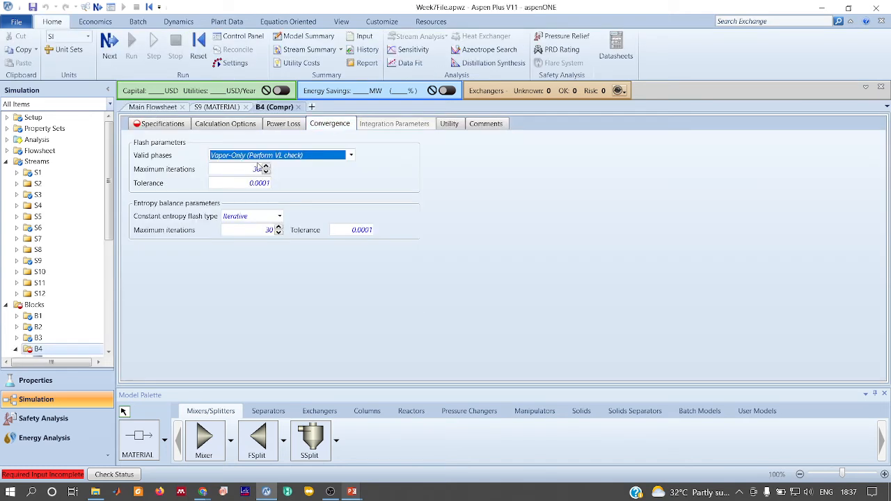
pyautogui.click(348, 157)
pyautogui.click(231, 179)
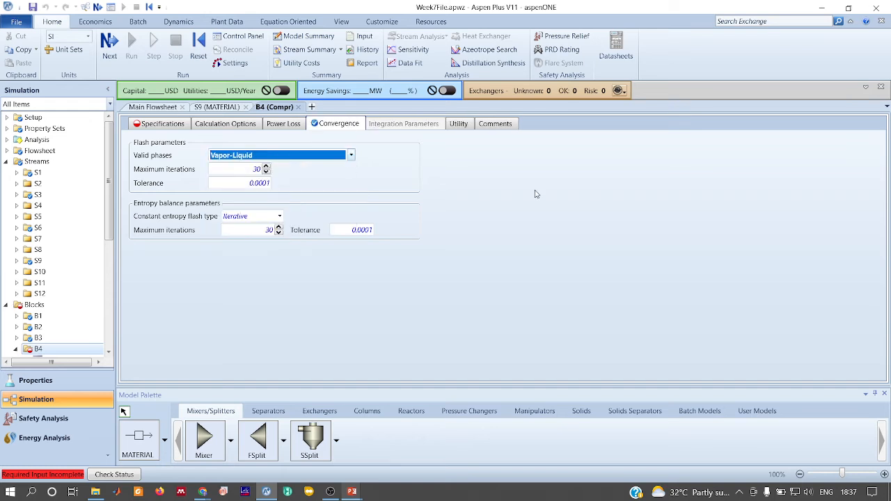
# Step: Specify turbine B4 as Isentropic type with a discharge pressure of 1 bar
pyautogui.click(158, 124)
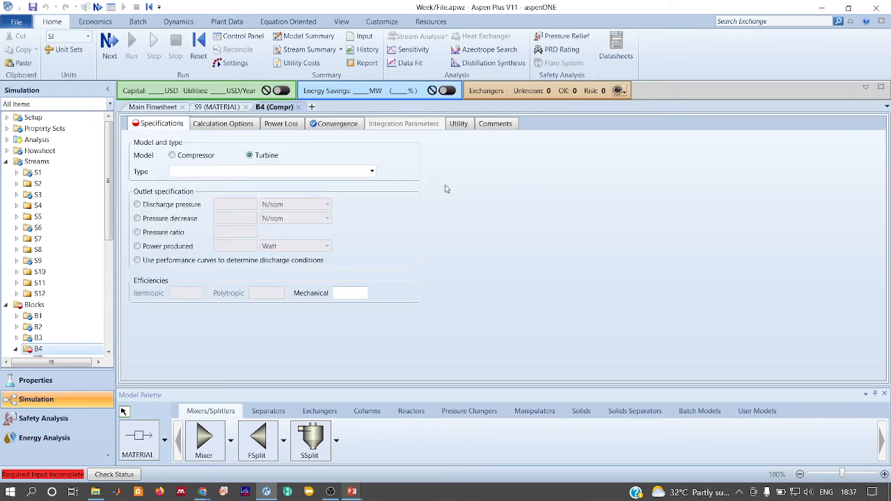
pyautogui.click(371, 172)
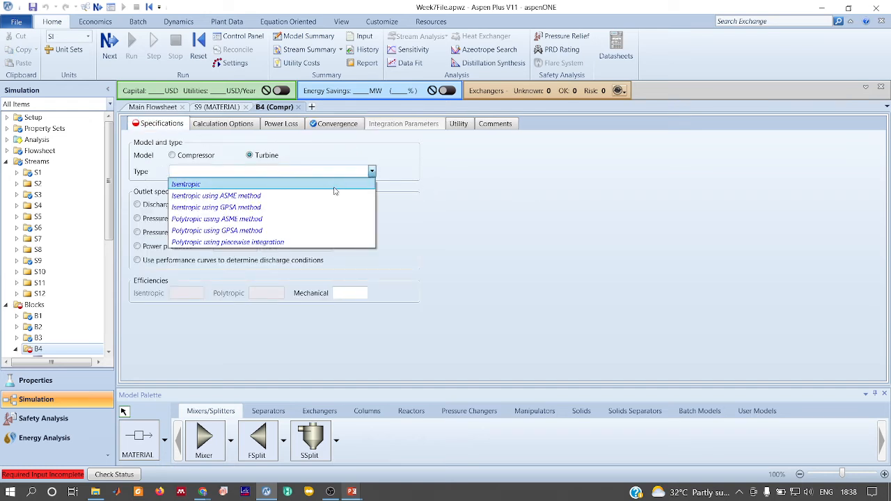
pyautogui.click(278, 182)
pyautogui.click(147, 207)
pyautogui.click(229, 206)
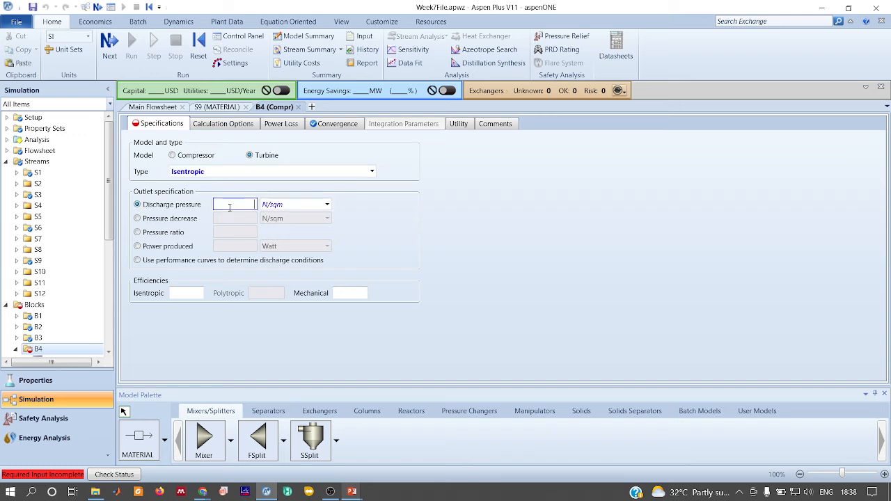
pyautogui.click(327, 204)
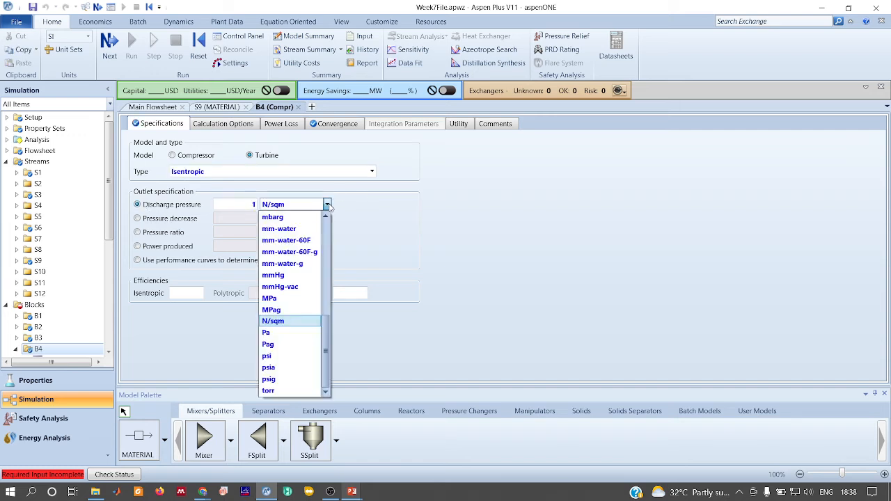
pyautogui.moveTo(327, 330); pyautogui.dragTo(326, 235)
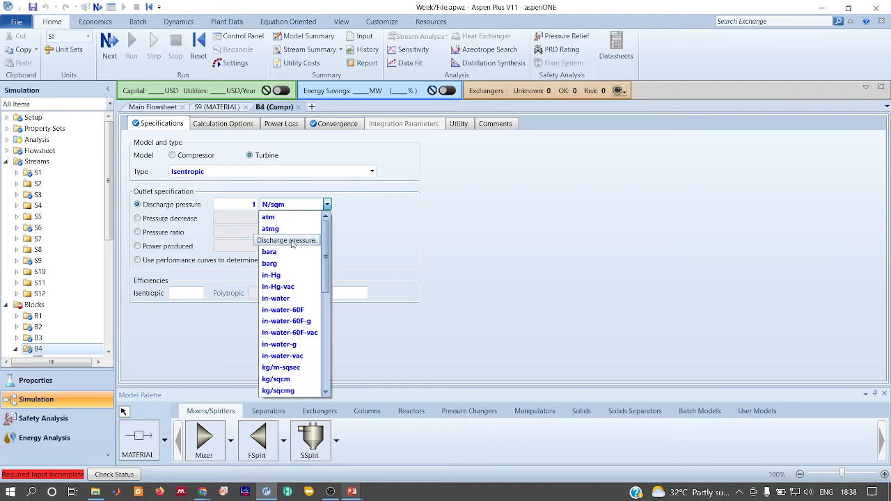
pyautogui.click(272, 228)
# Step: Consult the problem slide and set turbine B4's isentropic efficiency to 0.7
pyautogui.hotkey('alt', 'Tab')
pyautogui.press('Tab')
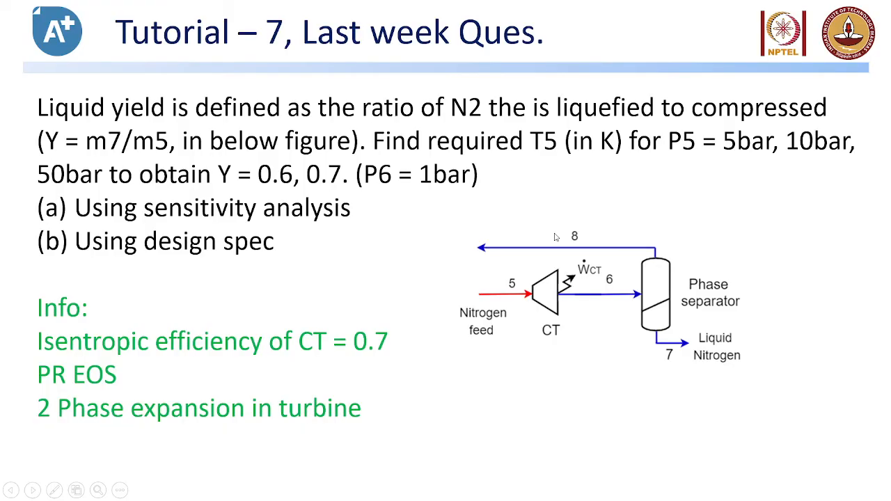
pyautogui.hotkey('alt', 'Tab')
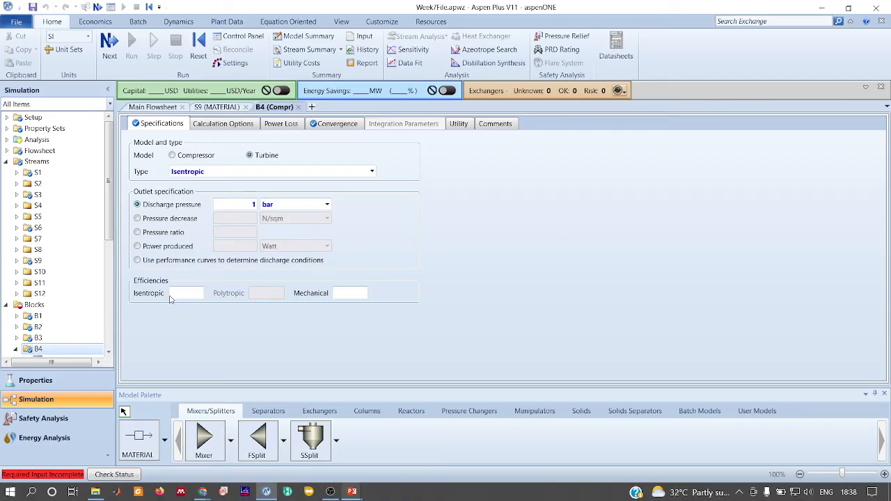
pyautogui.click(172, 292)
pyautogui.doubleClick(173, 293)
# Step: Check the slide's two-phase expansion requirement against the valid phases options of turbine B4
pyautogui.hotkey('alt', 'Tab')
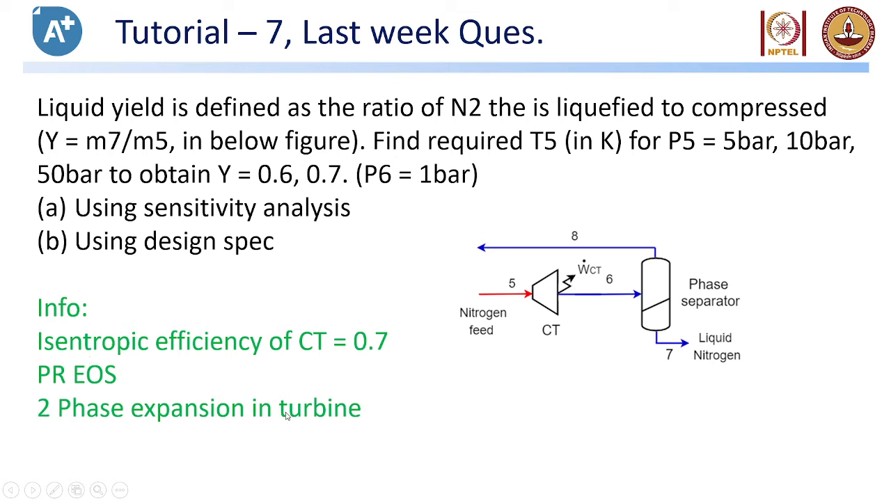
pyautogui.hotkey('alt', 'Tab')
pyautogui.click(325, 125)
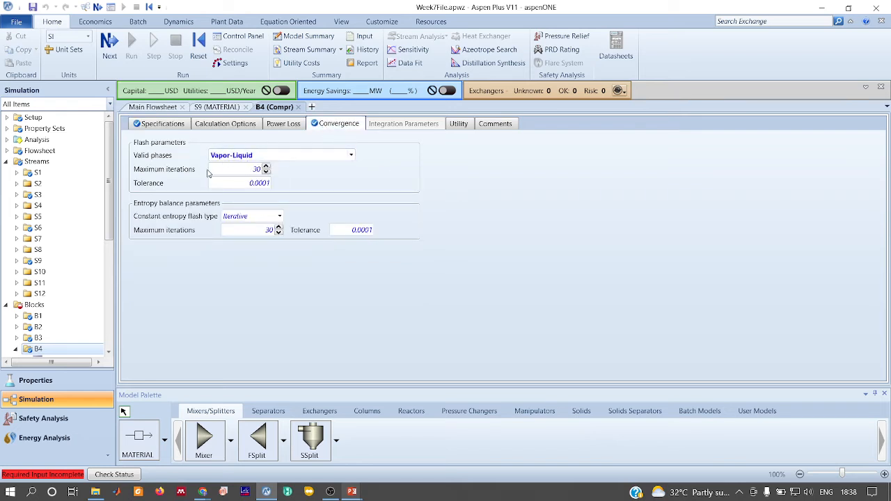
pyautogui.click(332, 157)
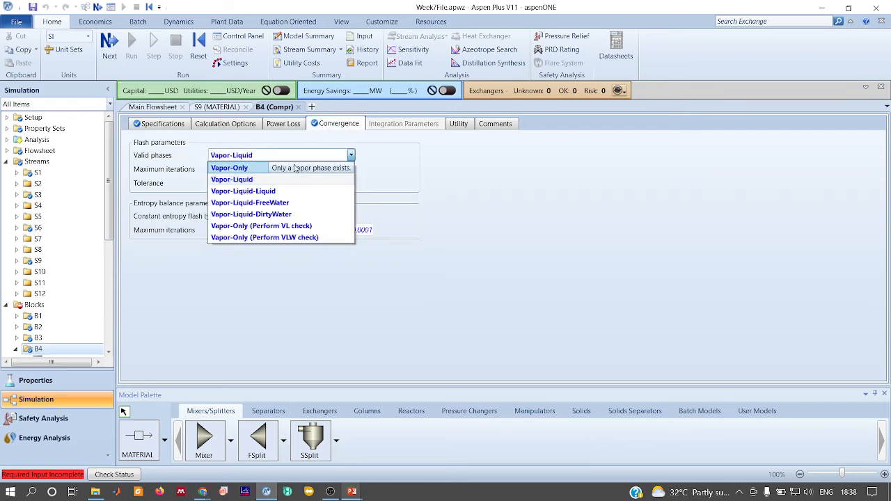
pyautogui.click(524, 160)
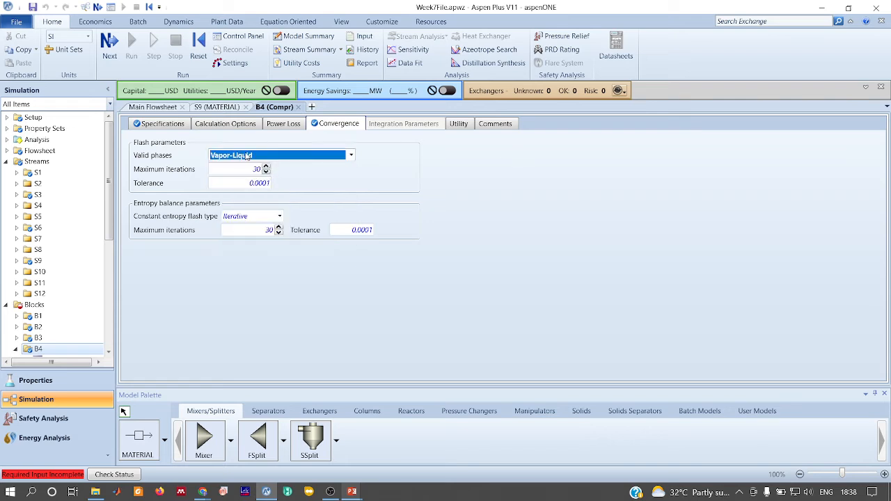
pyautogui.click(159, 124)
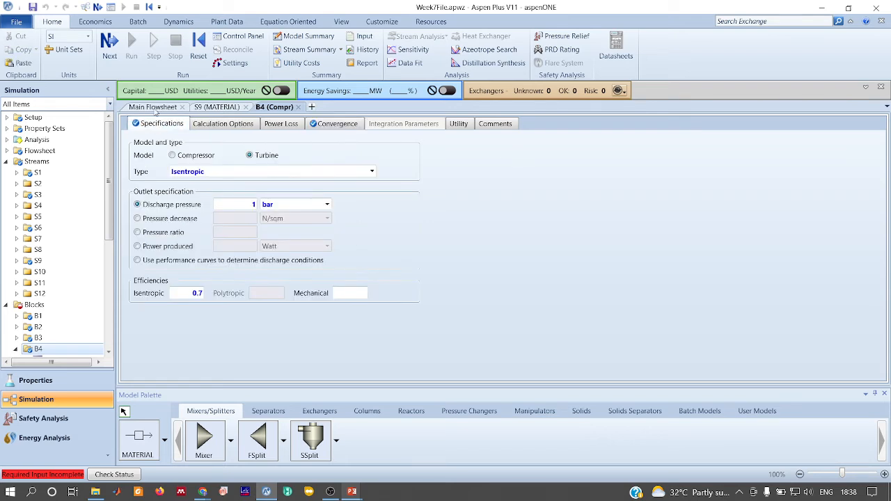
# Step: Specify the Flash2 block B5 by duty and pressure, with a pressure of 0 N/sqm and a duty of 0 Watt
pyautogui.click(152, 106)
pyautogui.doubleClick(431, 230)
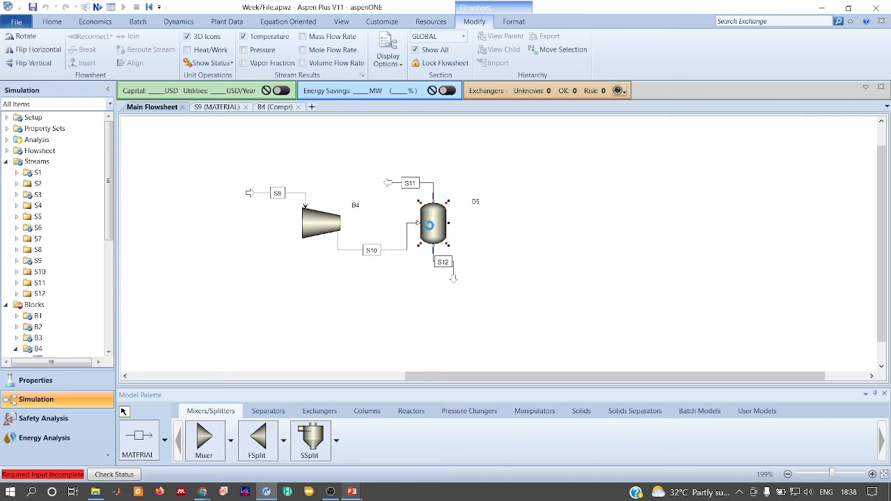
pyautogui.click(279, 157)
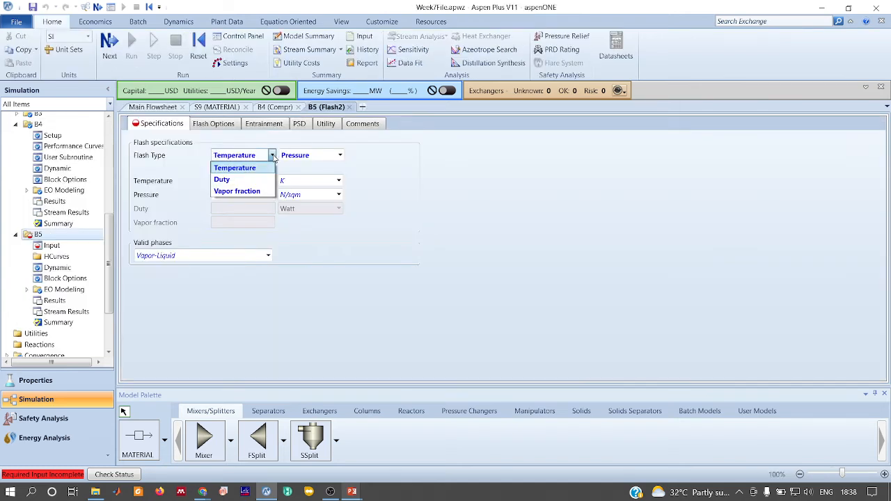
pyautogui.click(252, 179)
pyautogui.click(254, 196)
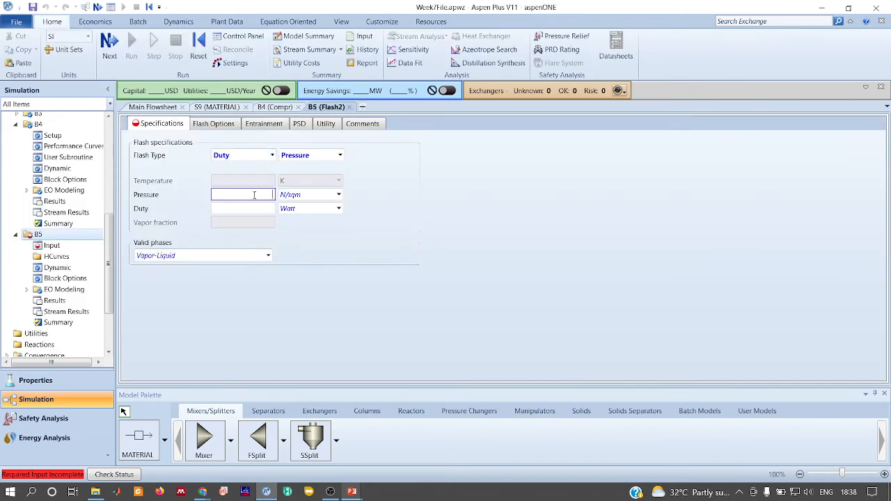
pyautogui.write('0')
pyautogui.click(261, 213)
pyautogui.write('0')
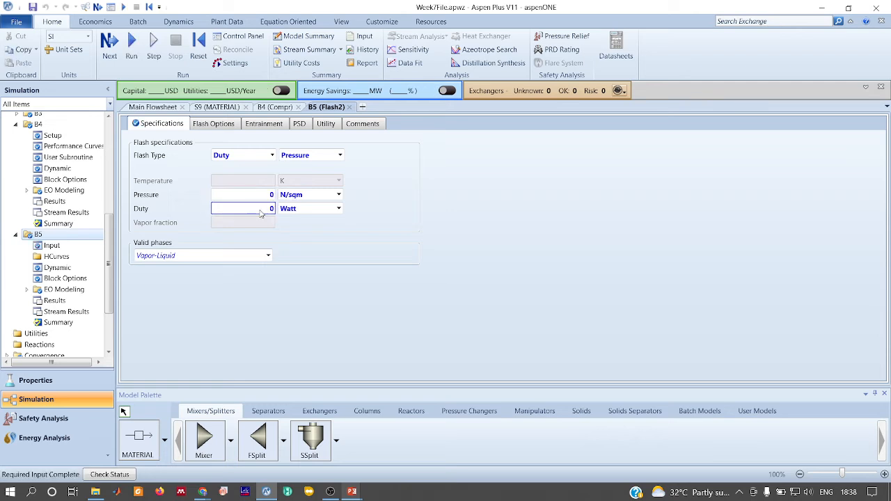
# Step: Rename the turbine feed stream S9 as 5 and the turbine outlet stream S10 as 6 to match the slide
pyautogui.click(157, 107)
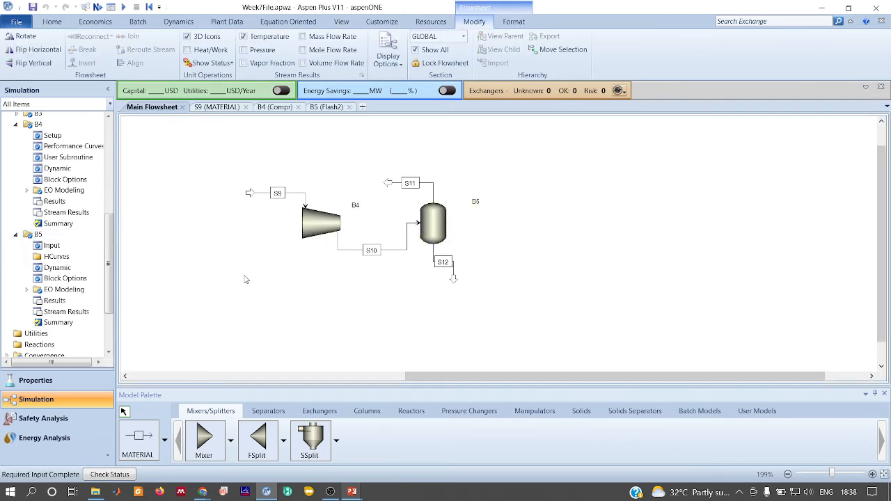
pyautogui.click(273, 196)
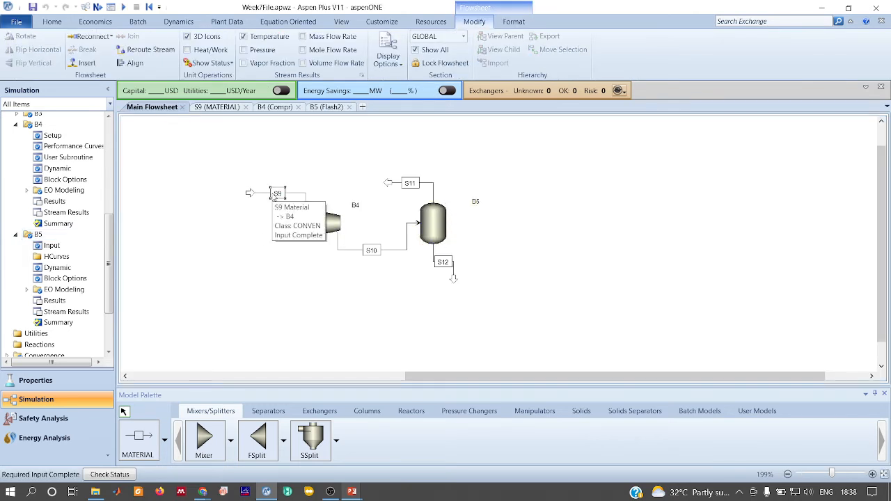
pyautogui.hotkey('ctrl', 'm')
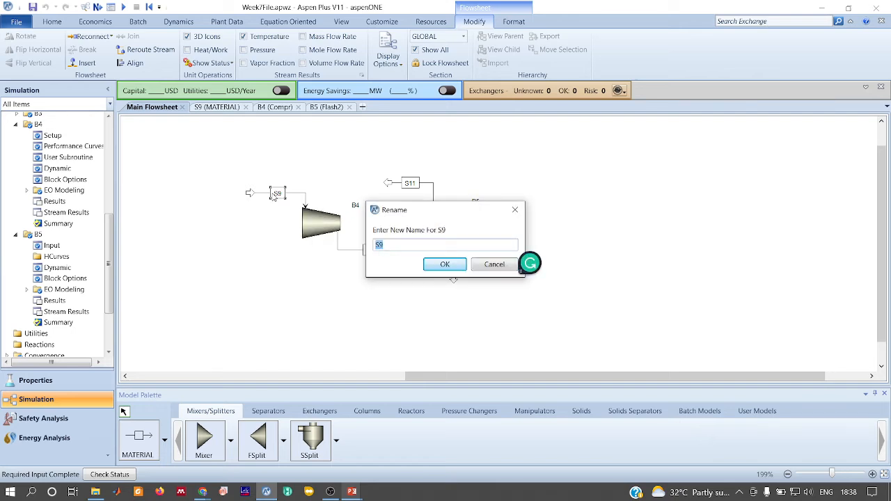
pyautogui.write('5')
pyautogui.press('Return')
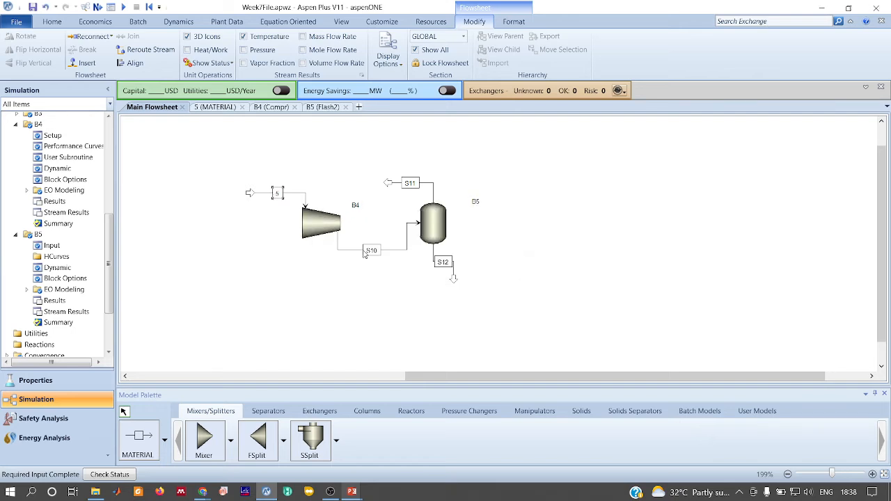
pyautogui.hotkey('alt', 'Tab')
pyautogui.hotkey('alt', 'Tab')
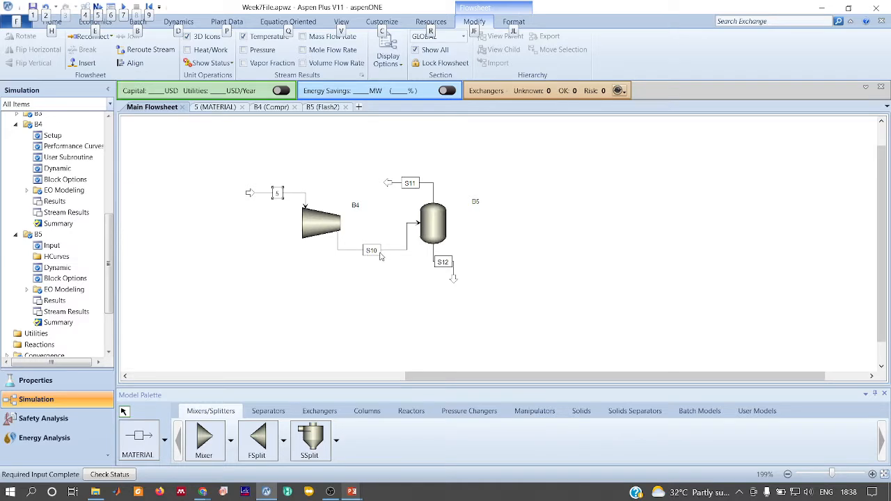
pyautogui.hotkey('ctrl', 'm')
pyautogui.write('6')
pyautogui.press('Return')
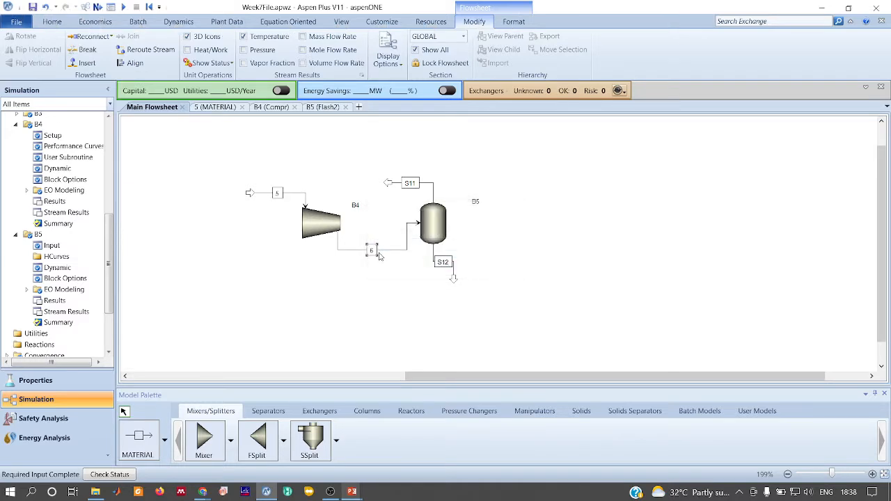
# Step: Rename the separator's liquid outlet stream S12 as 7 and its vapor outlet stream S11 as 8
pyautogui.hotkey('ctrl', 'm')
pyautogui.write('7')
pyautogui.press('Return')
pyautogui.hotkey('ctrl', 'm')
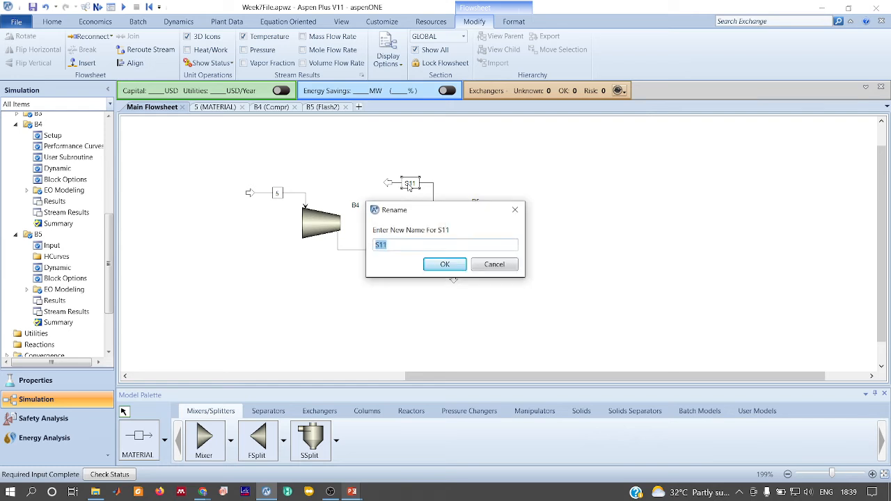
pyautogui.write('8')
pyautogui.press('Return')
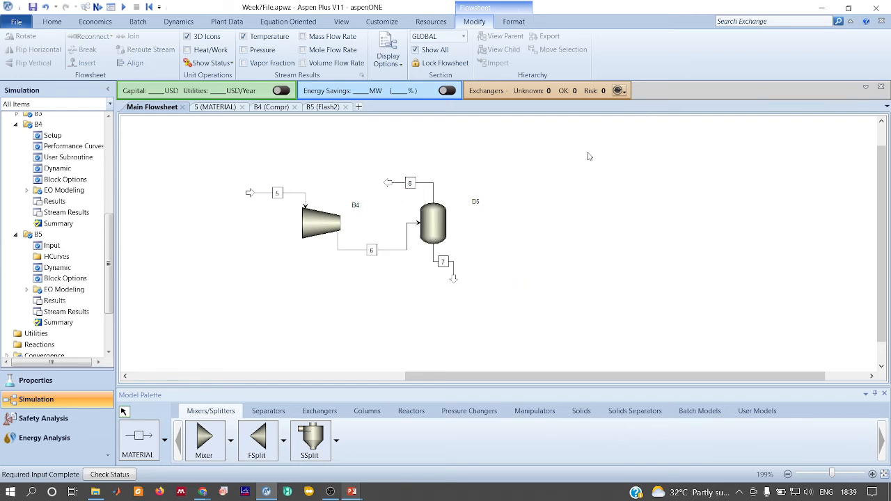
# Step: Collapse the Streams and Blocks folders in the simulation navigation tree
pyautogui.moveTo(110, 263); pyautogui.dragTo(118, 139)
pyautogui.click(6, 161)
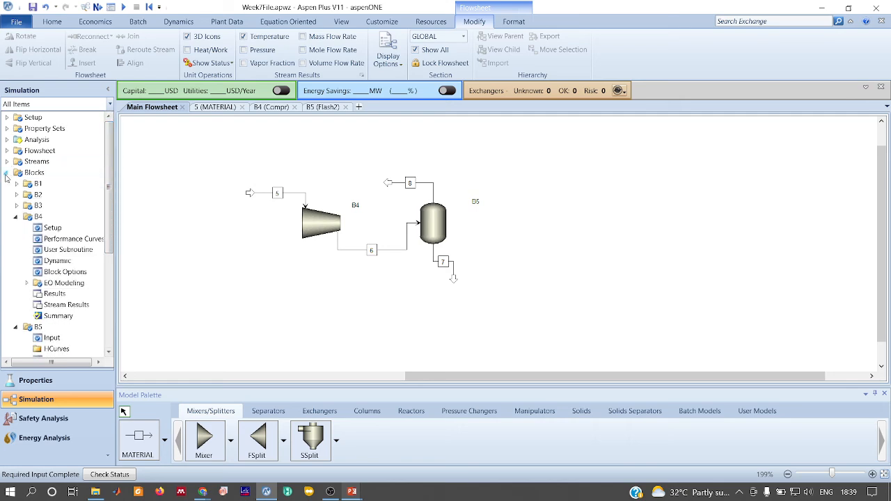
pyautogui.click(7, 172)
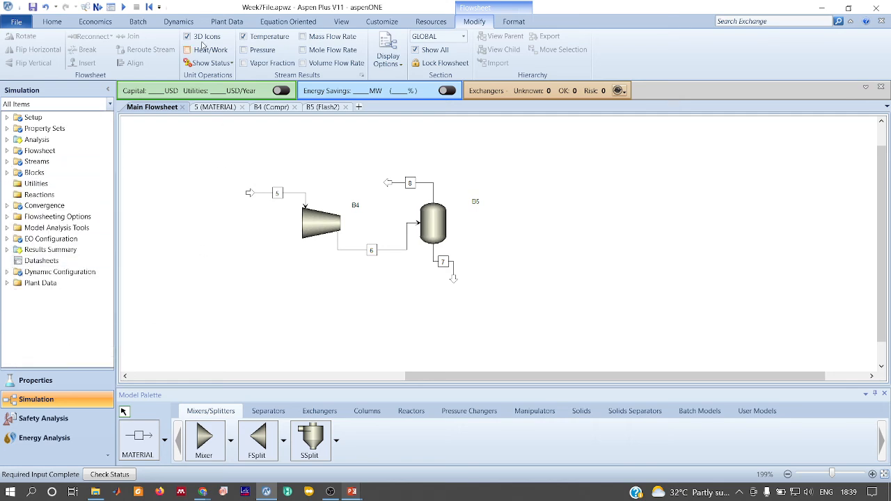
# Step: Reinitialize the simulation and create a new sensitivity analysis S-1 under Model Analysis Tools
pyautogui.click(149, 6)
pyautogui.press('Return')
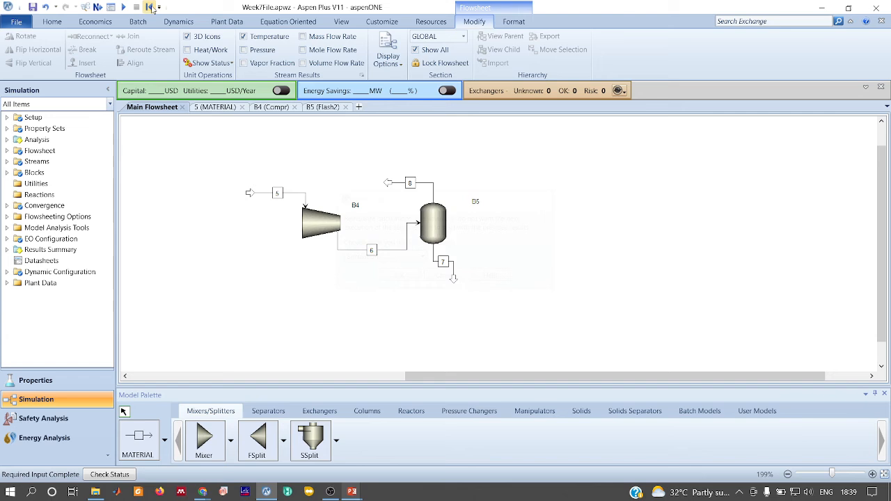
pyautogui.click(7, 229)
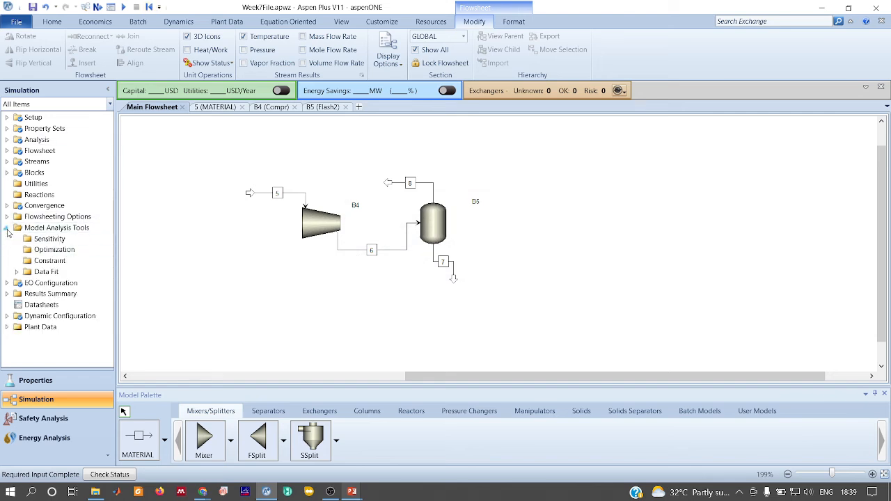
pyautogui.doubleClick(47, 240)
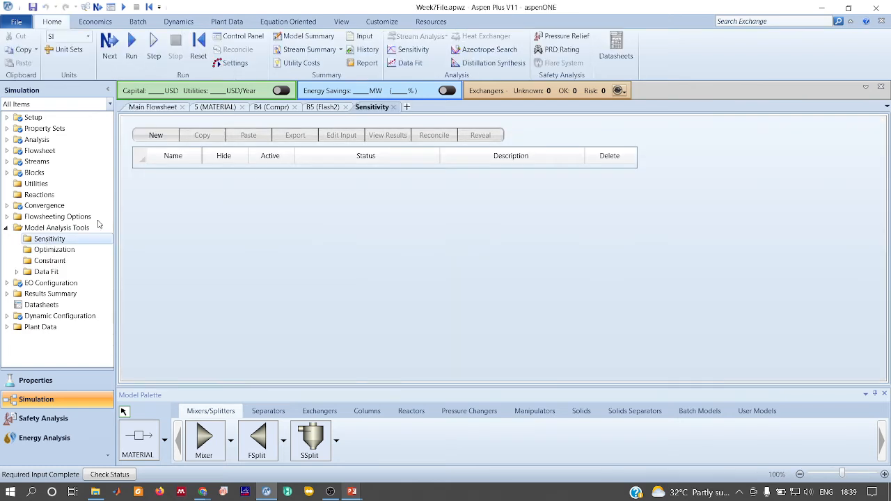
pyautogui.click(159, 139)
pyautogui.press('Return')
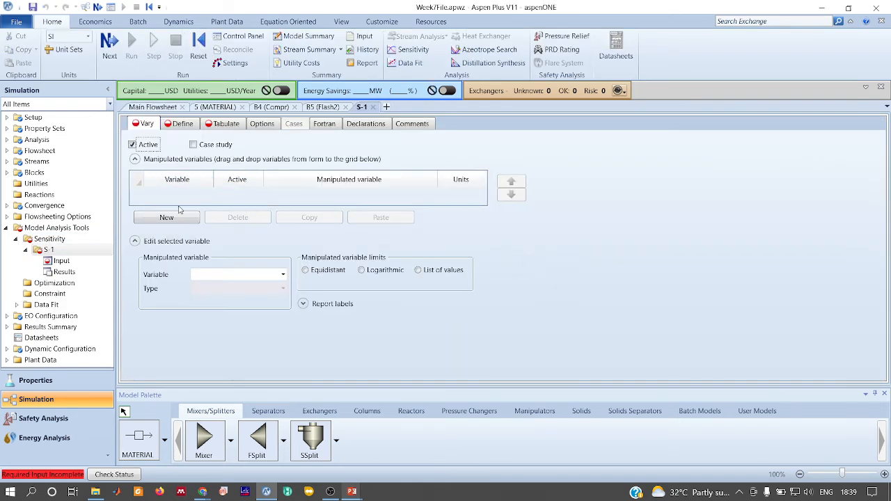
# Step: Add a manipulated variable to S-1 of type Stream-Var for stream 5, substream MIXED, variable TEMP in K
pyautogui.click(167, 218)
pyautogui.click(283, 288)
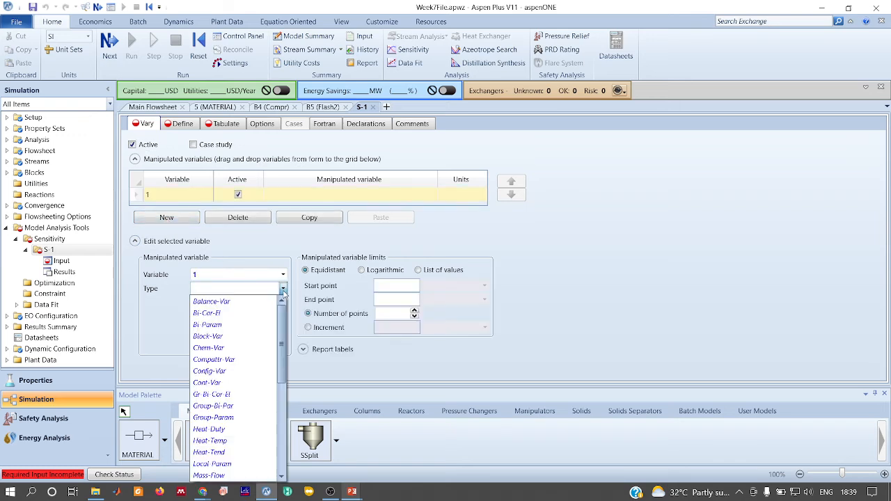
pyautogui.moveTo(282, 341); pyautogui.dragTo(290, 456)
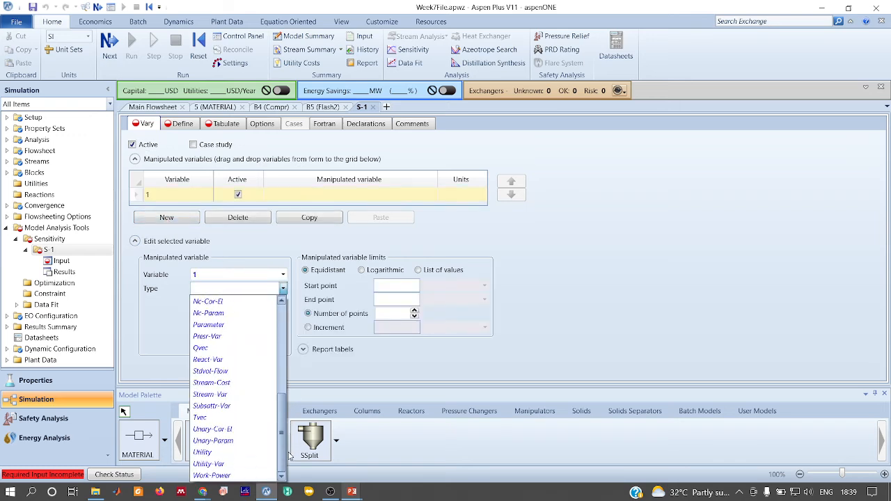
pyautogui.click(232, 401)
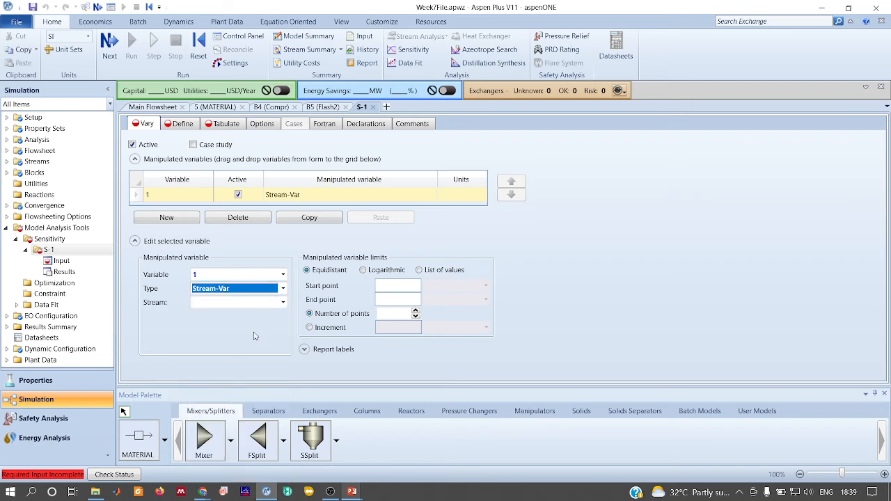
pyautogui.click(283, 303)
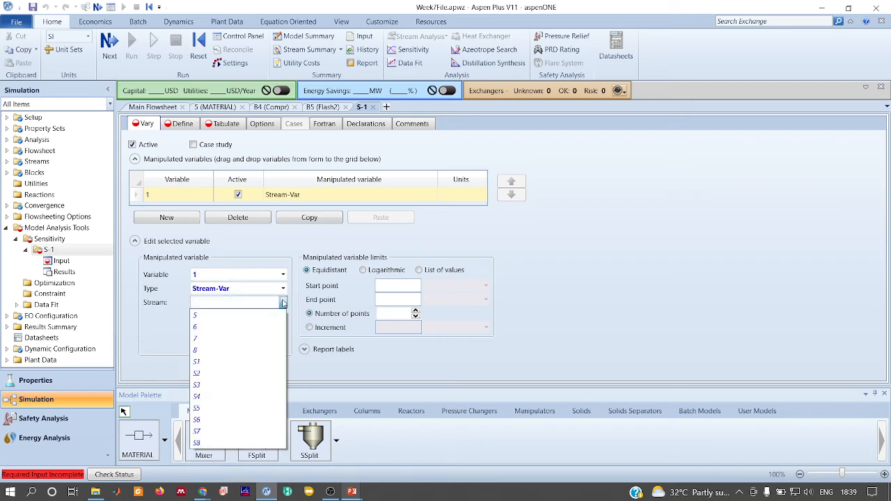
pyautogui.click(251, 315)
pyautogui.click(266, 330)
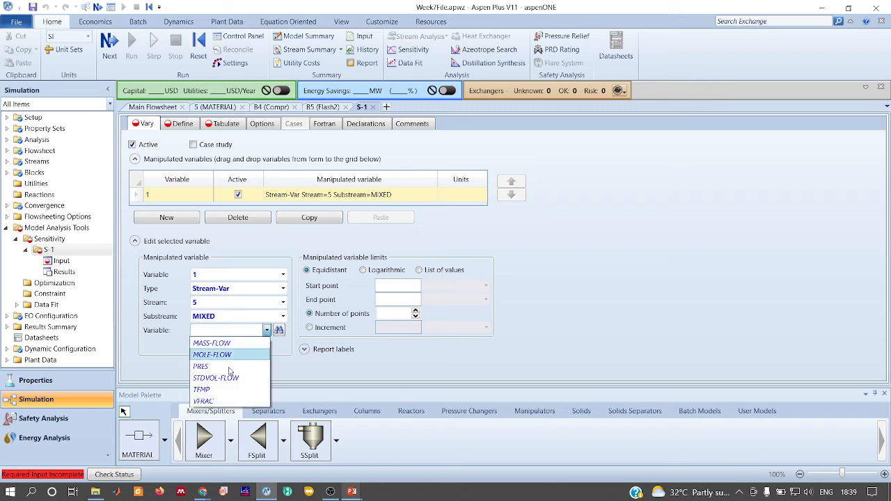
pyautogui.click(224, 390)
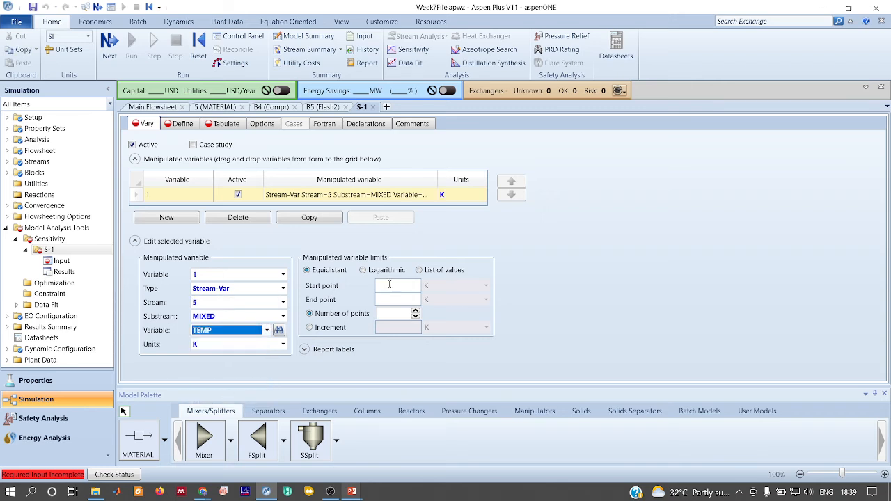
# Step: Set the equidistant limits of the stream 5 temperature from 90 K to 150 K with an increment of 1 K
pyautogui.click(391, 287)
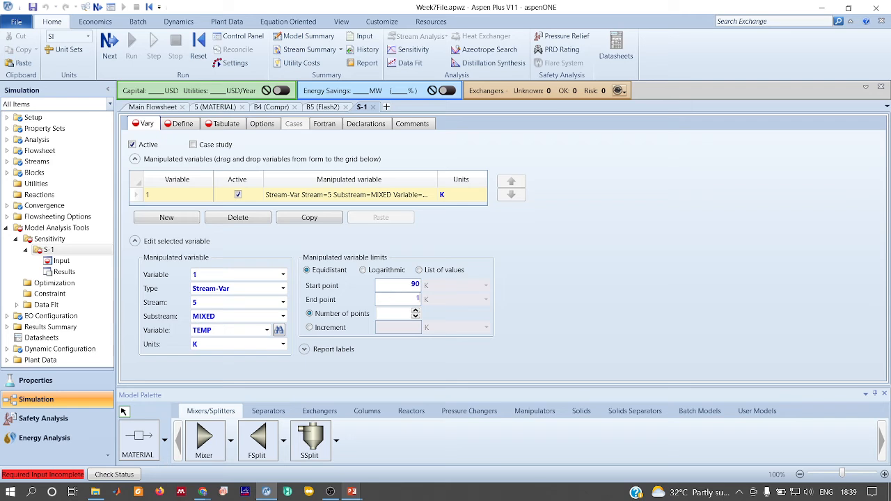
pyautogui.click(310, 328)
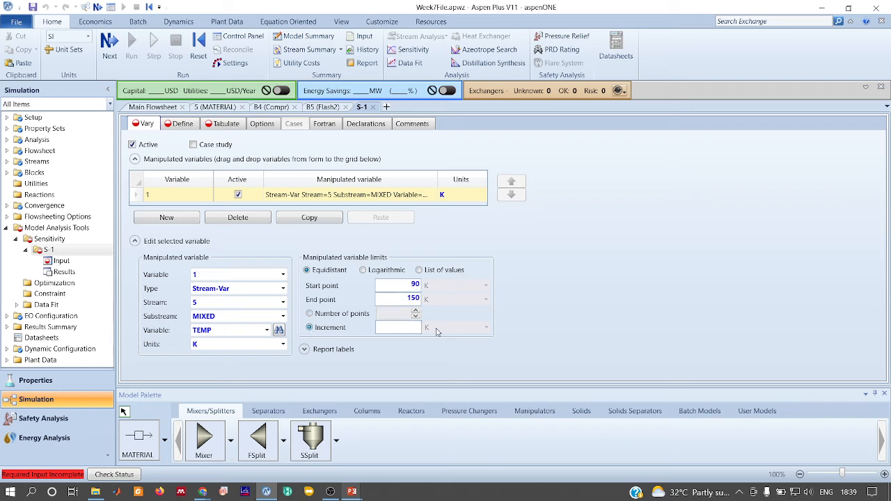
pyautogui.write('1')
pyautogui.press('Return')
pyautogui.click(185, 124)
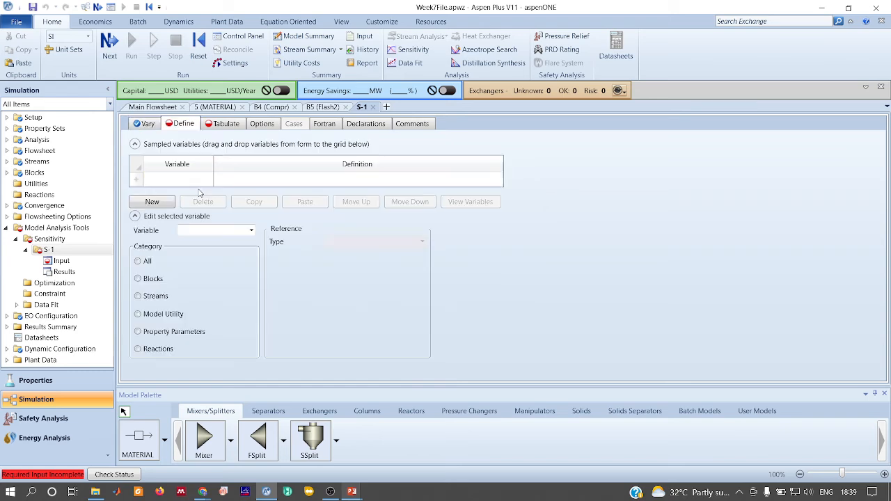
# Step: Set the total mole flow rate of feed stream 5 to 1 kmol/sec
pyautogui.click(153, 107)
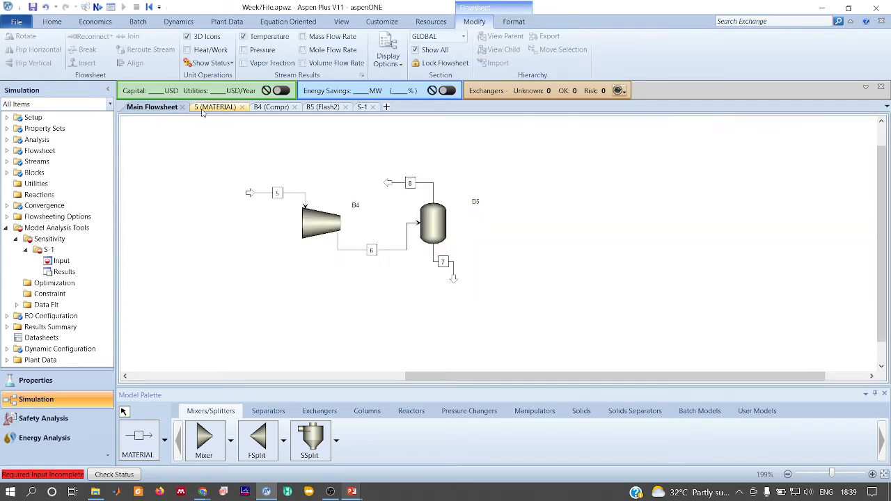
pyautogui.click(214, 107)
pyautogui.click(251, 246)
pyautogui.write('1')
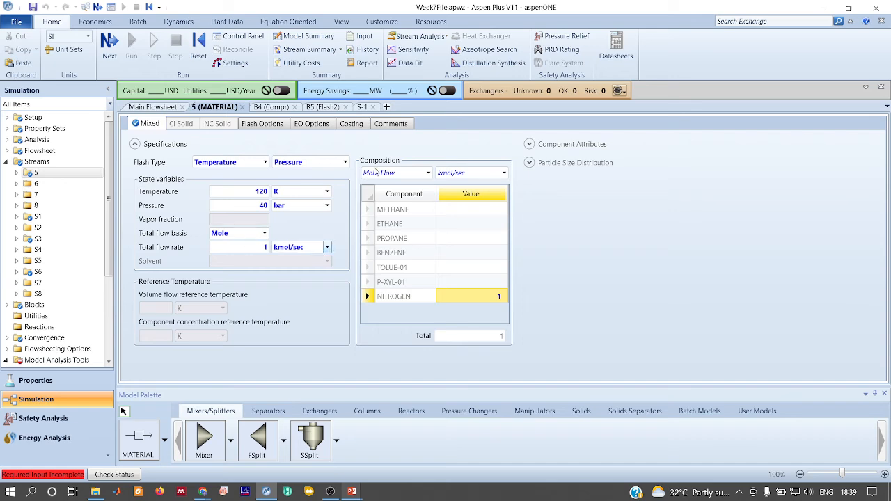
# Step: Define the sampled variable M7 in S-1 as the STREAM-VAR MOLE-FLOW of stream 7, substream MIXED, in kmol/sec
pyautogui.click(363, 107)
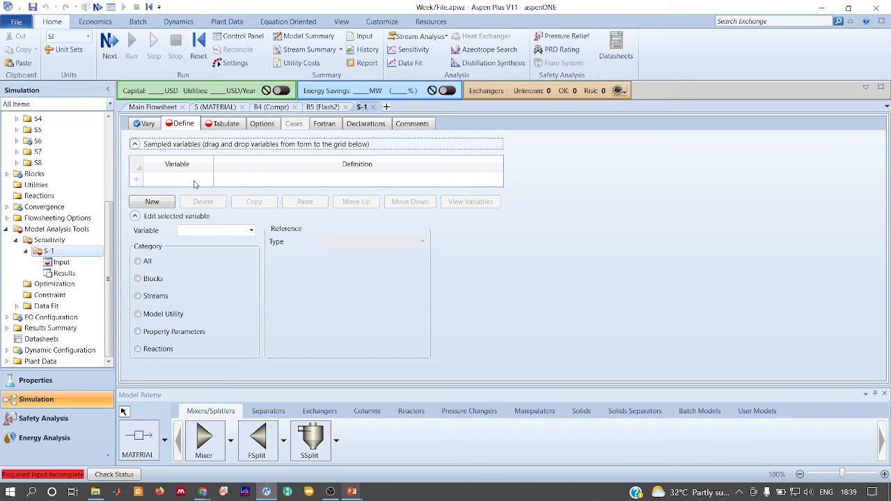
pyautogui.click(195, 182)
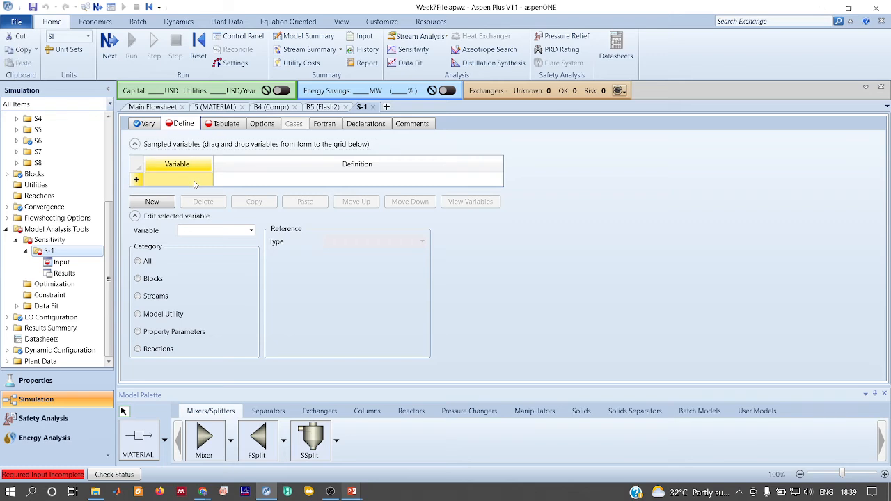
pyautogui.write('M7')
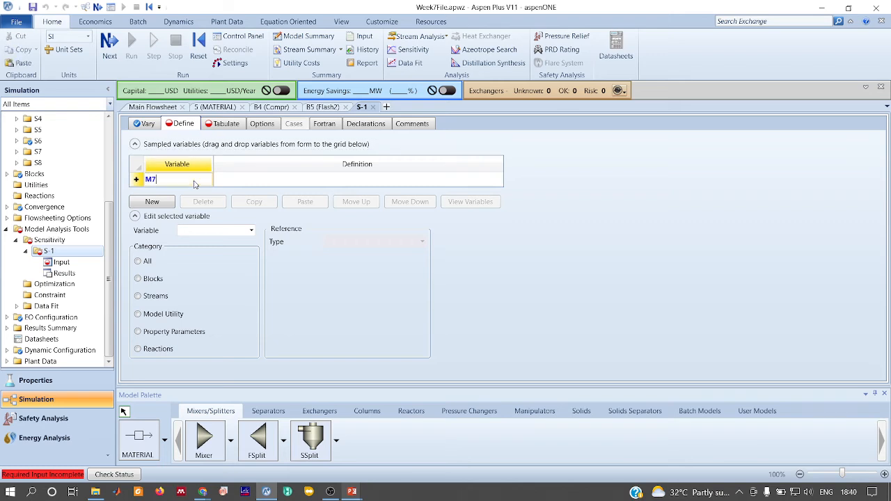
pyautogui.press('Return')
pyautogui.click(160, 310)
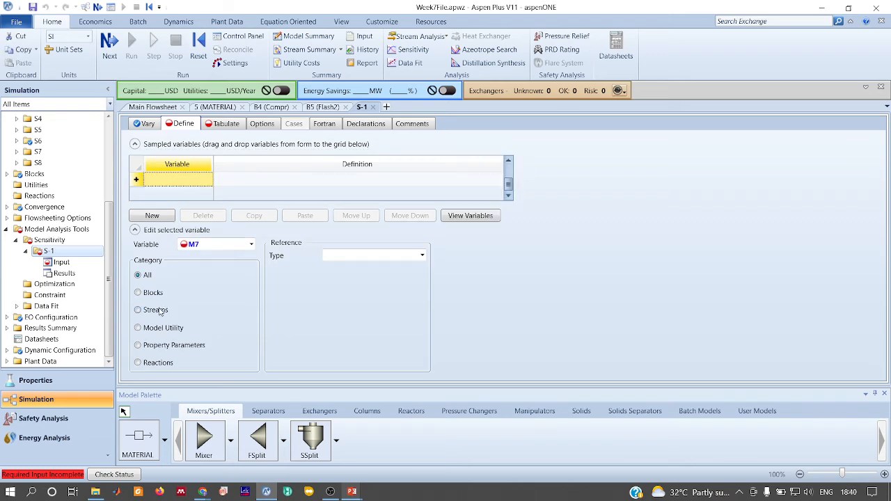
pyautogui.click(418, 255)
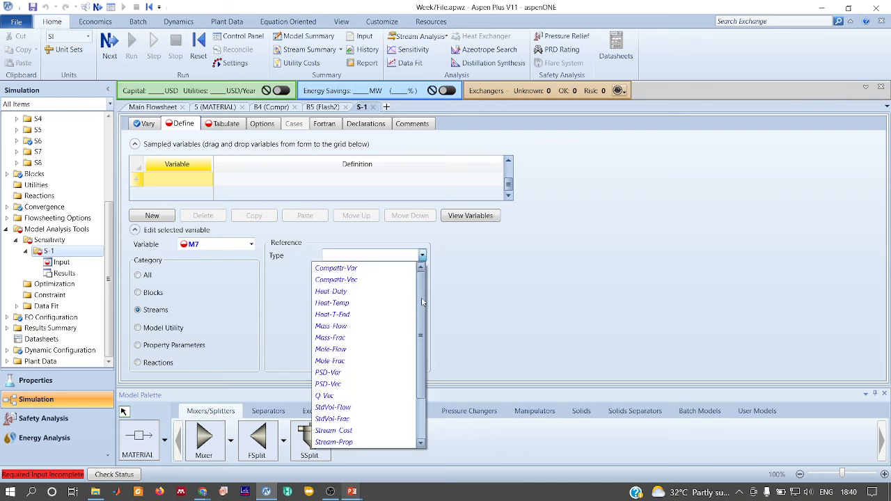
pyautogui.moveTo(421, 297); pyautogui.dragTo(420, 352)
pyautogui.click(368, 396)
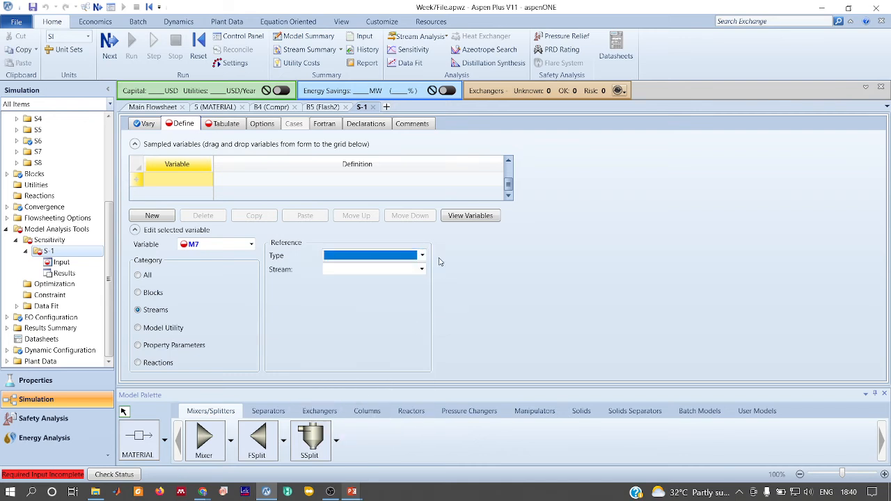
pyautogui.click(421, 269)
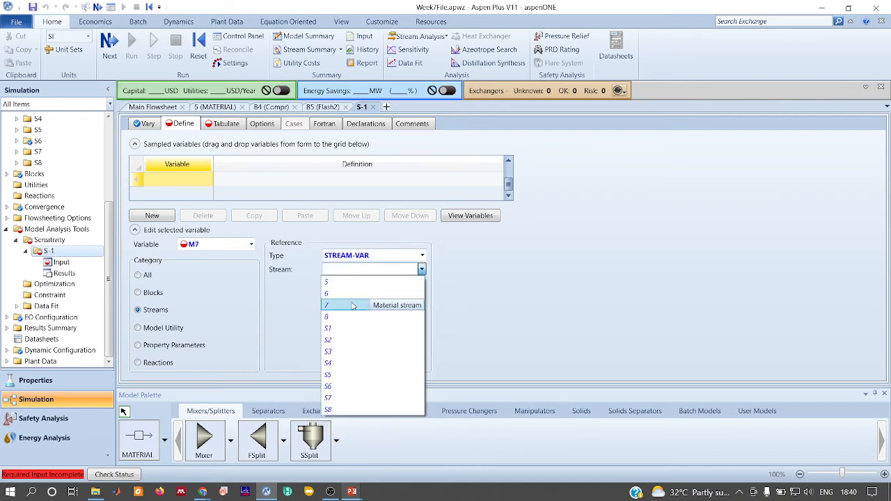
pyautogui.click(407, 305)
pyautogui.click(405, 298)
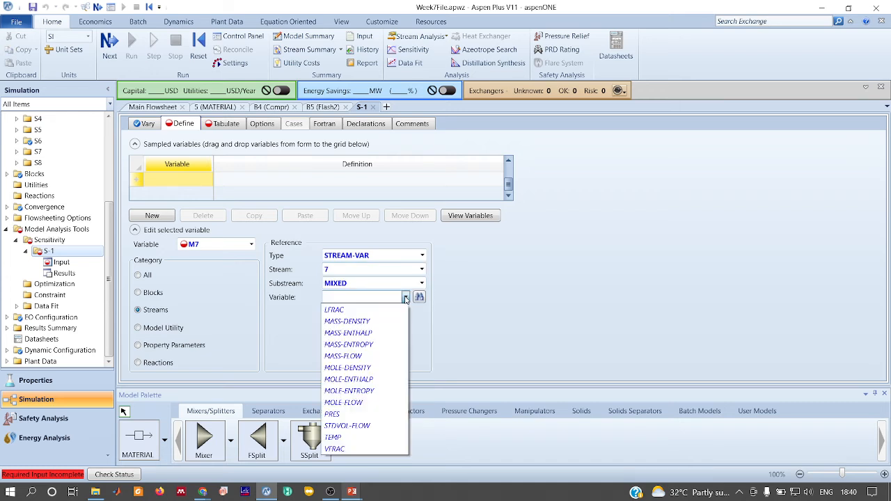
pyautogui.click(348, 403)
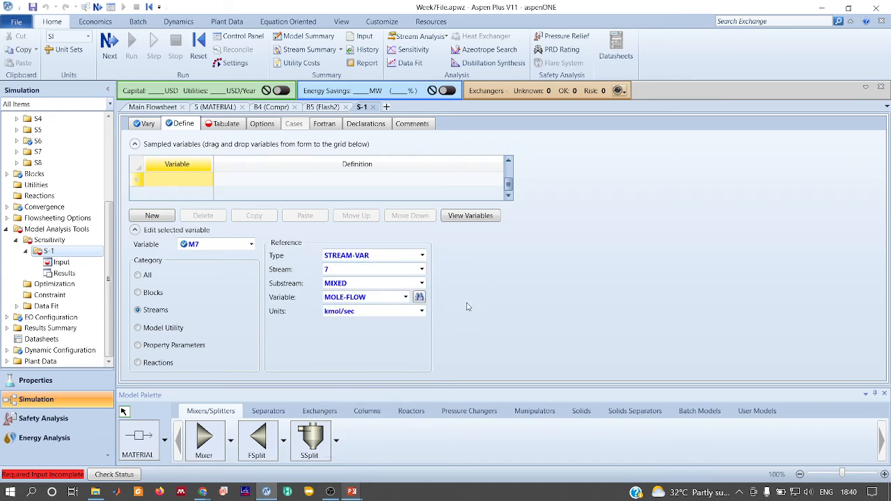
# Step: Fill the S-1 tabulation with the defined variable M7, run the simulation and dismiss the completion dialog
pyautogui.click(225, 125)
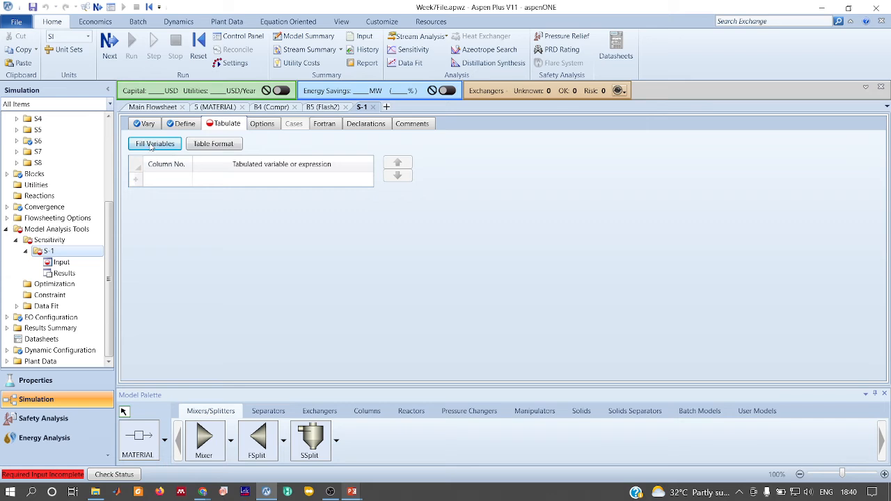
pyautogui.click(152, 145)
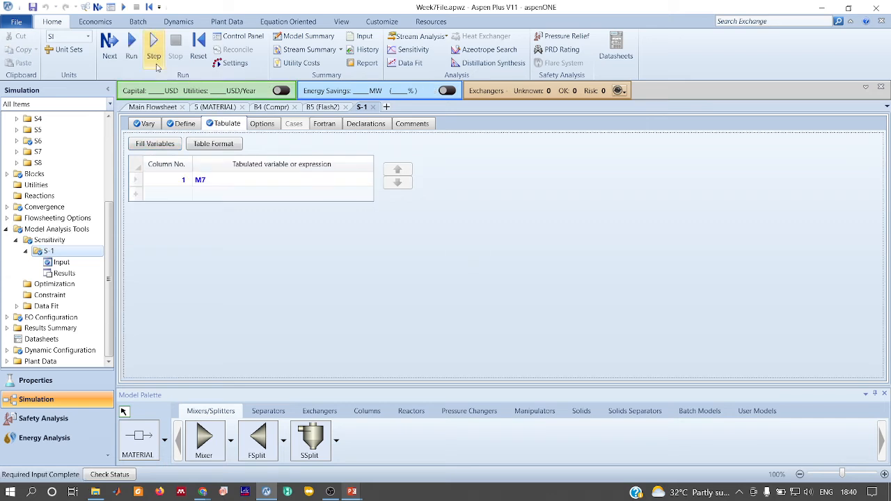
pyautogui.click(132, 50)
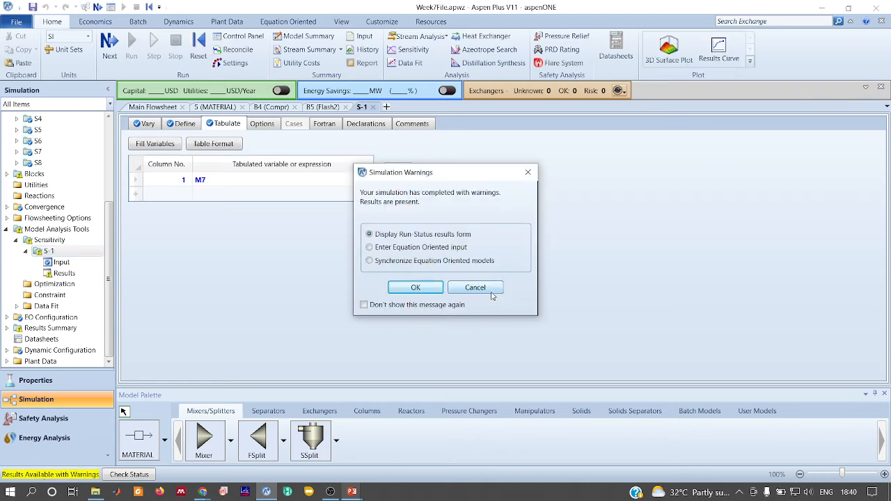
pyautogui.click(528, 172)
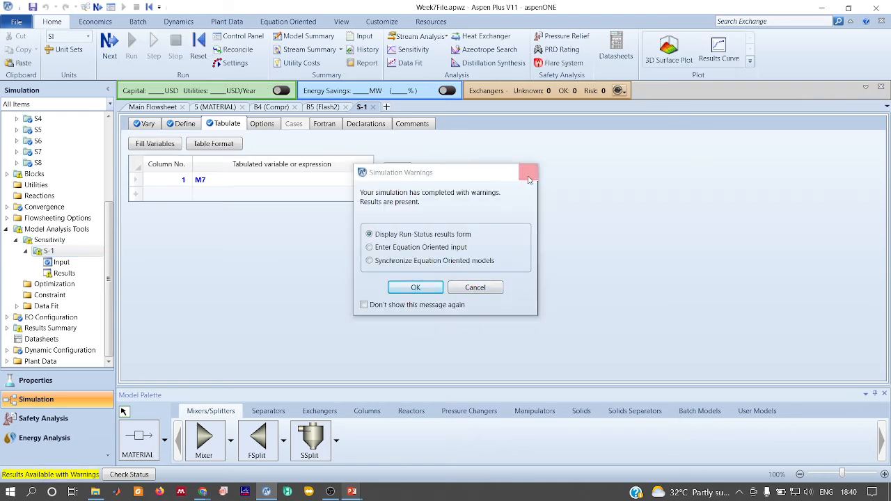
# Step: From the S-1 results, create a custom plot of M7 against the stream 5 temperature
pyautogui.click(78, 274)
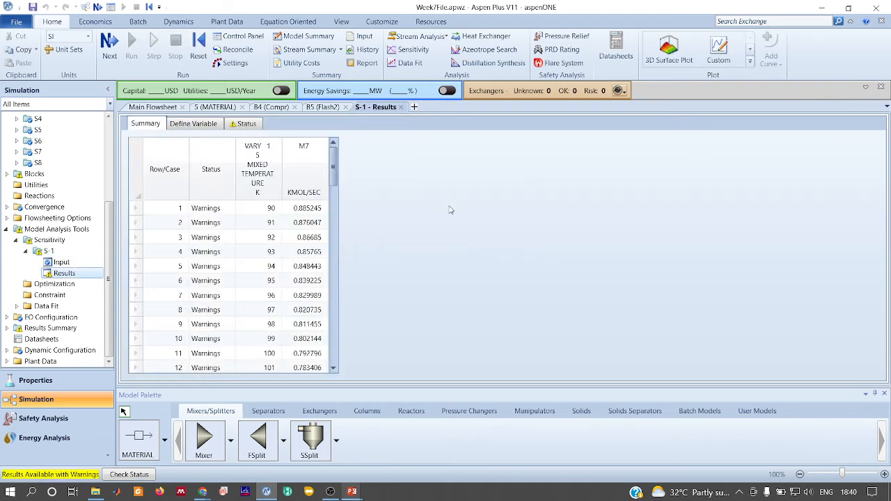
pyautogui.click(713, 54)
pyautogui.click(353, 157)
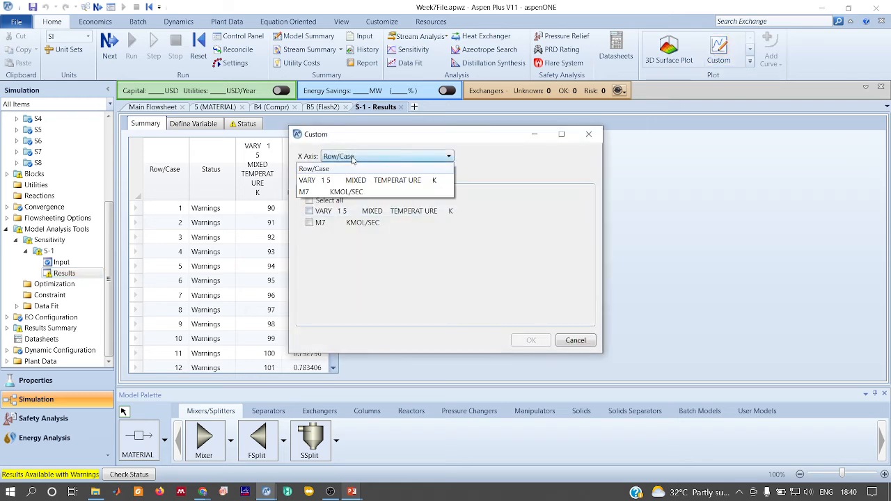
pyautogui.click(337, 181)
pyautogui.click(309, 222)
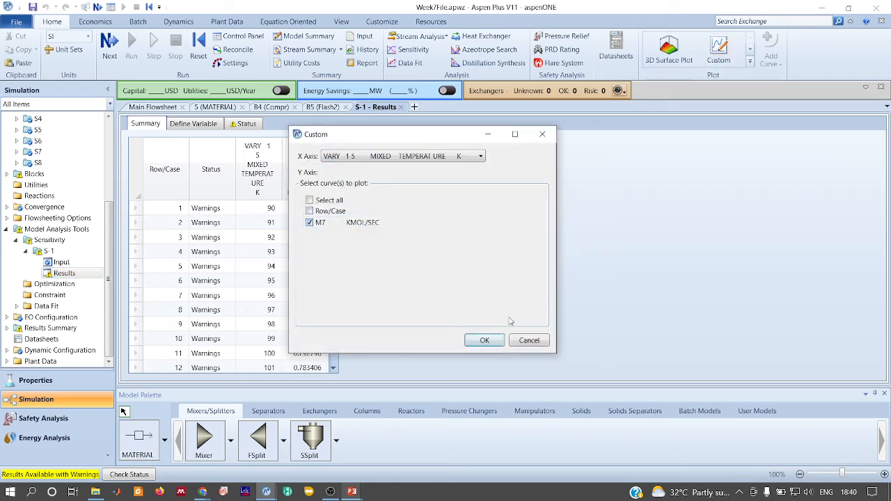
pyautogui.click(484, 340)
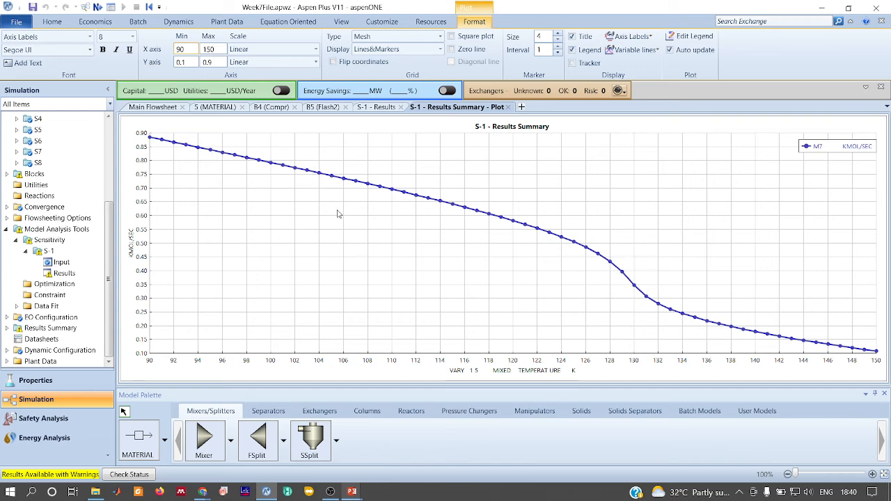
# Step: Compare the Tutorial 7 question slide with the M7 plot, and switch to the Google Meet call to read the messages
pyautogui.hotkey('alt', 'Tab')
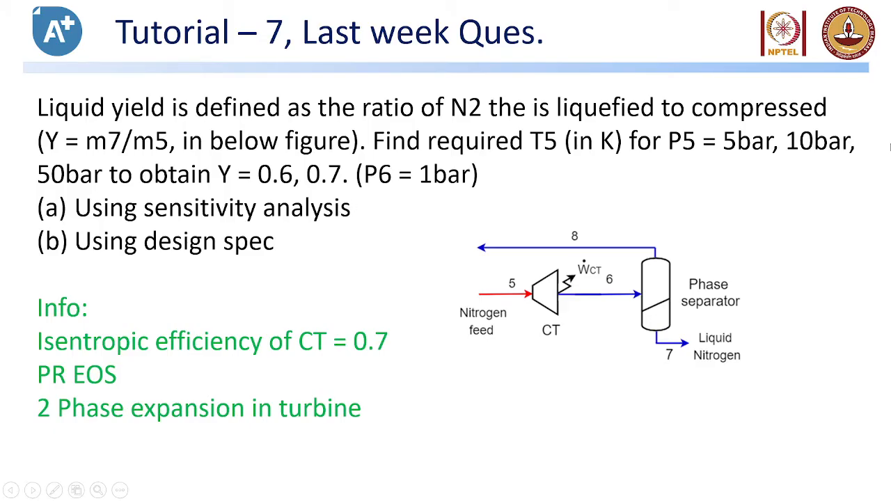
pyautogui.hotkey('alt', 'Tab')
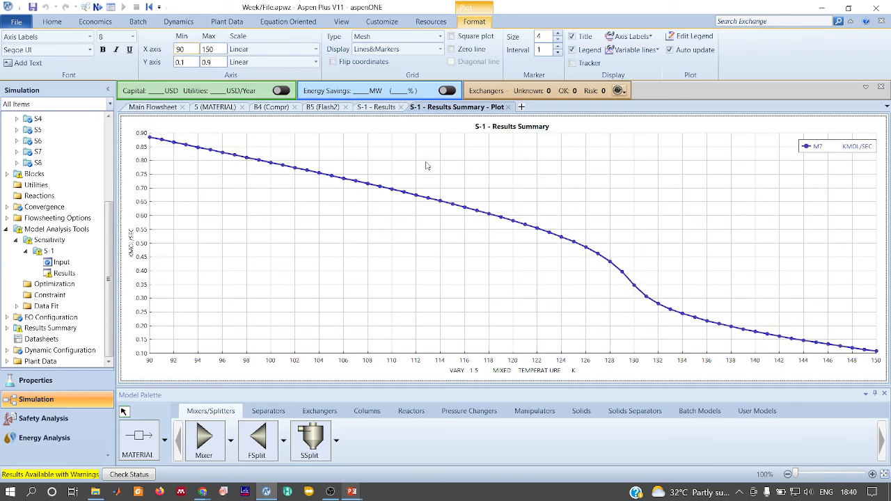
pyautogui.hotkey('alt', 'Tab')
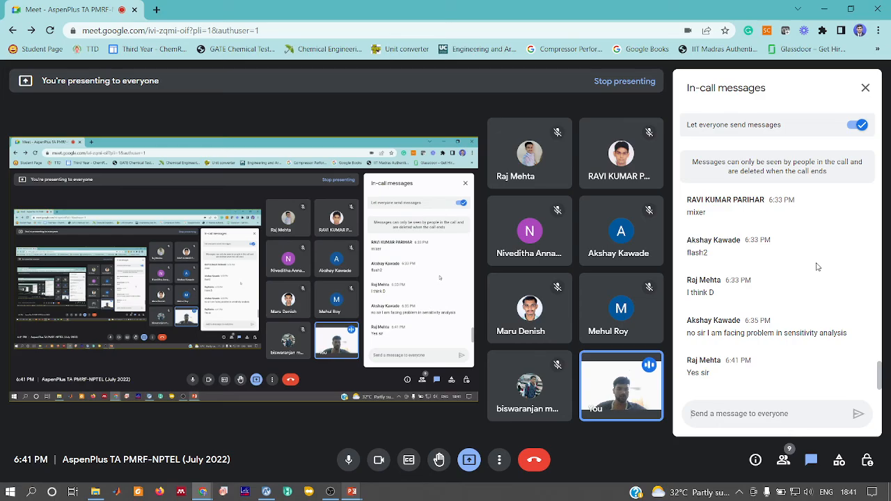
# Step: Check the Google Meet messages, return to Aspen Plus and close every open form except the main flowsheet
pyautogui.hotkey('alt', 'Tab')
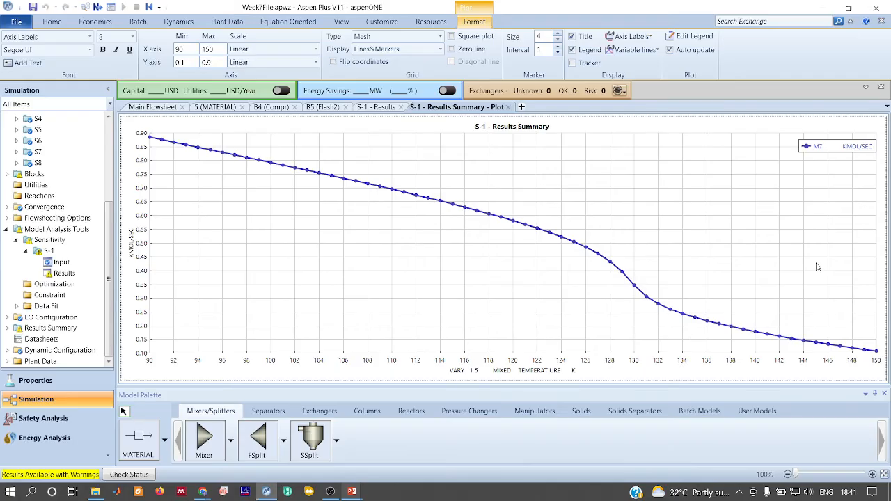
pyautogui.hotkey('alt', 'Tab')
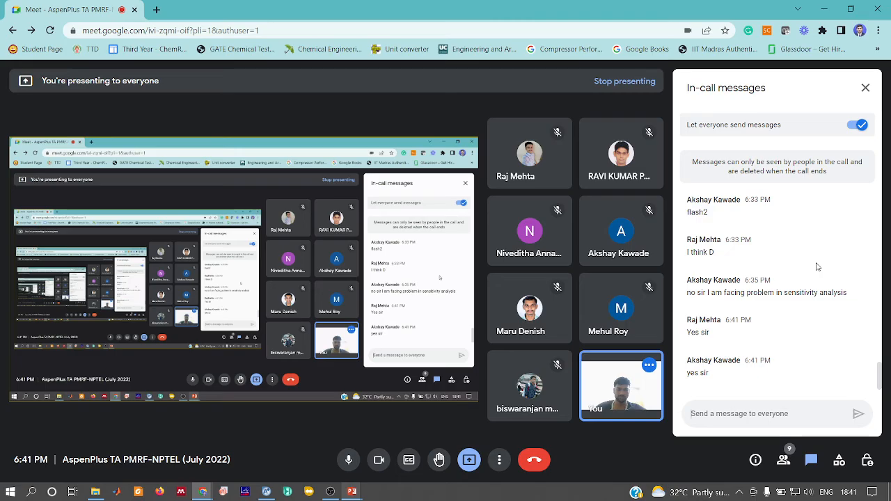
pyautogui.hotkey('alt', 'Tab')
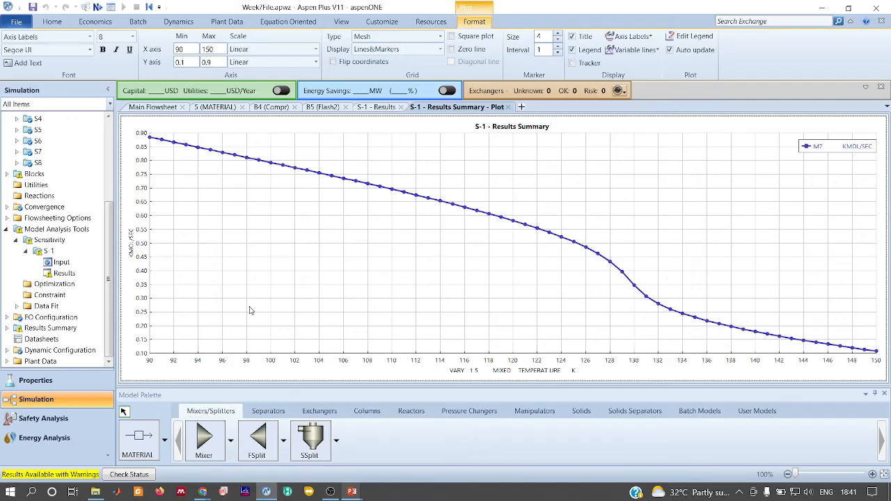
pyautogui.click(147, 106)
pyautogui.rightClick(148, 108)
pyautogui.click(177, 132)
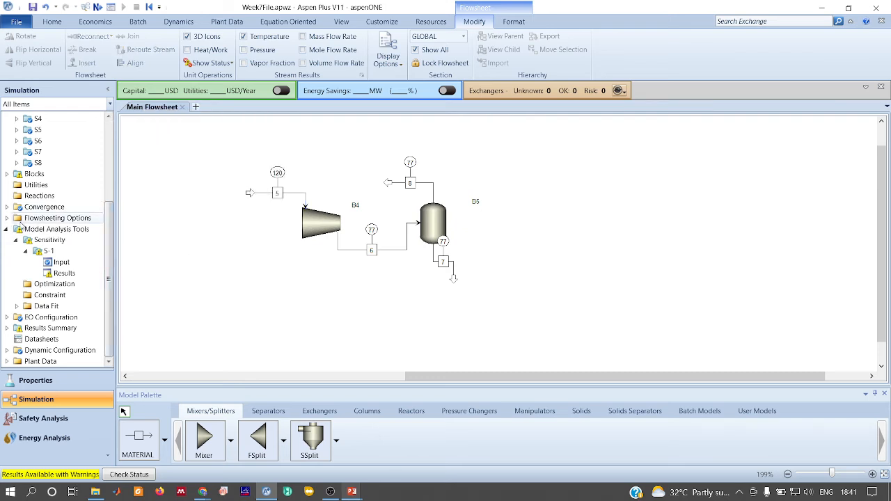
# Step: Create a new design spec under the flowsheeting options with the ID DS-1
pyautogui.click(5, 218)
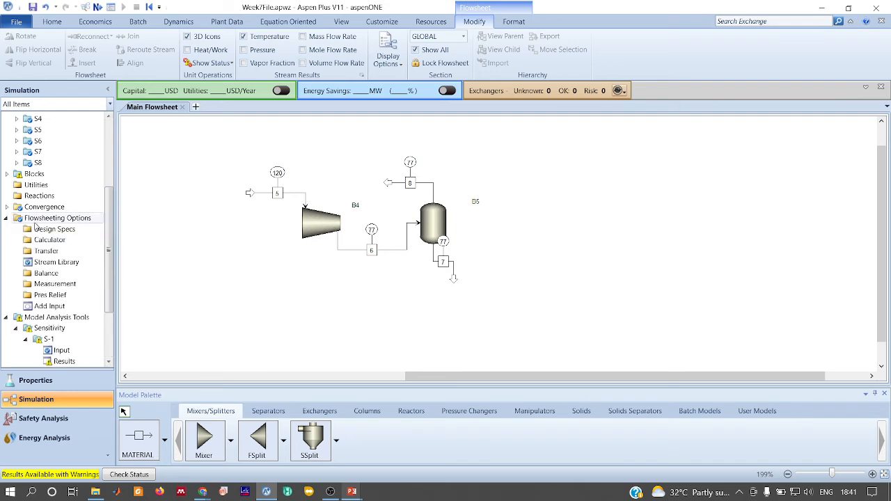
pyautogui.click(54, 229)
pyautogui.click(146, 136)
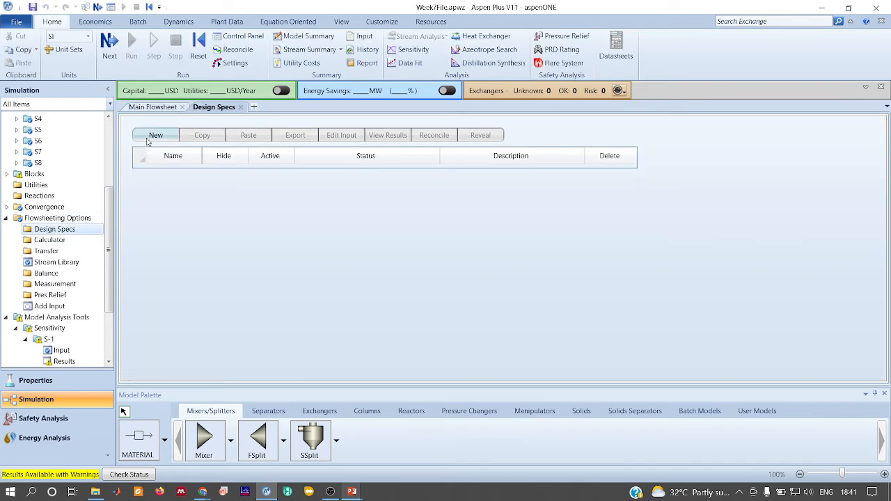
pyautogui.press('Return')
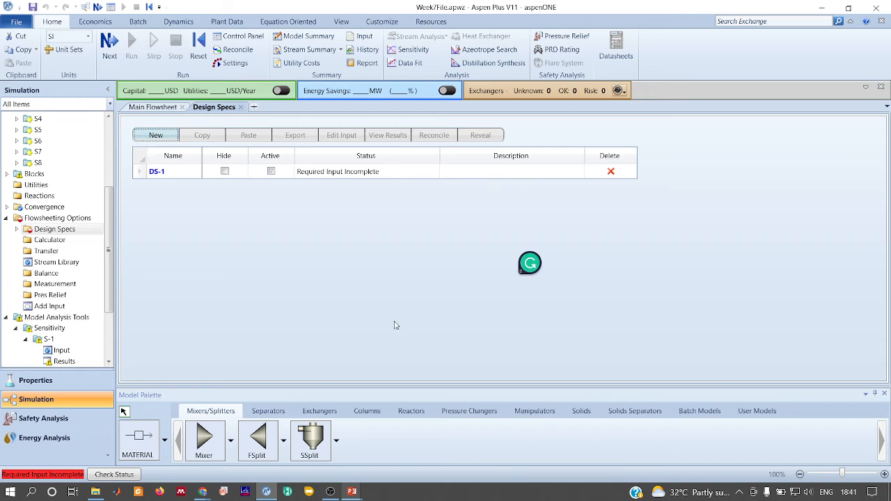
# Step: Define the sampled variable M7 in DS-1 as the Stream-Var MOLE-FLOW of stream 7, substream MIXED, in kmol/sec
pyautogui.click(170, 190)
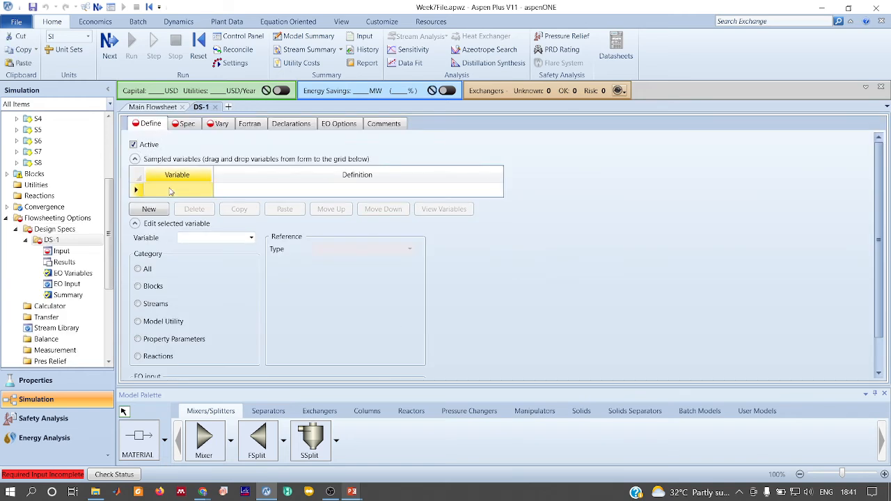
pyautogui.write('M7')
pyautogui.press('Return')
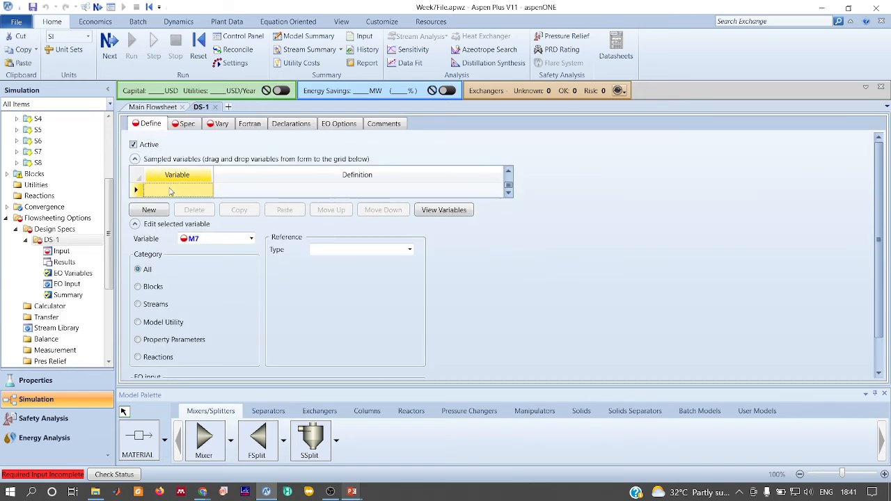
pyautogui.click(138, 305)
pyautogui.click(409, 249)
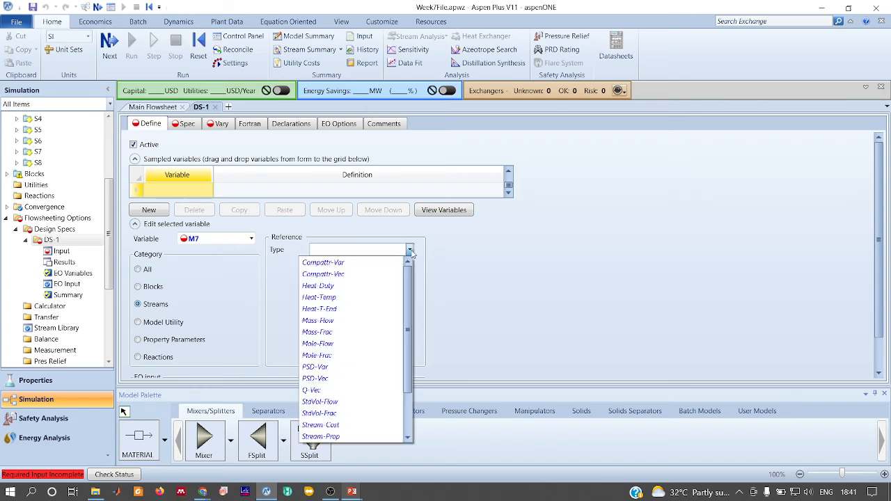
pyautogui.moveTo(411, 286); pyautogui.dragTo(412, 369)
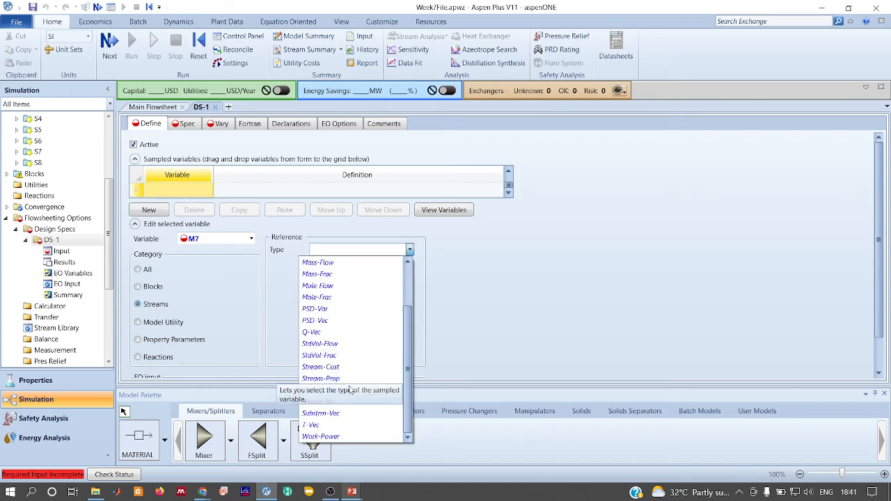
pyautogui.click(318, 390)
pyautogui.click(410, 264)
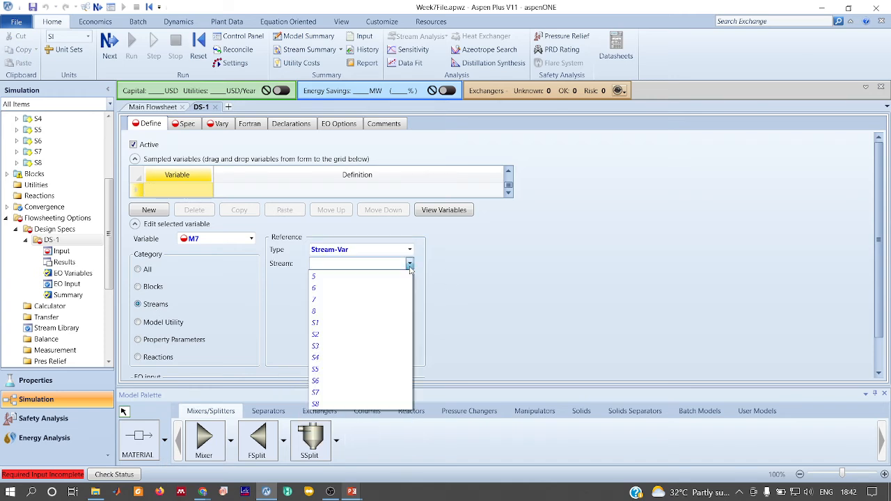
pyautogui.click(351, 299)
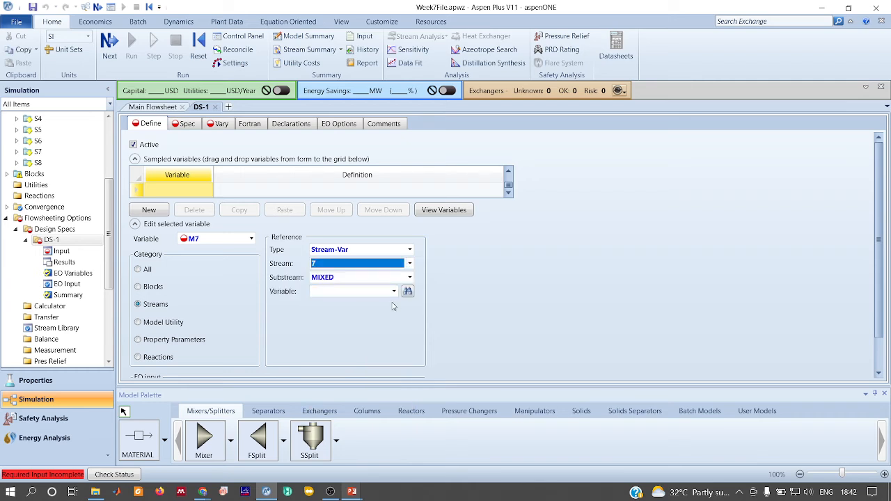
pyautogui.click(394, 292)
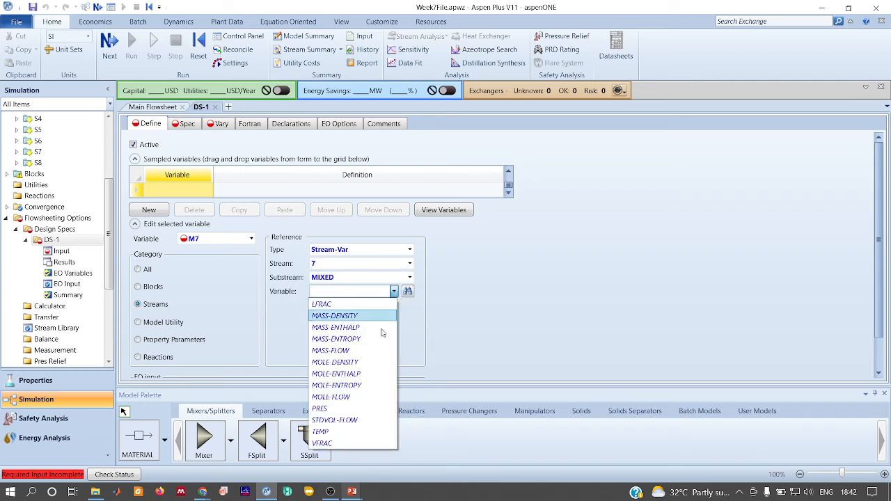
pyautogui.click(338, 397)
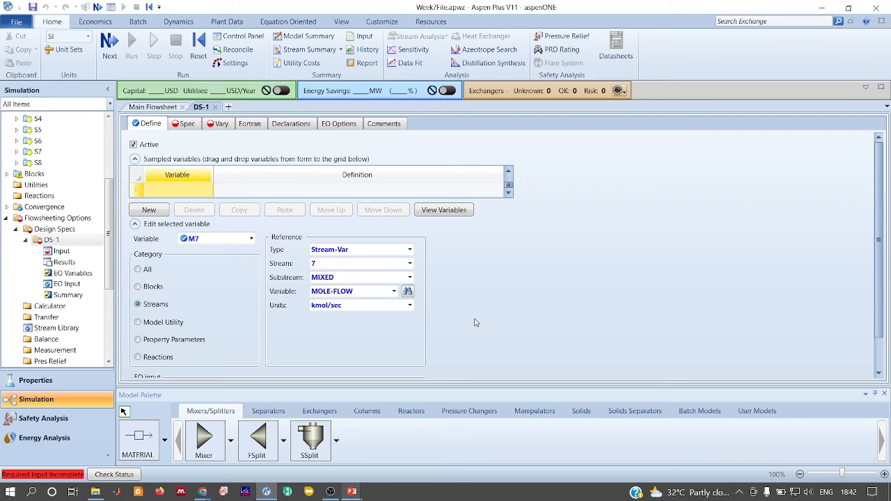
# Step: Set the DS-1 specification to m7 with a target of 0.7 and a tolerance of 0.001
pyautogui.click(183, 125)
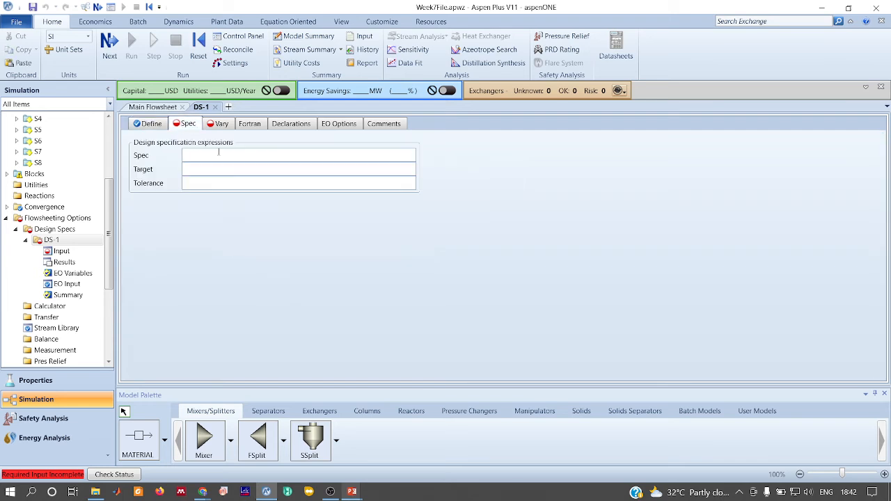
pyautogui.click(218, 155)
pyautogui.write('m7')
pyautogui.click(239, 169)
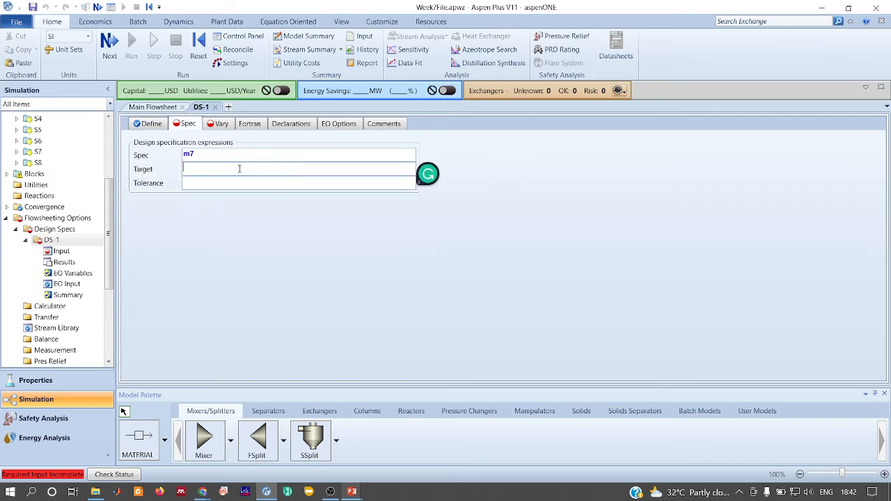
pyautogui.write('0.7')
pyautogui.click(245, 182)
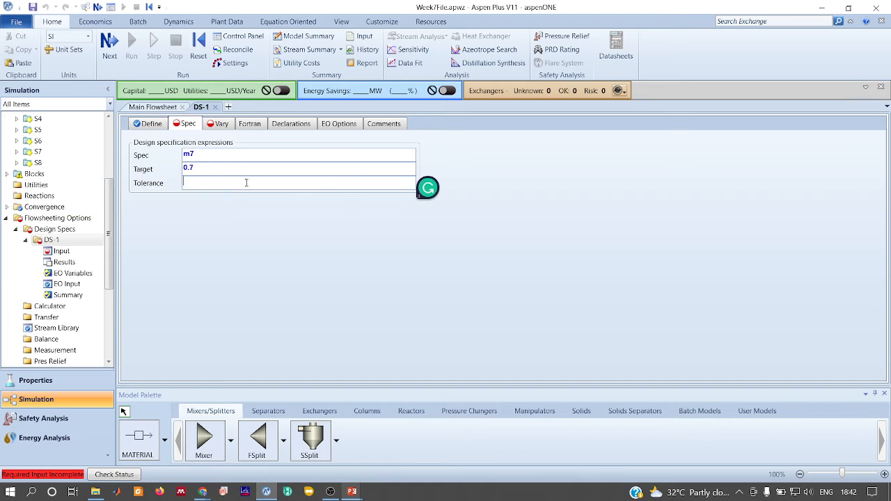
pyautogui.write('0.001')
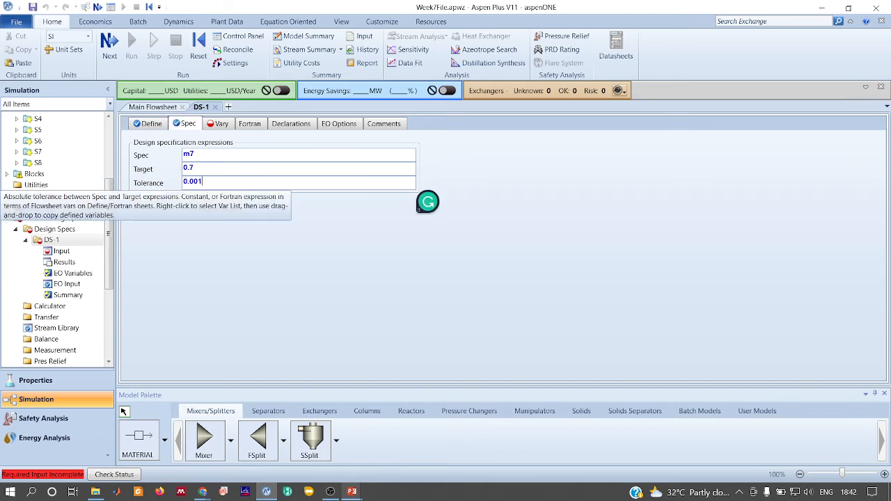
pyautogui.click(306, 273)
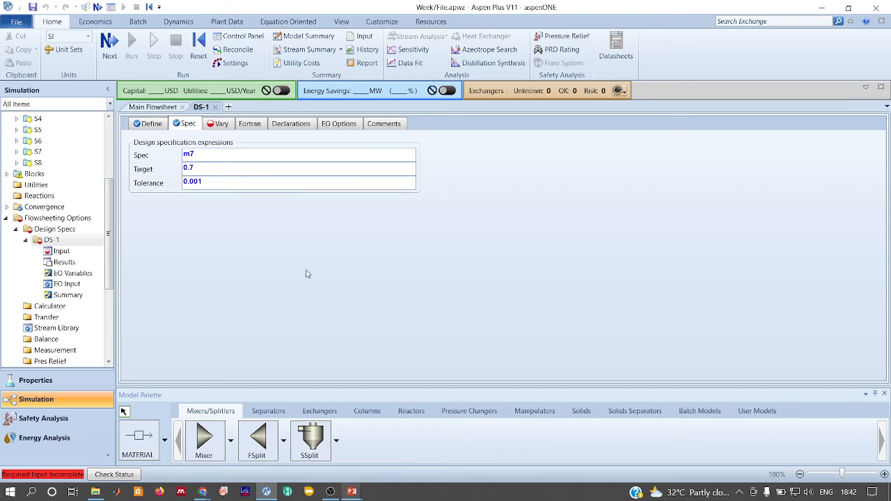
# Step: Set the DS-1 manipulated variable to the Stream-Var TEMP of stream 5, substream MIXED, in K
pyautogui.click(221, 125)
pyautogui.click(252, 160)
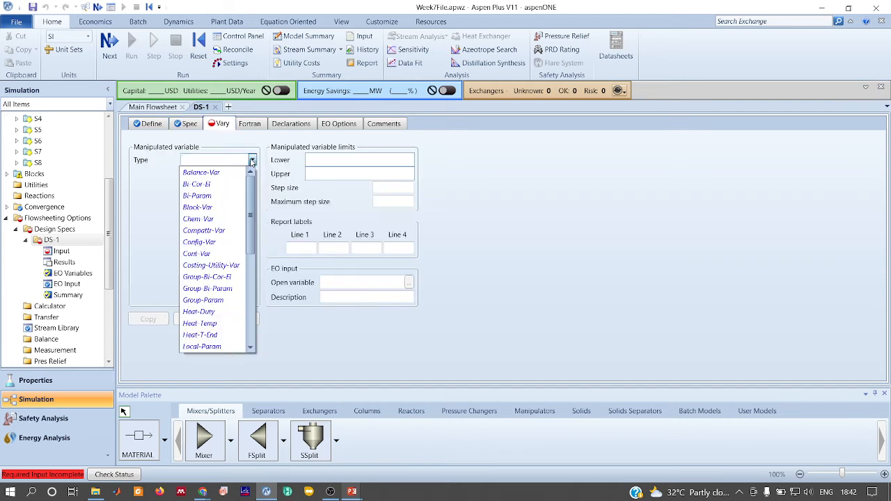
pyautogui.moveTo(250, 218); pyautogui.dragTo(251, 301)
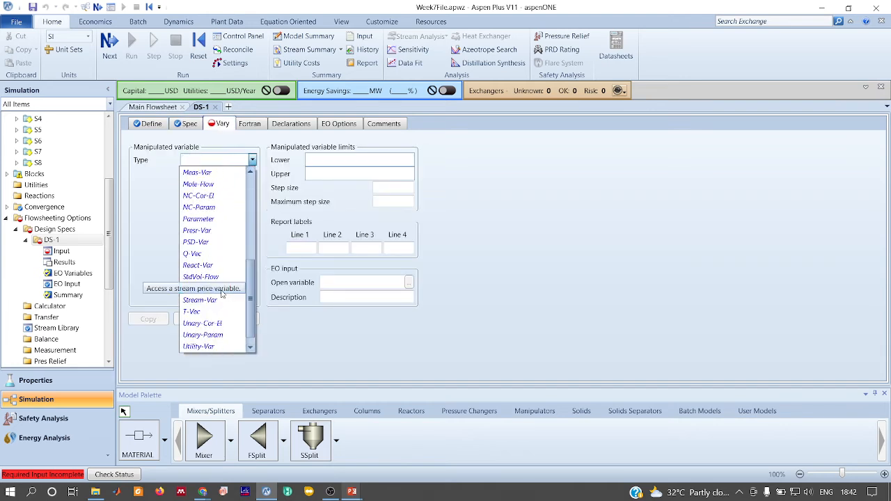
pyautogui.click(219, 305)
pyautogui.click(252, 174)
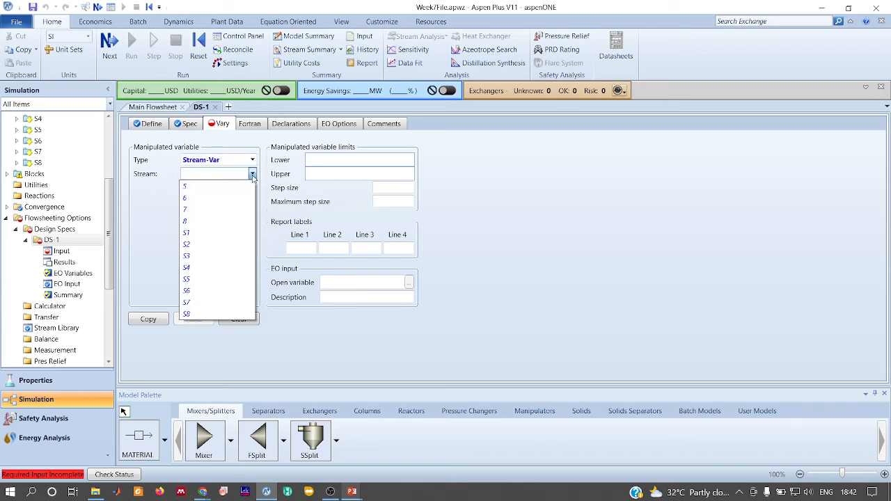
pyautogui.click(226, 186)
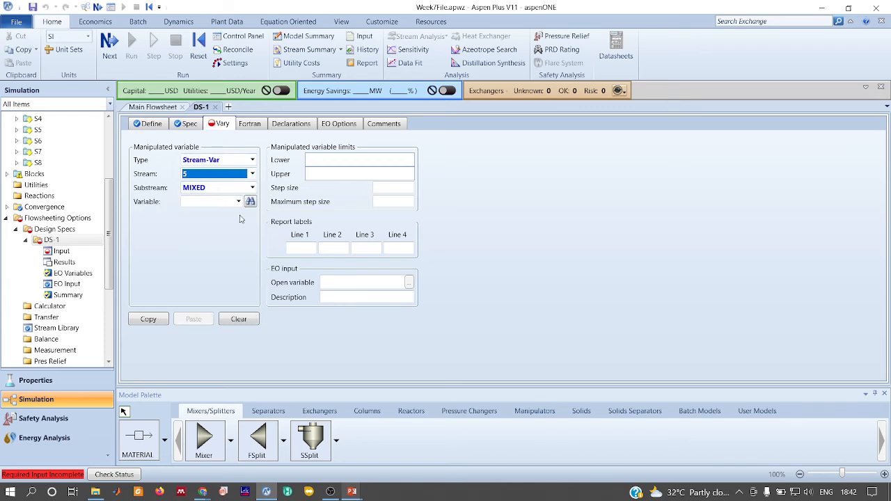
pyautogui.click(238, 202)
pyautogui.click(197, 272)
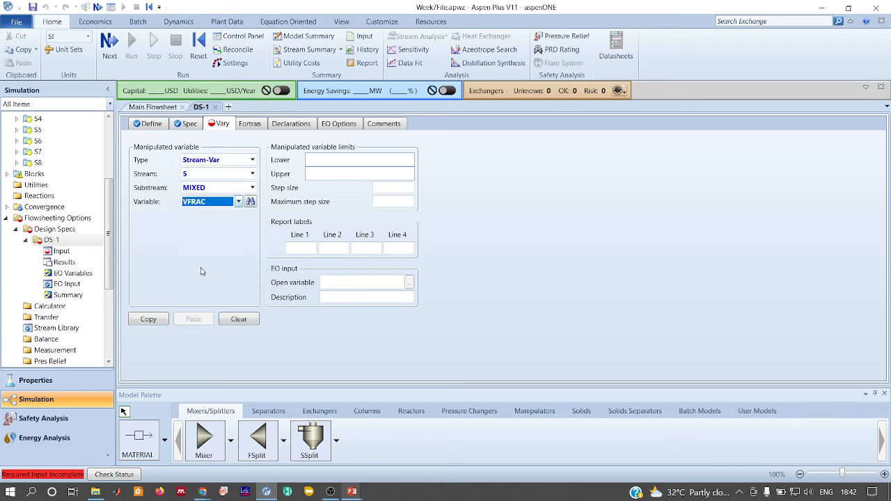
pyautogui.click(238, 202)
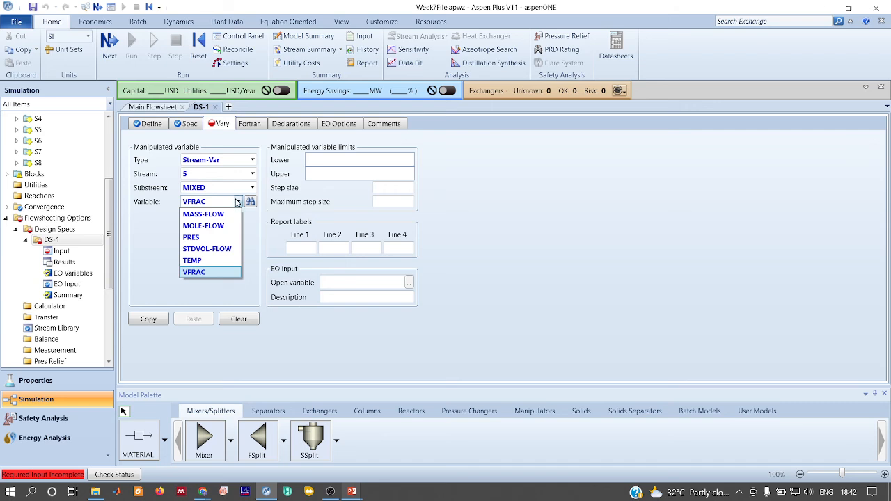
pyautogui.click(199, 260)
# Step: Limit the manipulated stream 5 temperature to a lower bound of 90 and an upper bound of 150 K
pyautogui.click(382, 160)
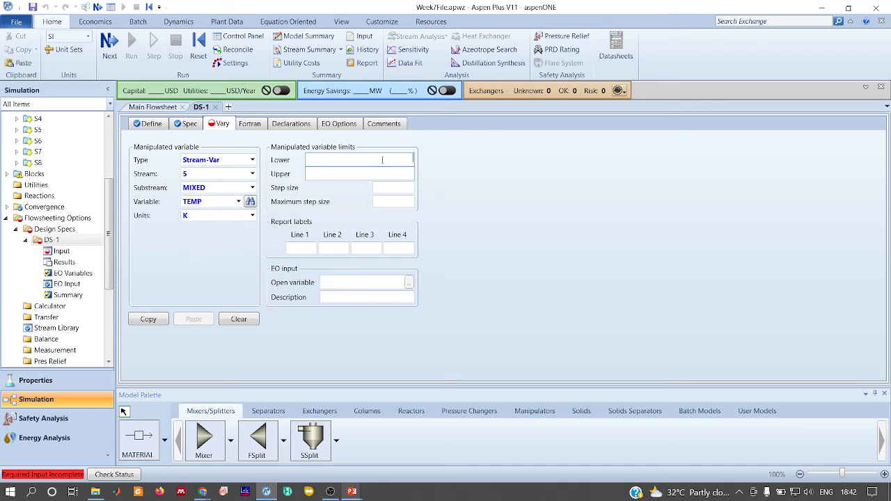
pyautogui.write('90')
pyautogui.click(389, 169)
pyautogui.write('150')
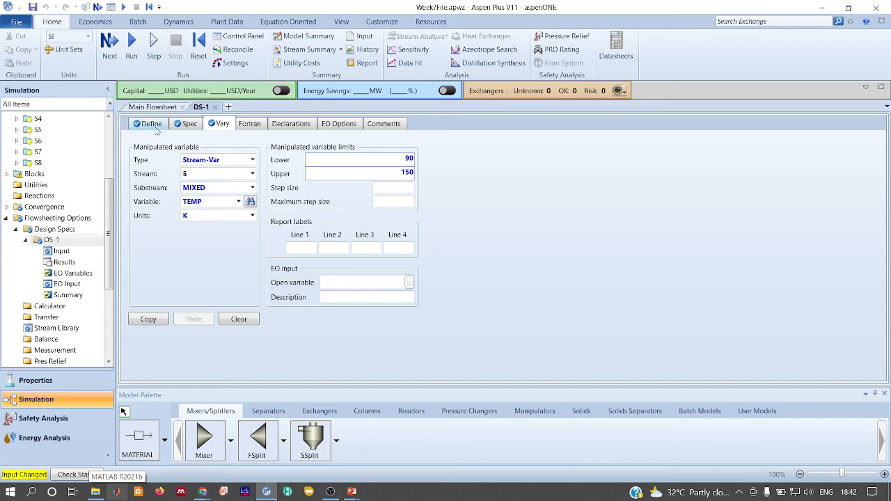
# Step: Run the simulation, dismiss the completion dialog, and examine the final manipulated temperature and M7 in the DS-1 results
pyautogui.press('F5')
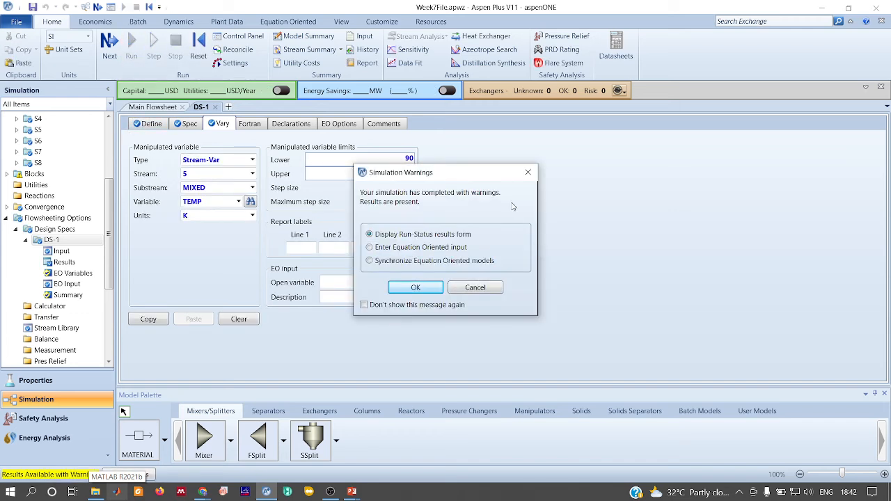
pyautogui.click(527, 173)
pyautogui.click(50, 265)
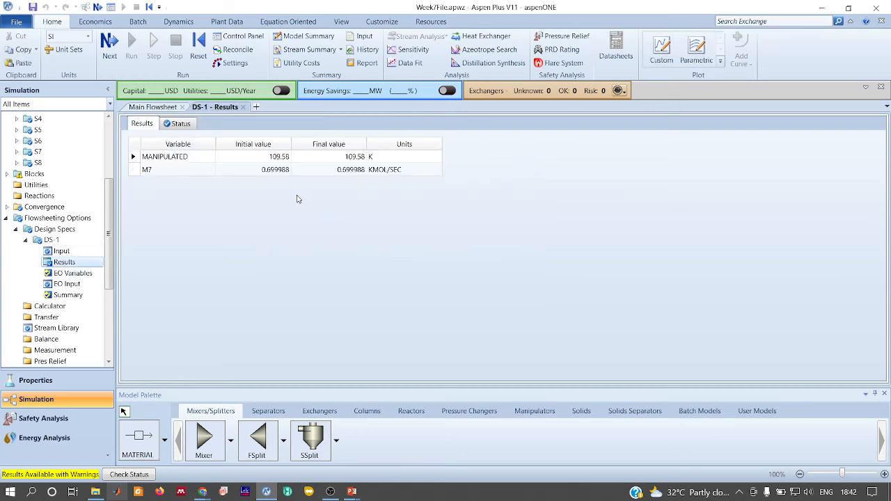
pyautogui.click(341, 161)
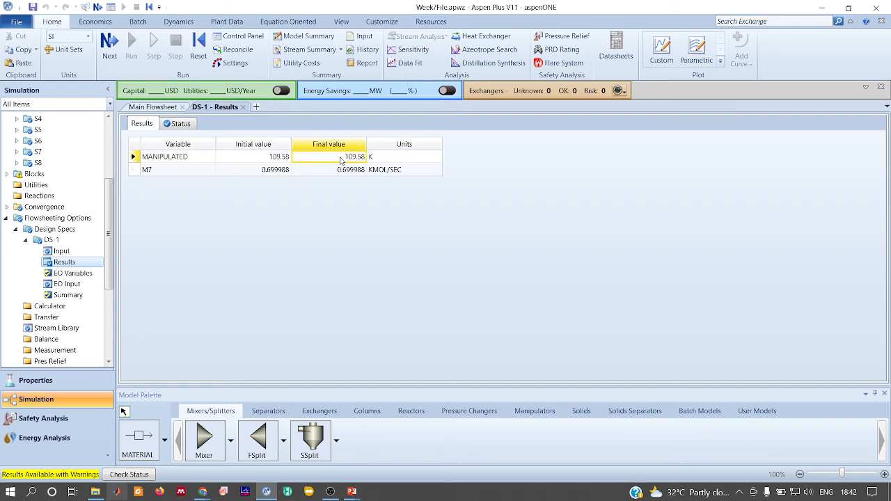
pyautogui.click(334, 173)
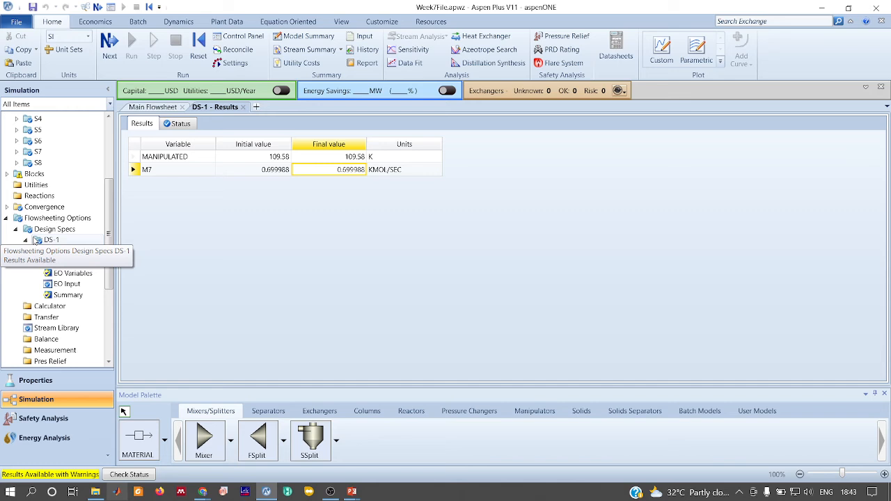
pyautogui.click(350, 241)
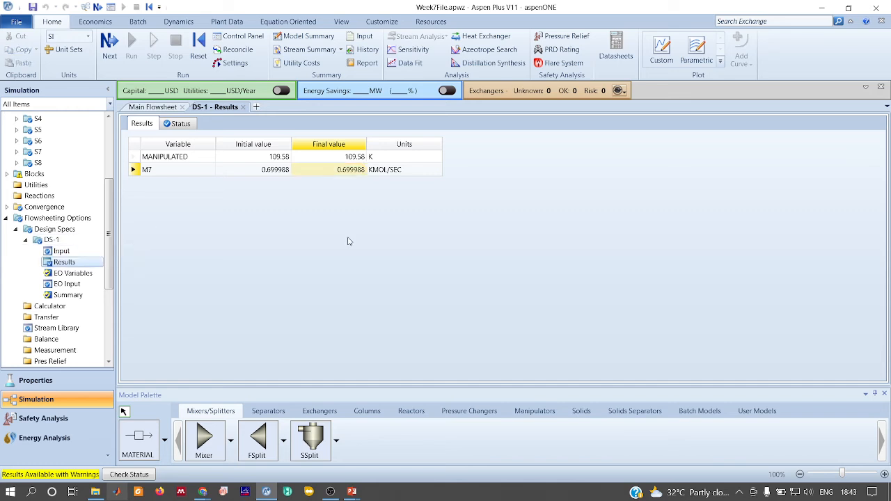
pyautogui.click(349, 242)
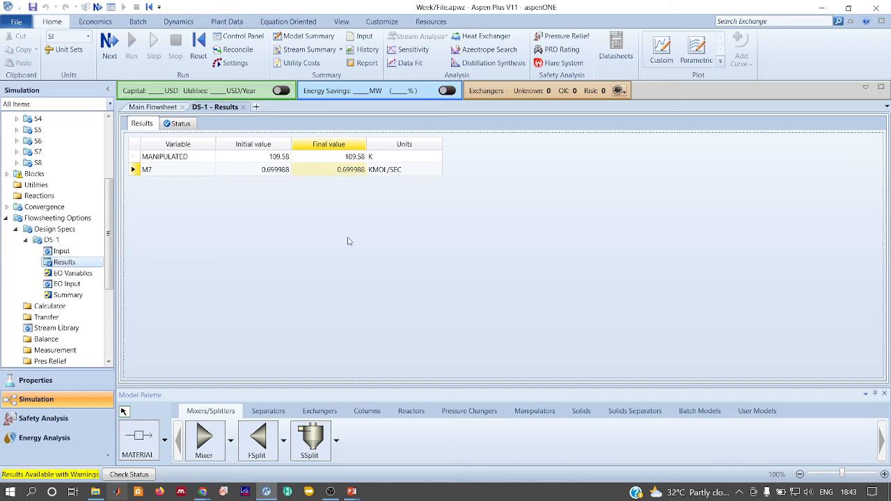
# Step: Check the Google Meet messages, and switch to the PowerPoint slides to review the Tutorial 7 exergy efficiency maximization question and its variables and constraints
pyautogui.hotkey('alt', 'Tab')
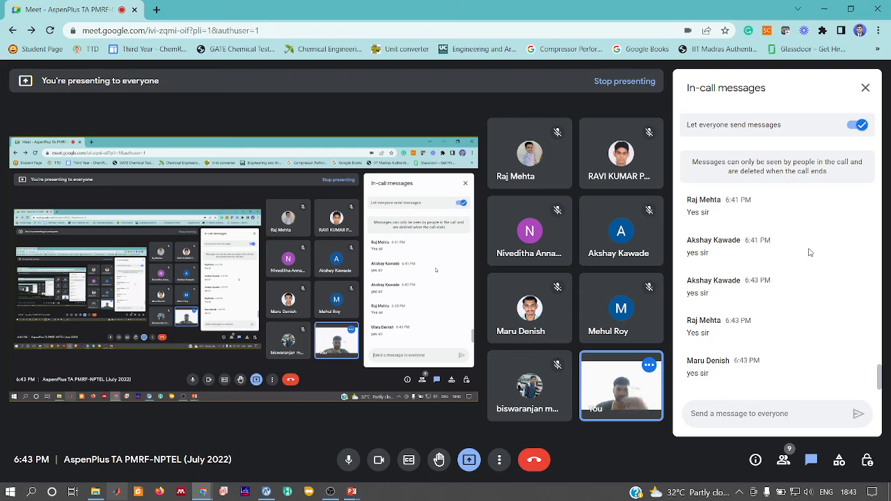
pyautogui.hotkey('alt', 'Tab')
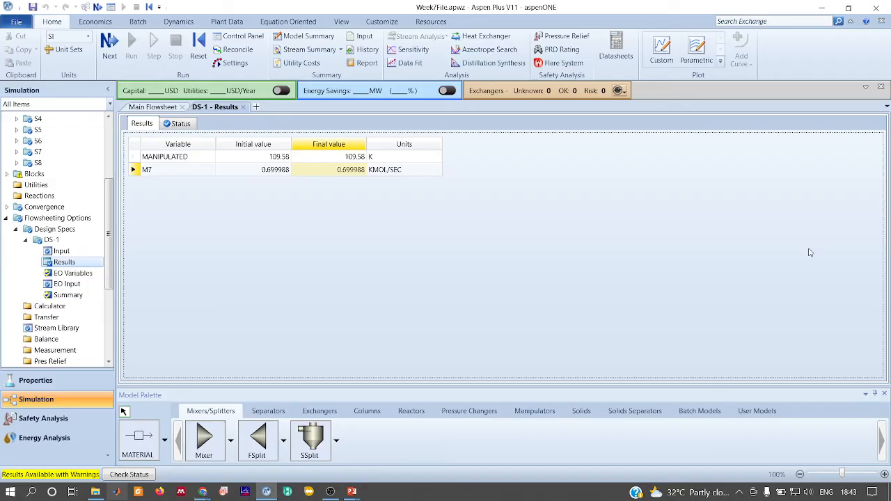
pyautogui.hotkey('alt', 'Tab')
pyautogui.hotkey('alt', 'Tab')
pyautogui.hotkey('alt', 'Tab')
pyautogui.press('Right')
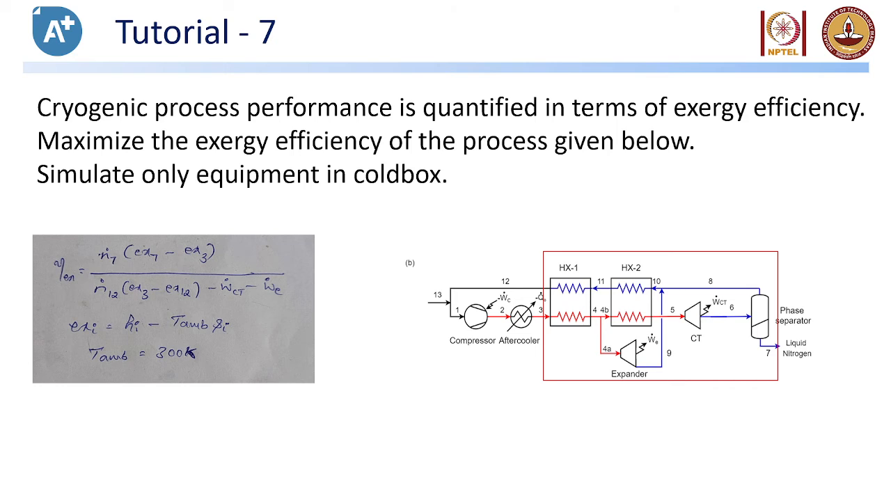
pyautogui.click(640, 142)
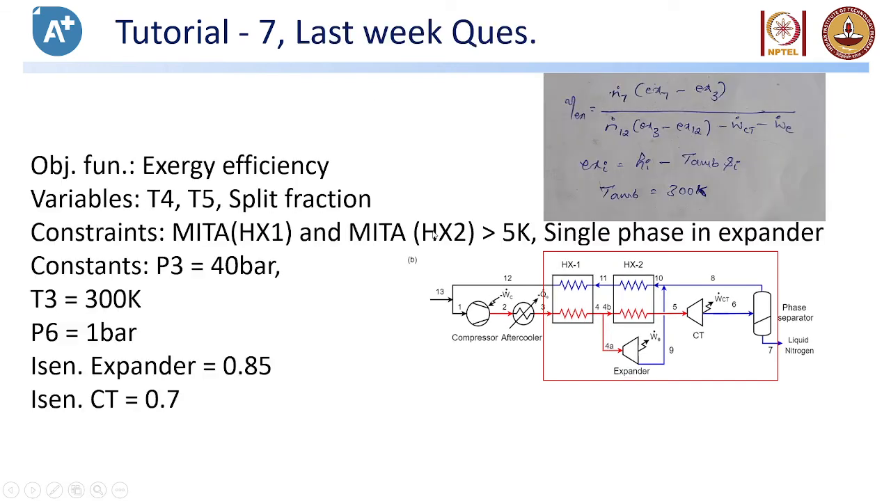